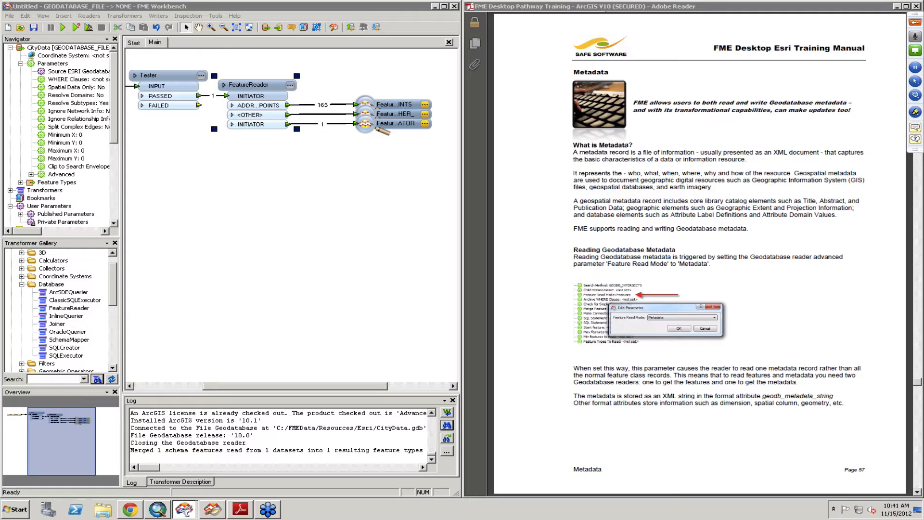
Step: Read the training manual's pages on reading, writing and updating Geodatabase metadata, up to Example 9
click(812, 419)
scroll(811, 416, down, 3)
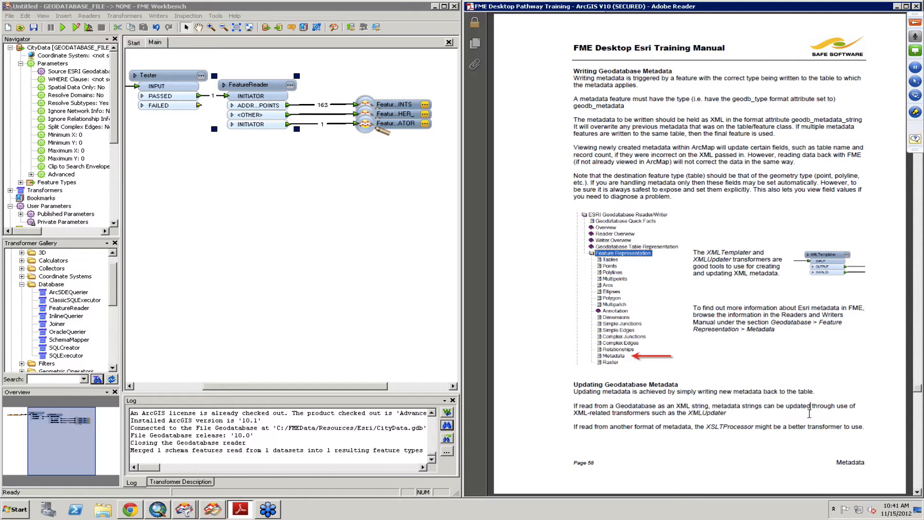
scroll(809, 413, down, 2)
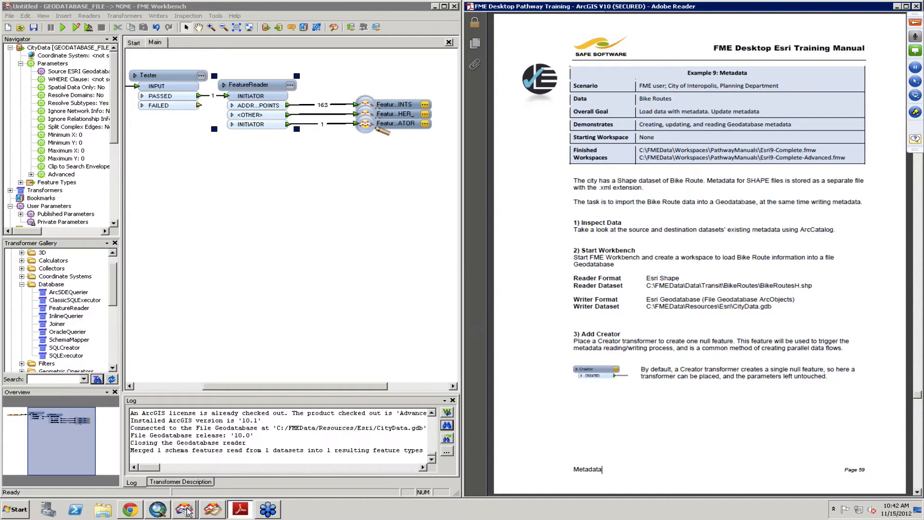
Step: Switch to ArcMap, show the Catalog, and close the IPD Neighborhood Ctr and Medic 14 pop-ups
click(166, 512)
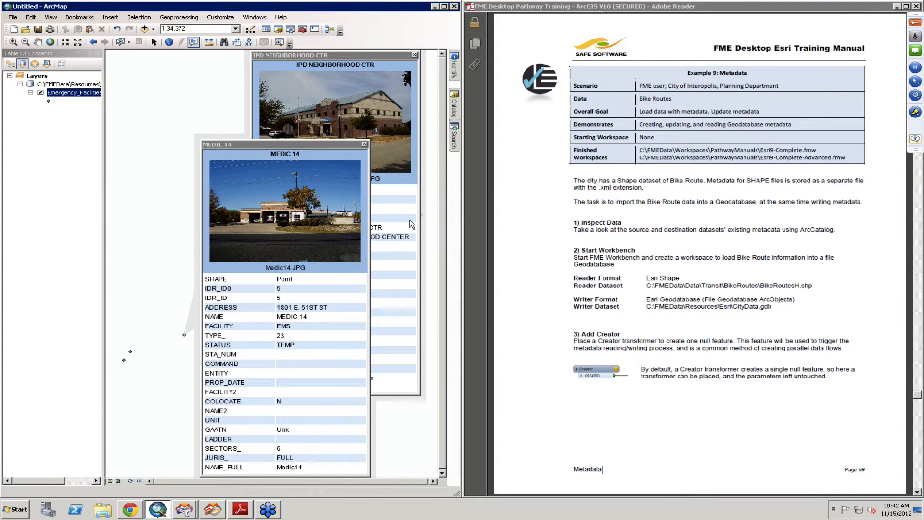
click(455, 104)
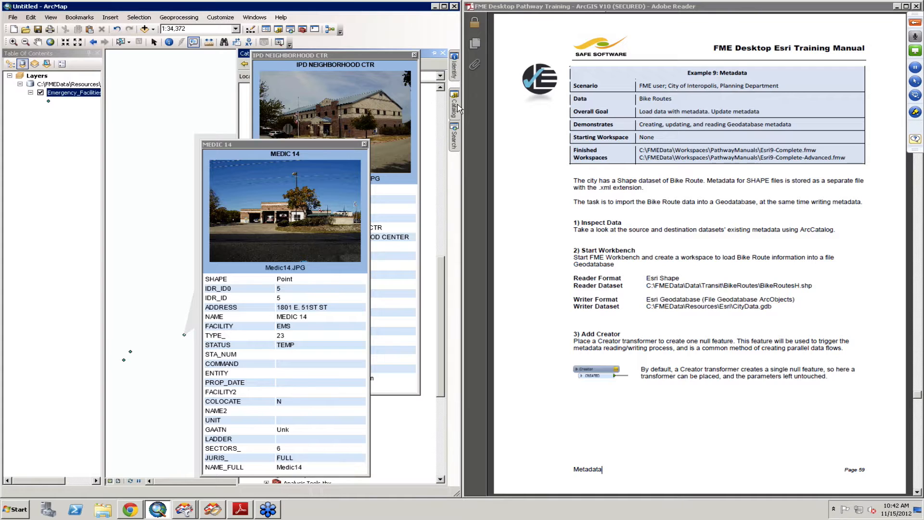
click(414, 55)
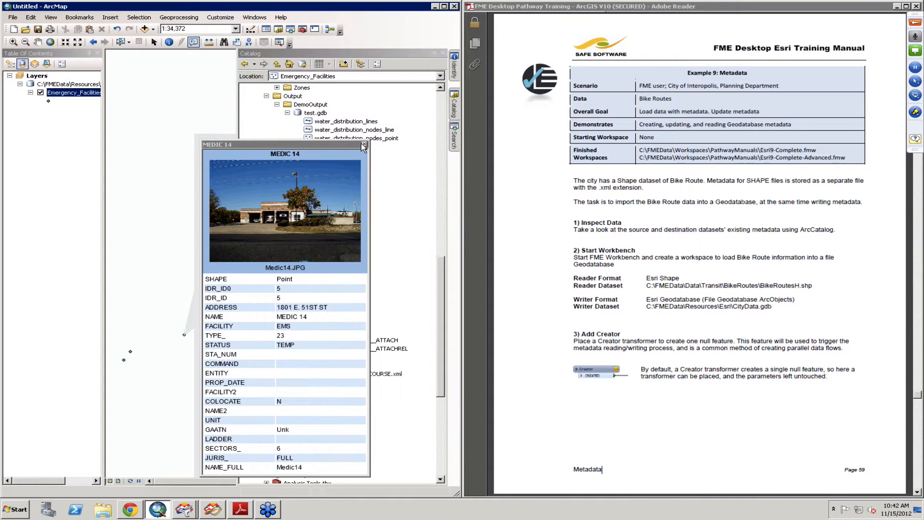
click(364, 145)
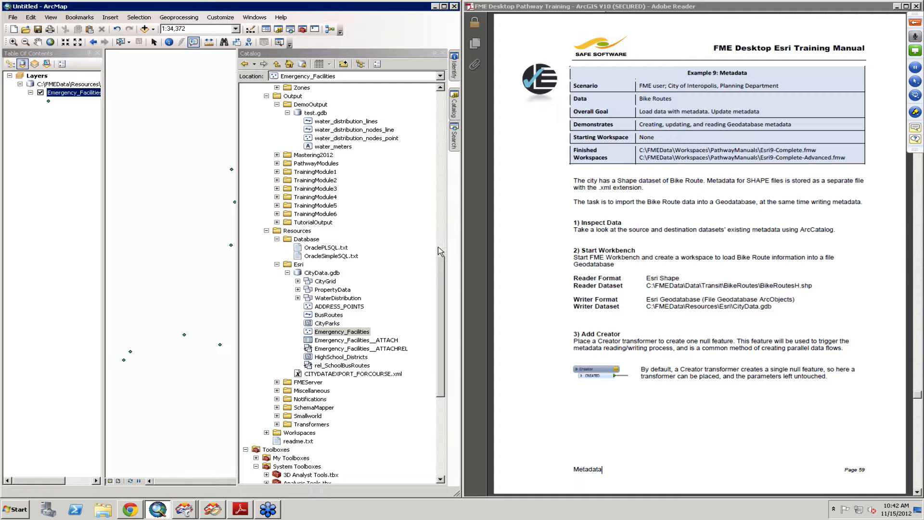
Step: Locate and select BikeRoutesH.shp under C:\FMEData\Data\Transit\BikeRoutes in the Catalog tree
drag(437, 259, 435, 114)
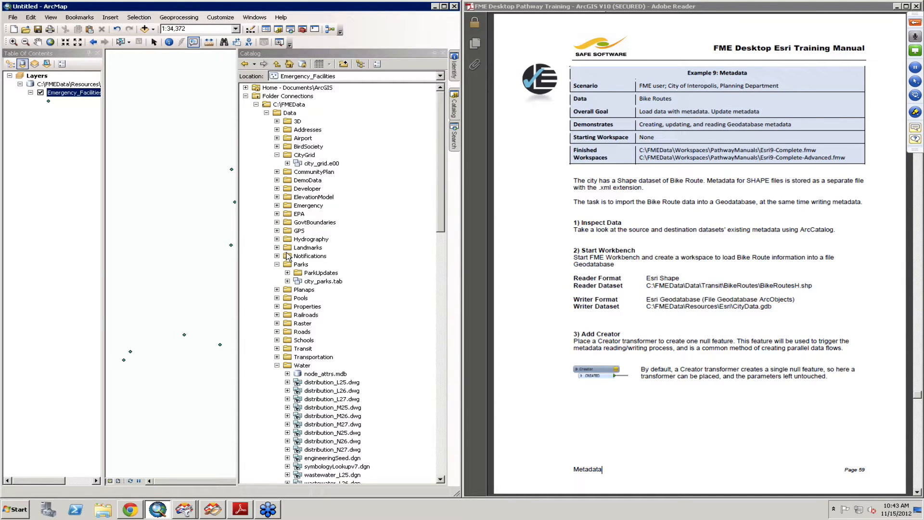
click(277, 349)
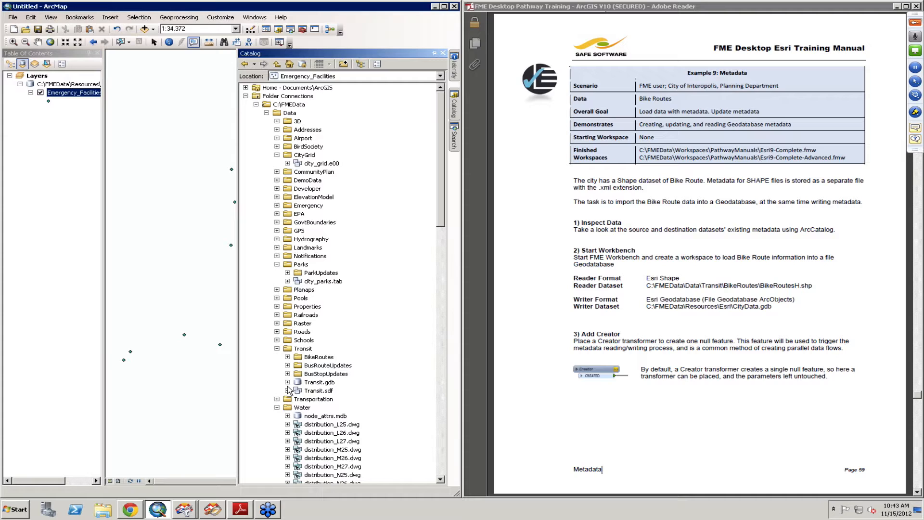
click(287, 356)
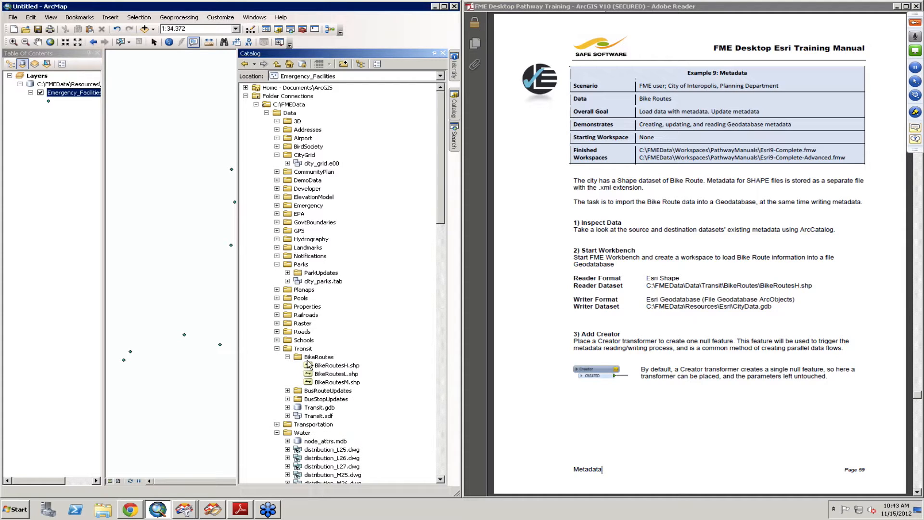
click(347, 366)
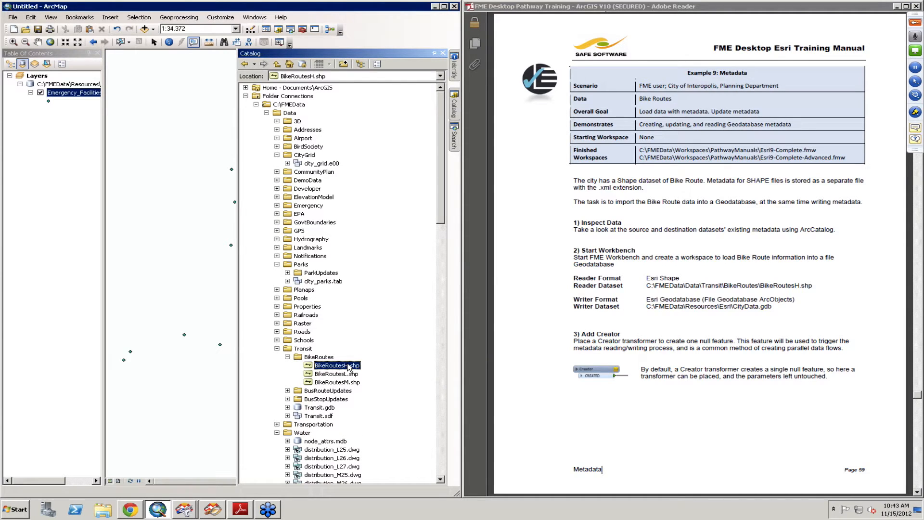
right_click(349, 367)
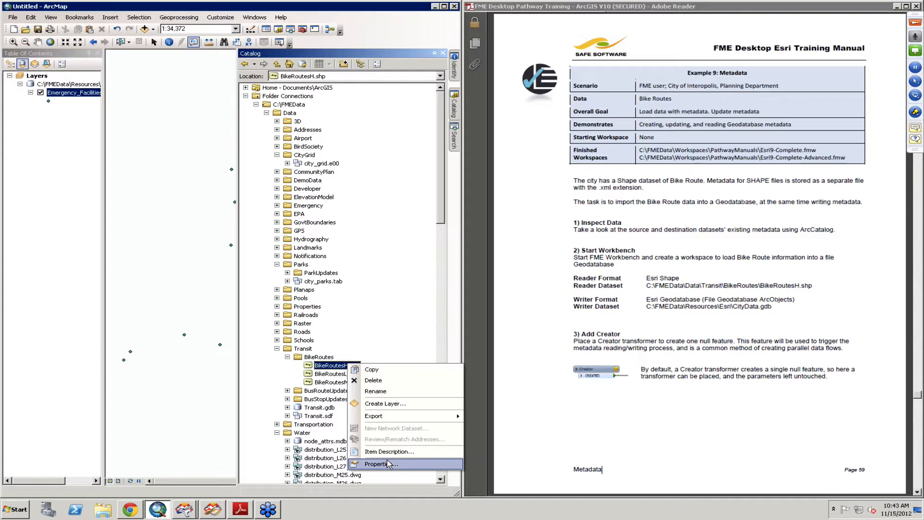
click(380, 464)
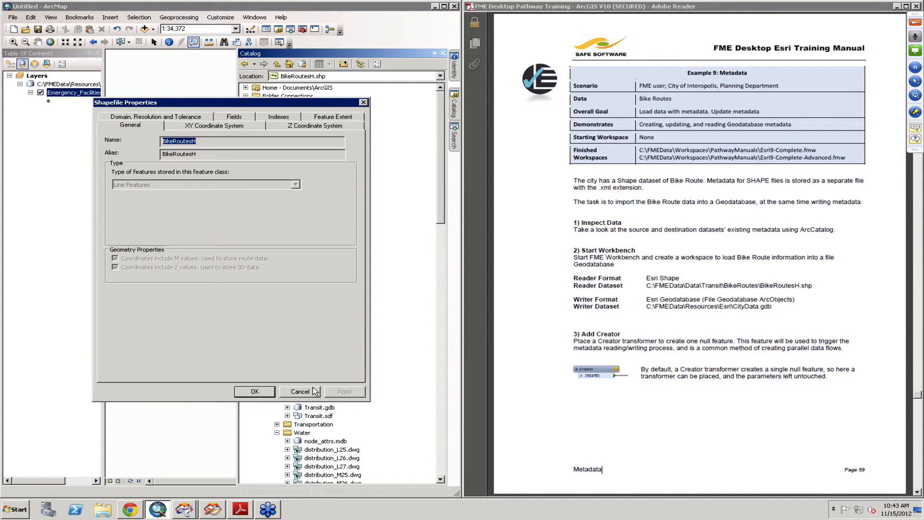
click(315, 391)
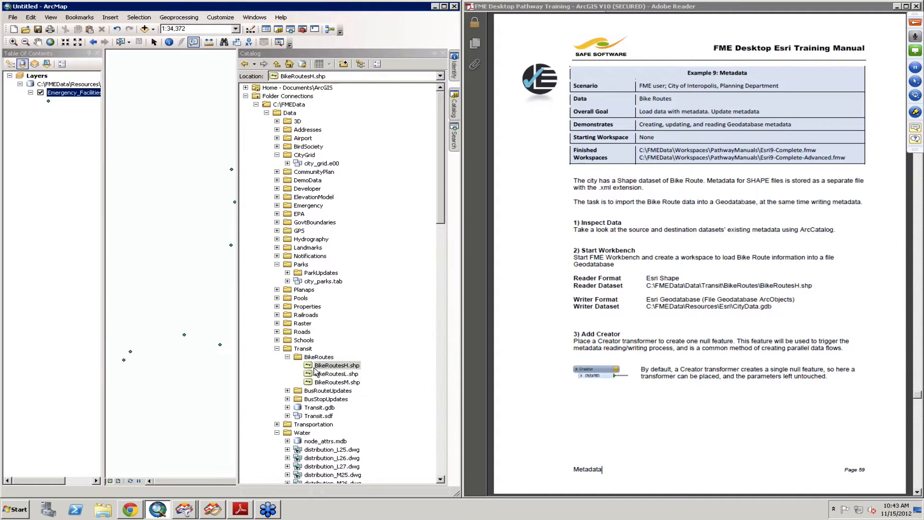
Step: Examine the existing metadata in the item description of BikeRoutesH.shp, closing it when done
right_click(315, 369)
click(375, 457)
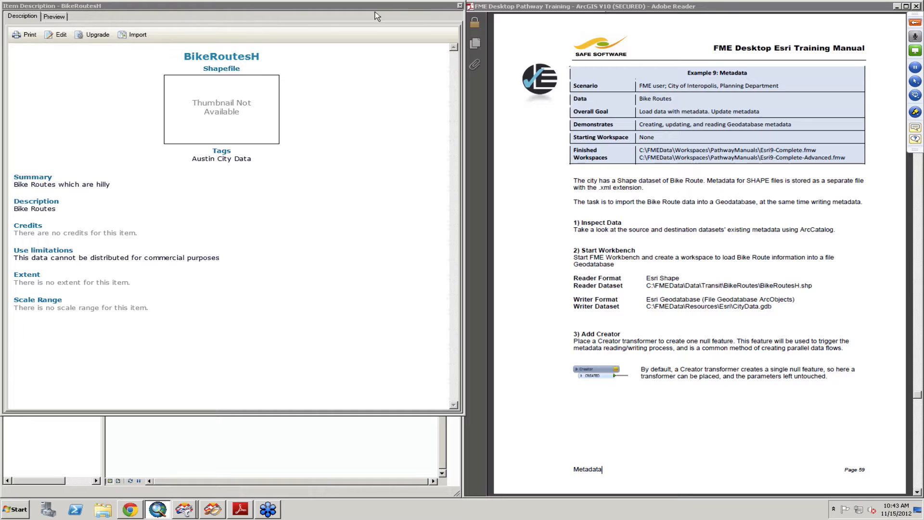
click(460, 6)
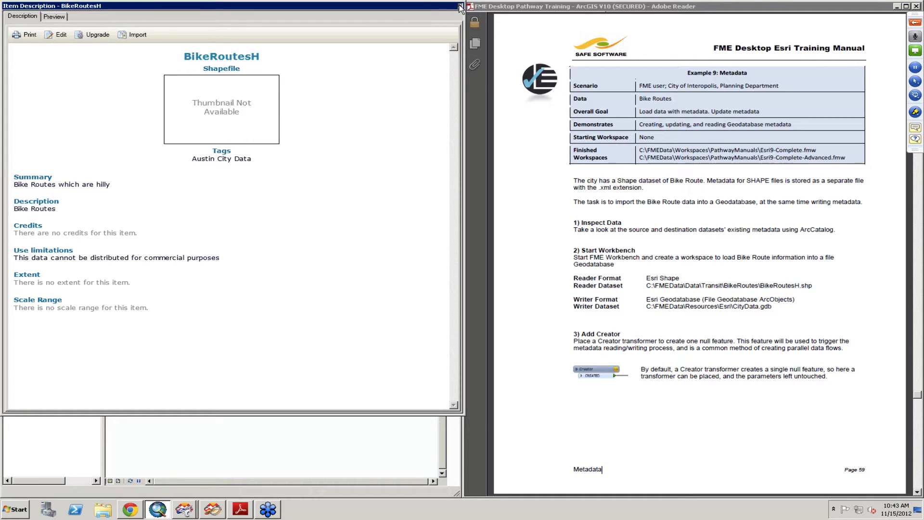
click(460, 7)
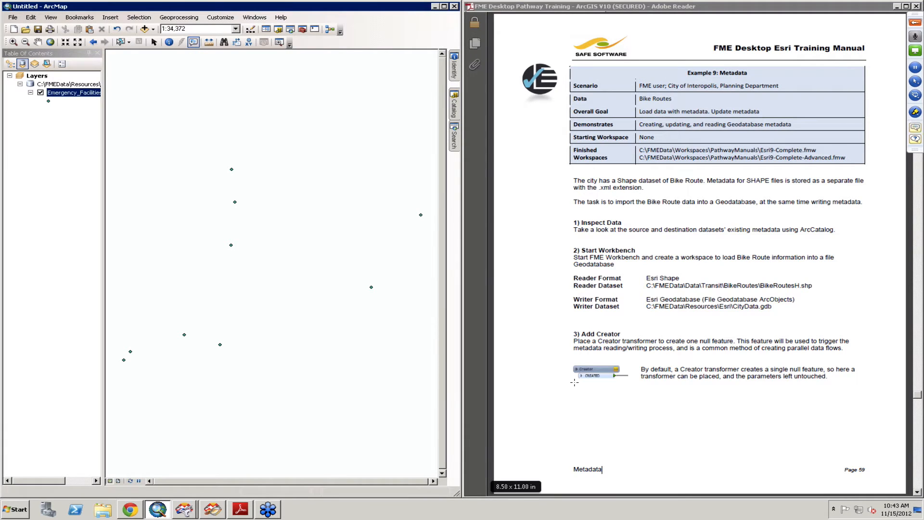
Step: Switch to FME Workbench and start generating a new workspace, saving the current one as Example8
click(185, 510)
click(187, 475)
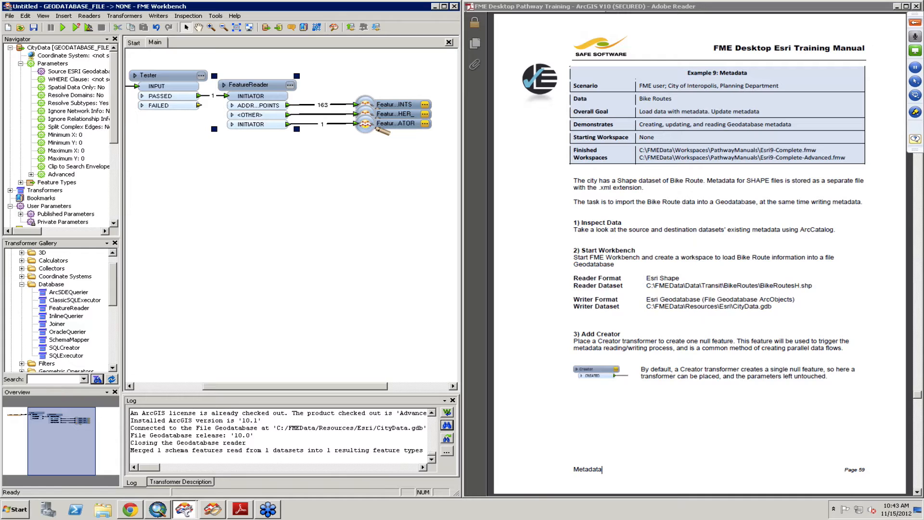
click(135, 44)
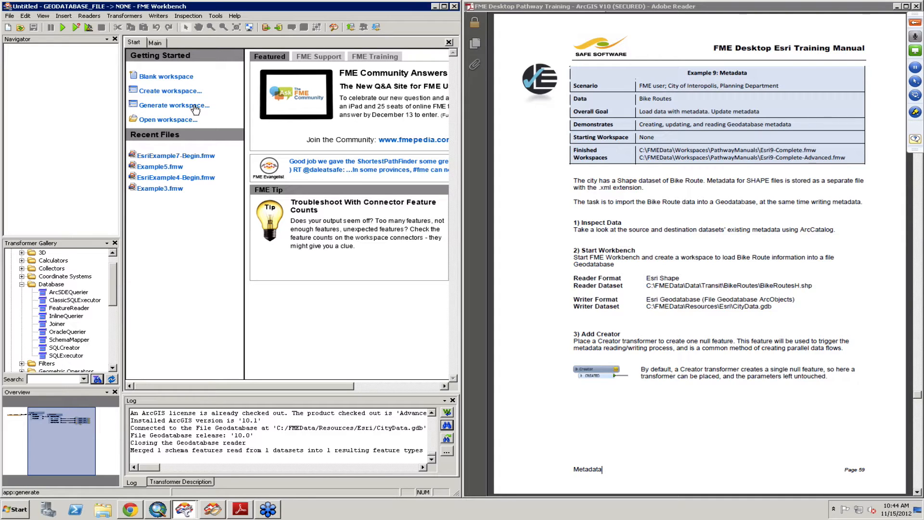
click(195, 107)
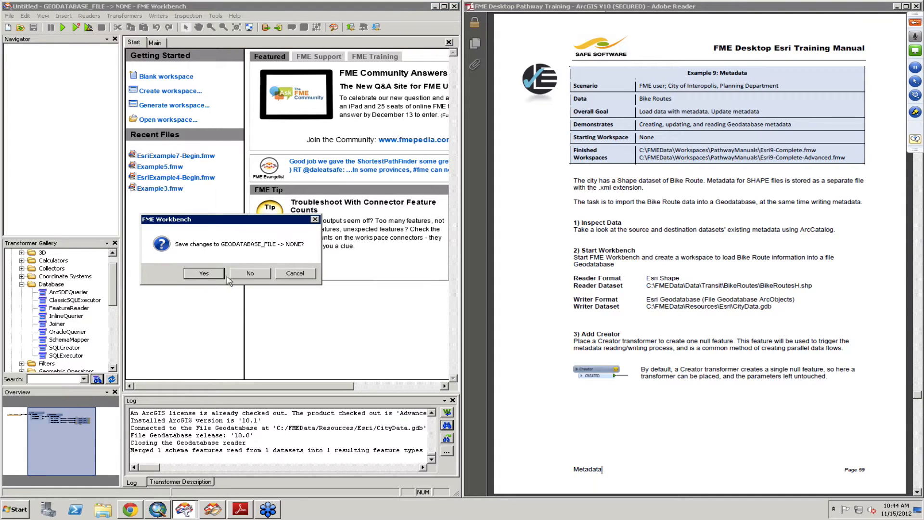
click(251, 274)
click(203, 273)
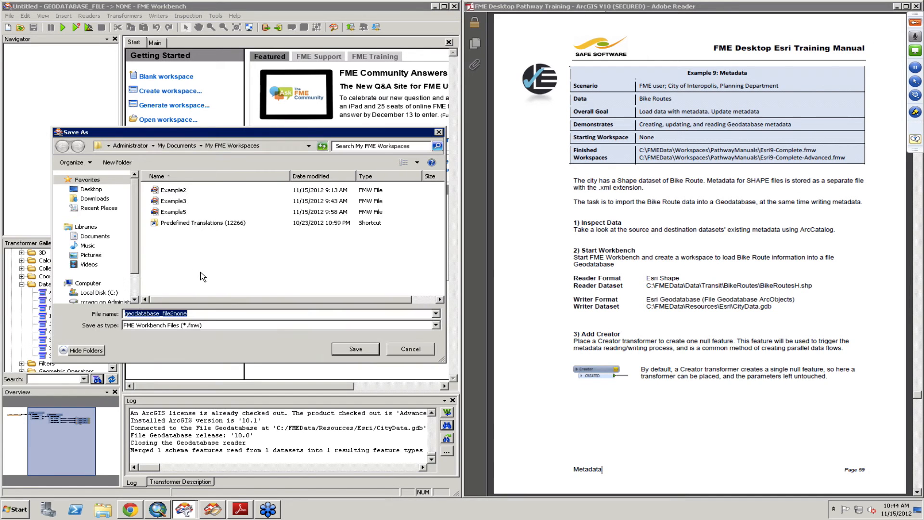
text(Exam)
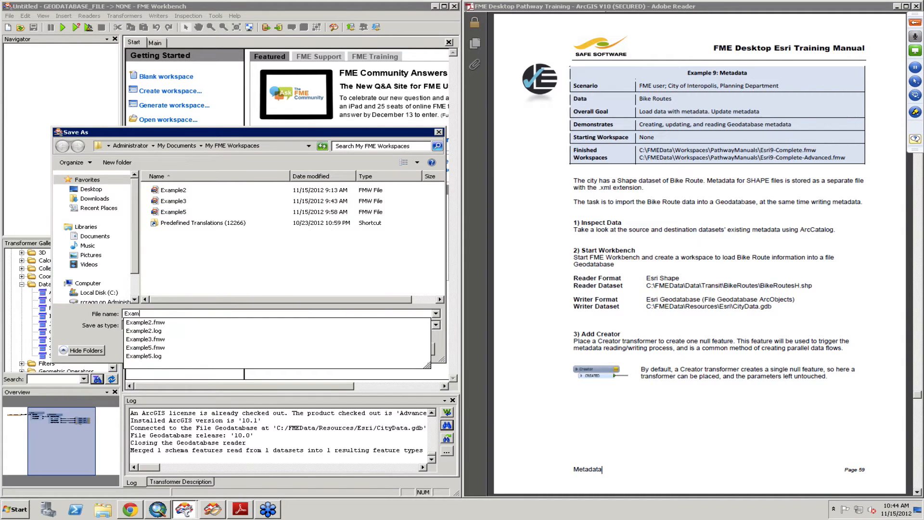
text(ple8)
key(Return)
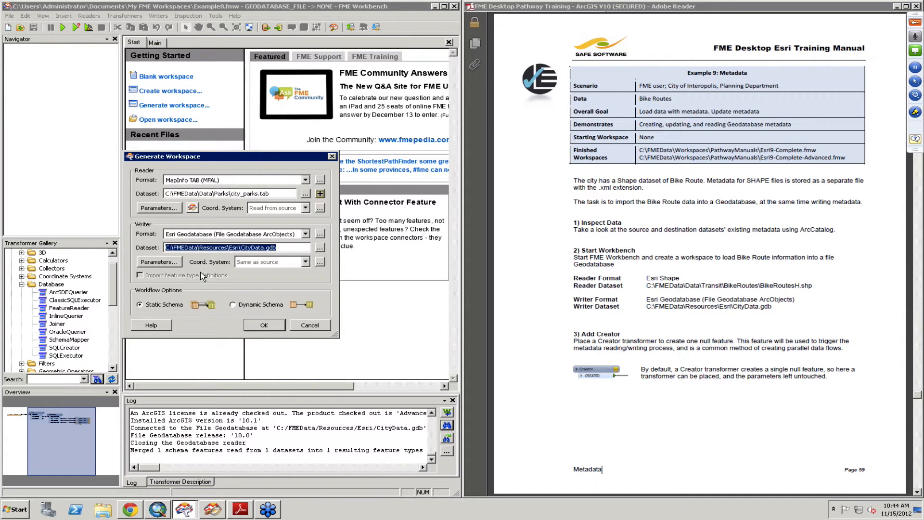
Step: Set the reader format of the new workspace to Esri Shape
click(235, 179)
text(shape)
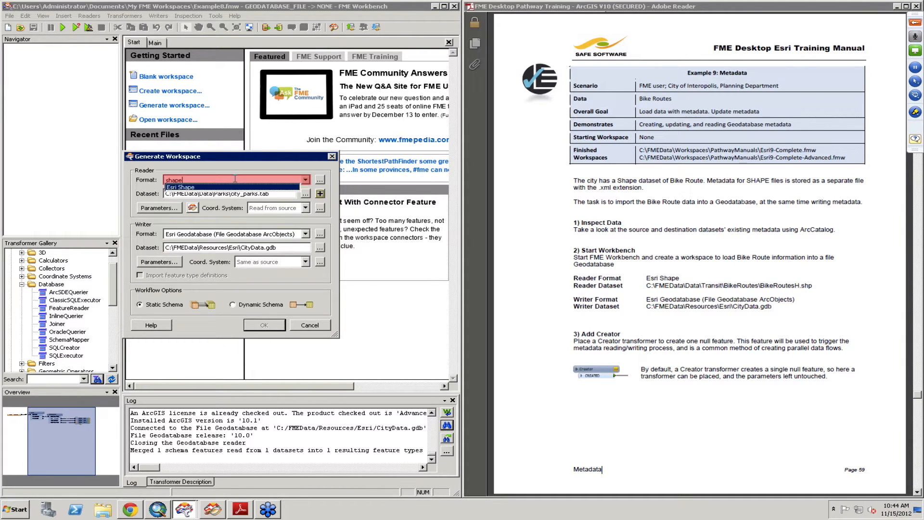
click(201, 188)
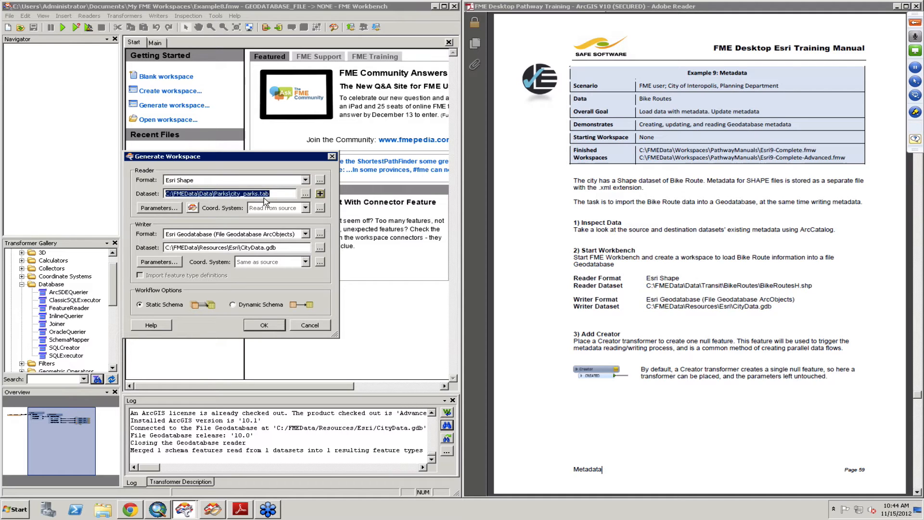
Step: Set the reader dataset to C:\FMEData\Data\Transit\BikeRoutes\BikeRoutesH.shp and generate the workspace with the preset CityData.gdb writer
click(306, 195)
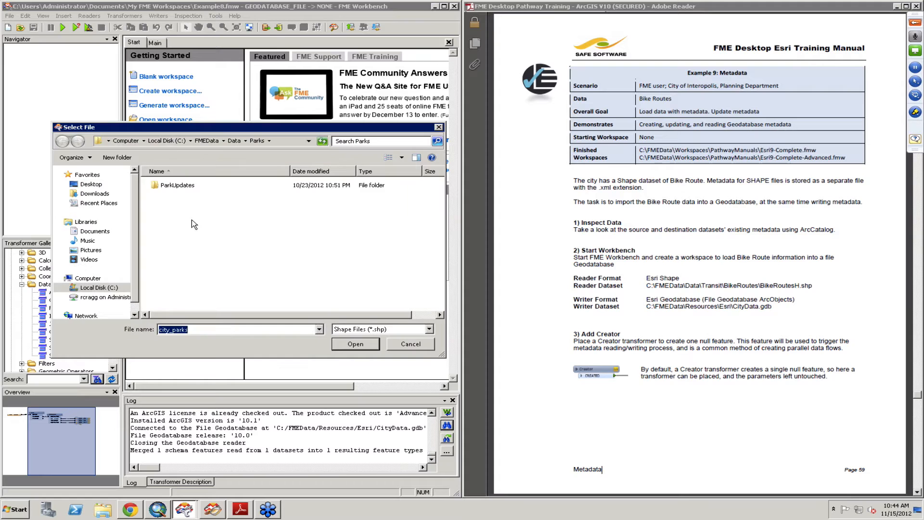
click(210, 140)
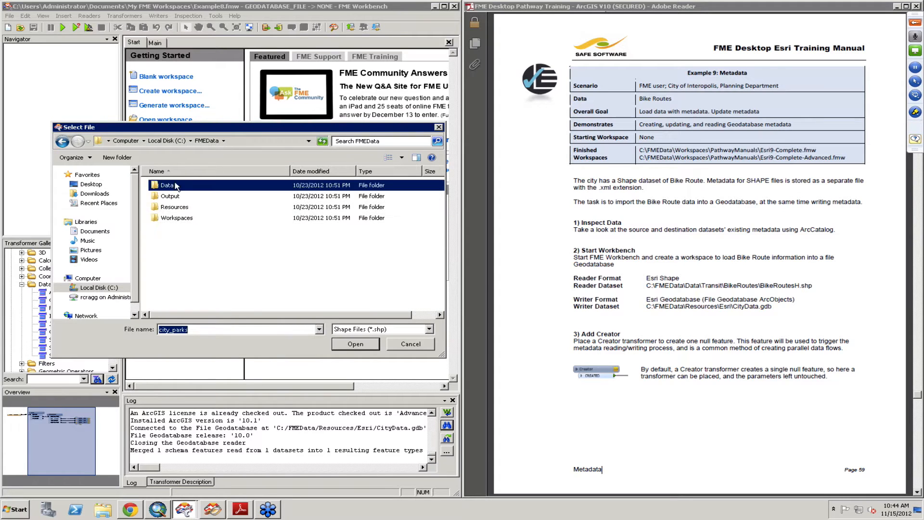
double_click(164, 185)
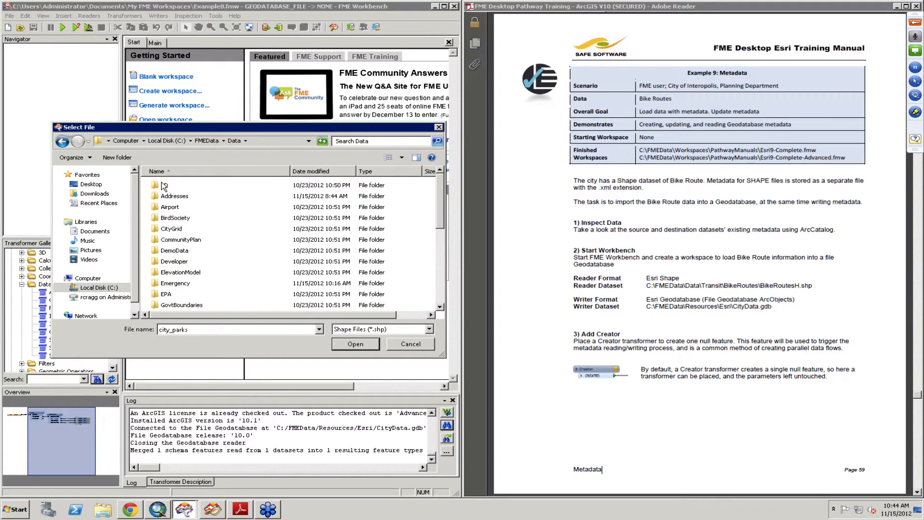
key(t)
key(Return)
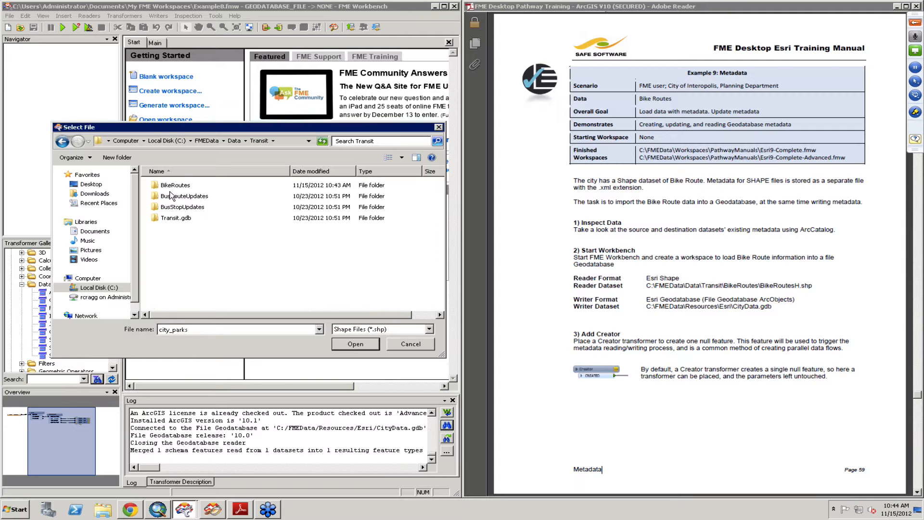
click(170, 190)
double_click(170, 189)
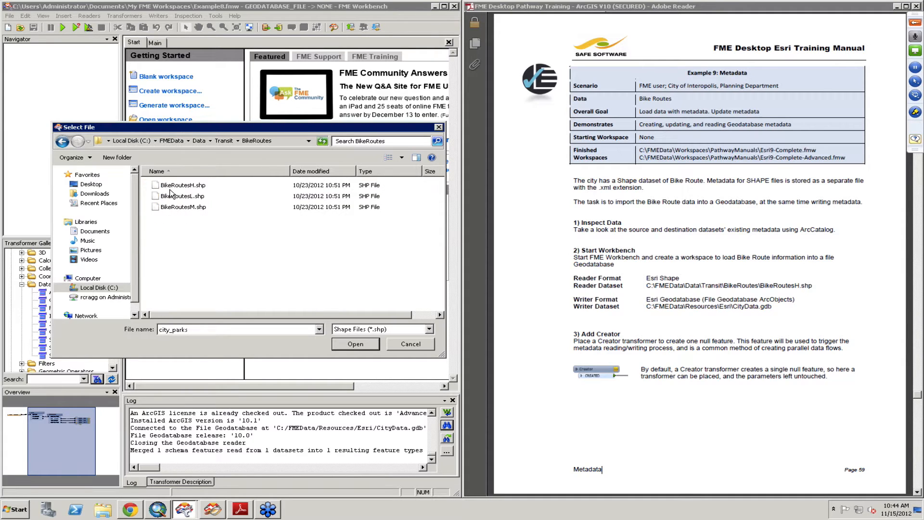
click(195, 186)
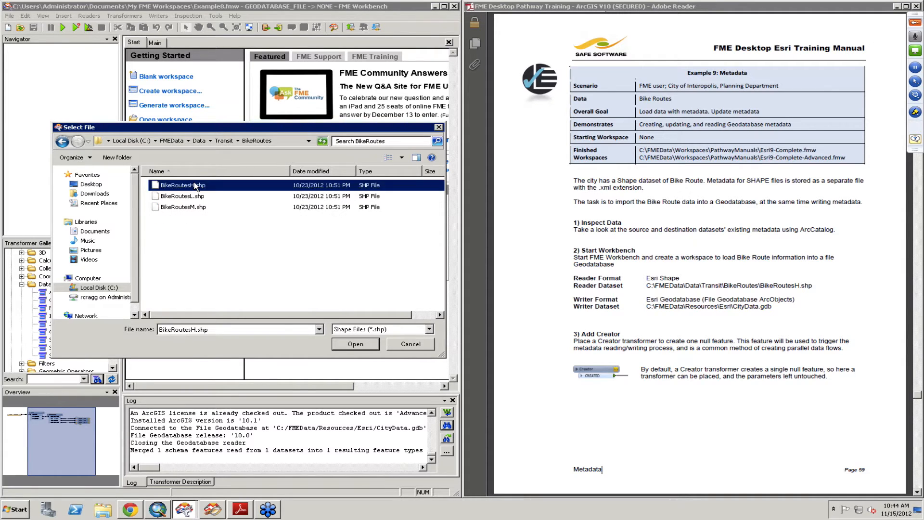
click(355, 344)
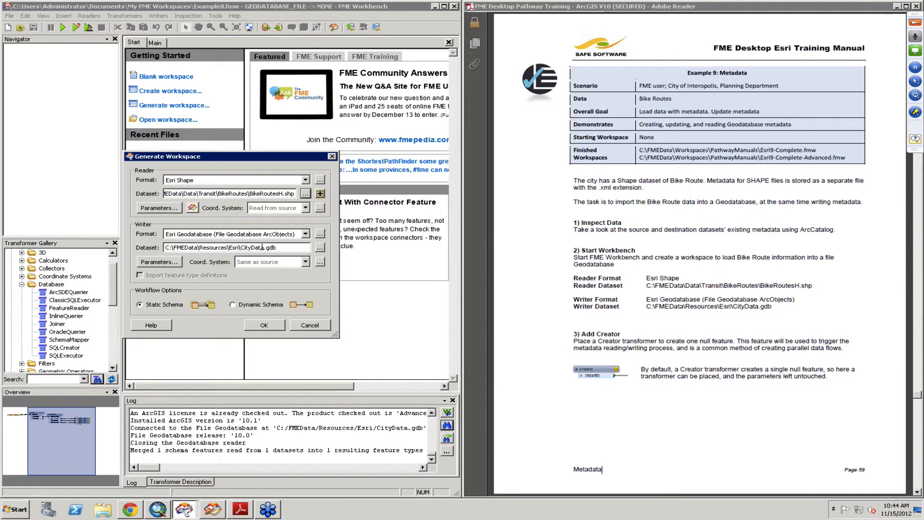
click(264, 325)
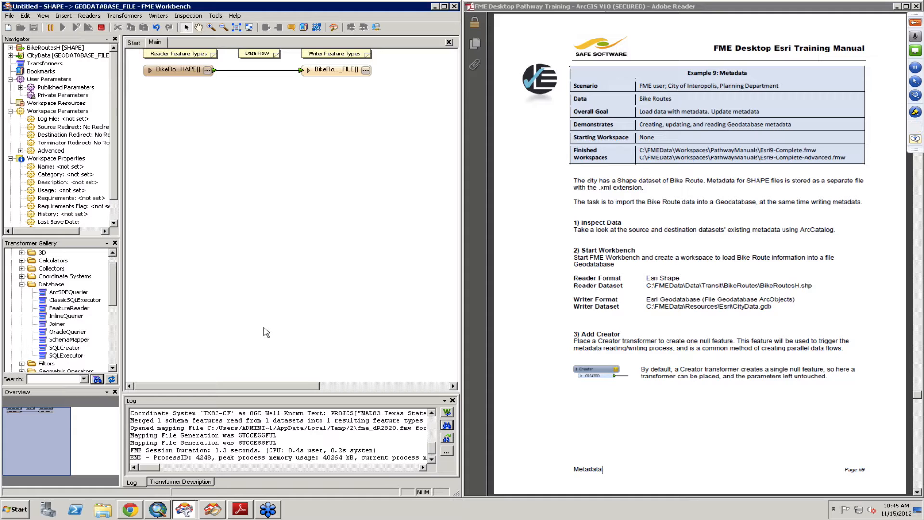
Step: Expand the BikeRoutesH reader and writer feature types on the canvas to show their attributes
click(152, 69)
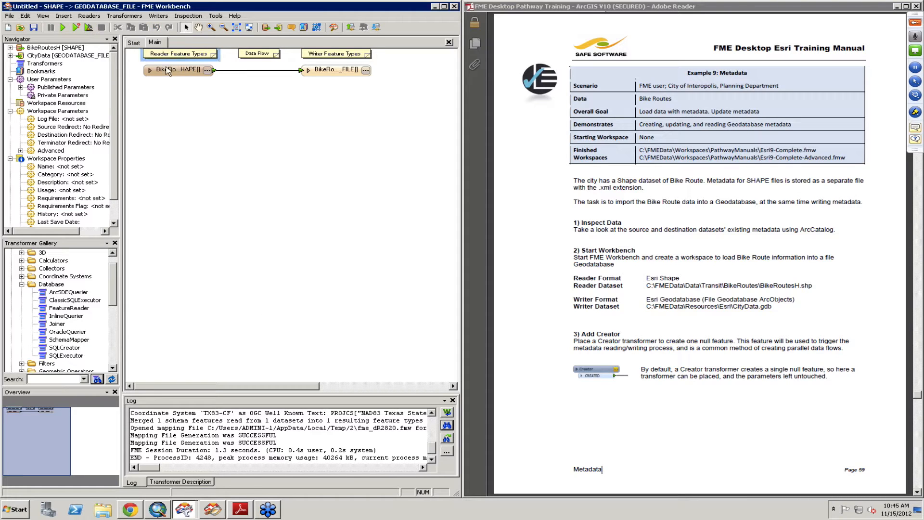
click(151, 69)
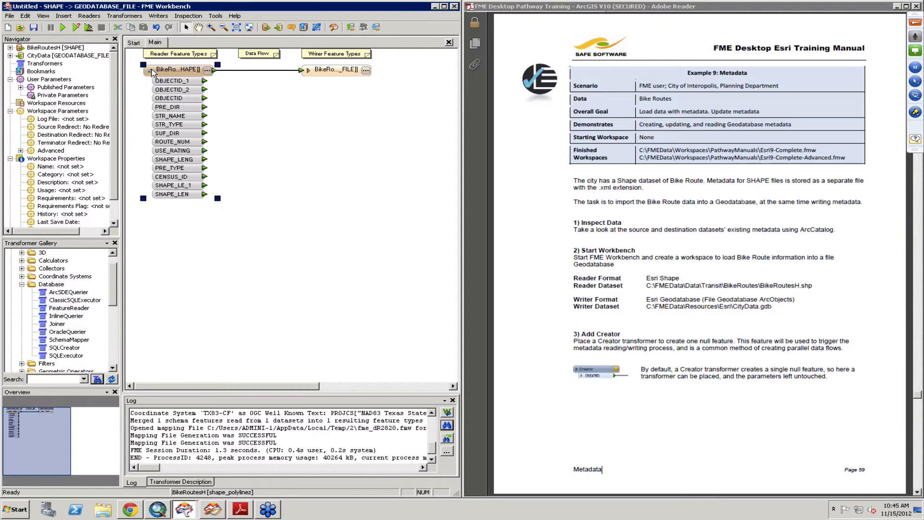
click(310, 72)
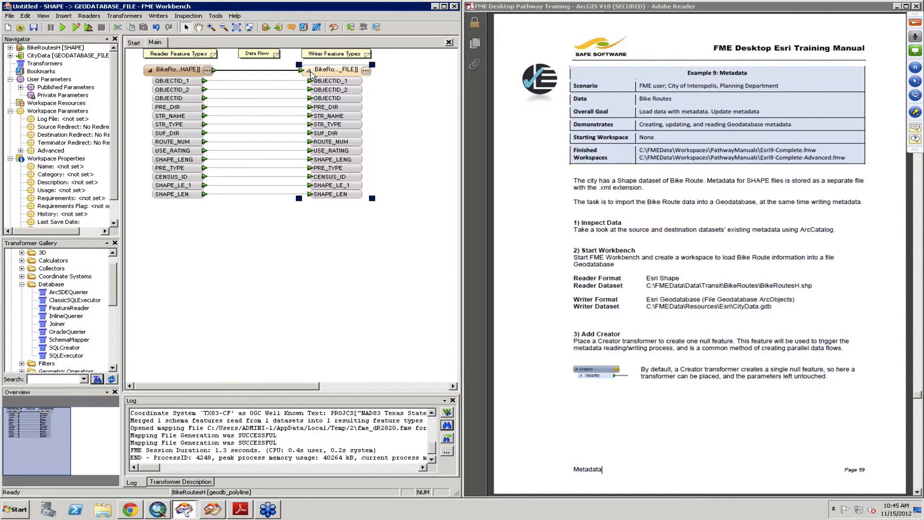
Step: Review the general properties of the BikeRoutesH writer feature type and expand the BikeRoutesH reader's parameters
double_click(336, 74)
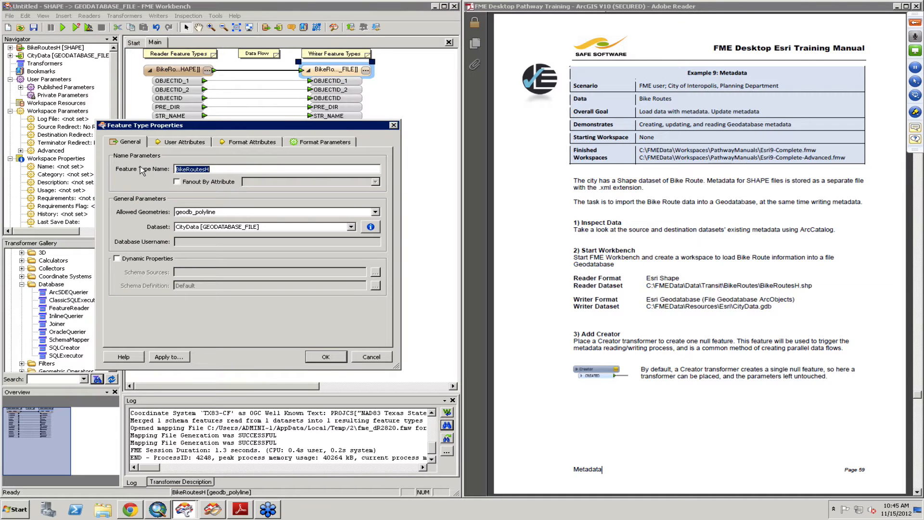
click(212, 169)
click(330, 361)
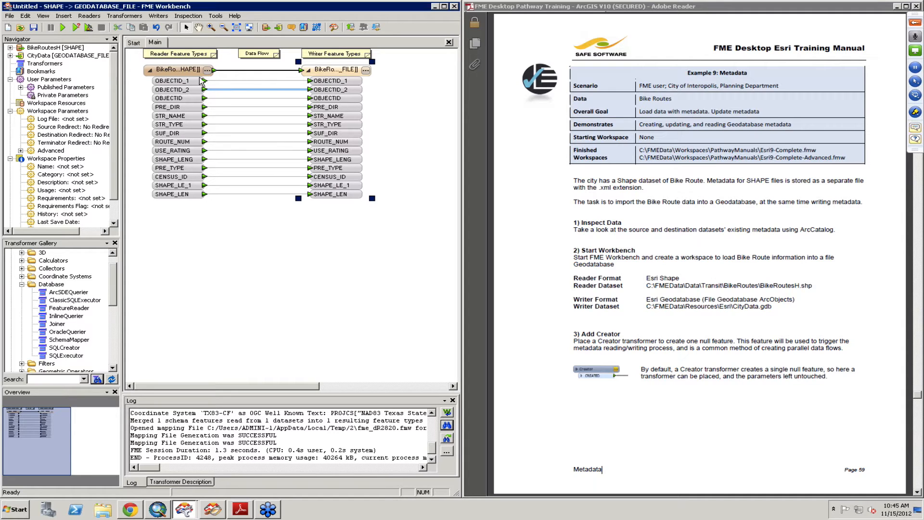
click(10, 48)
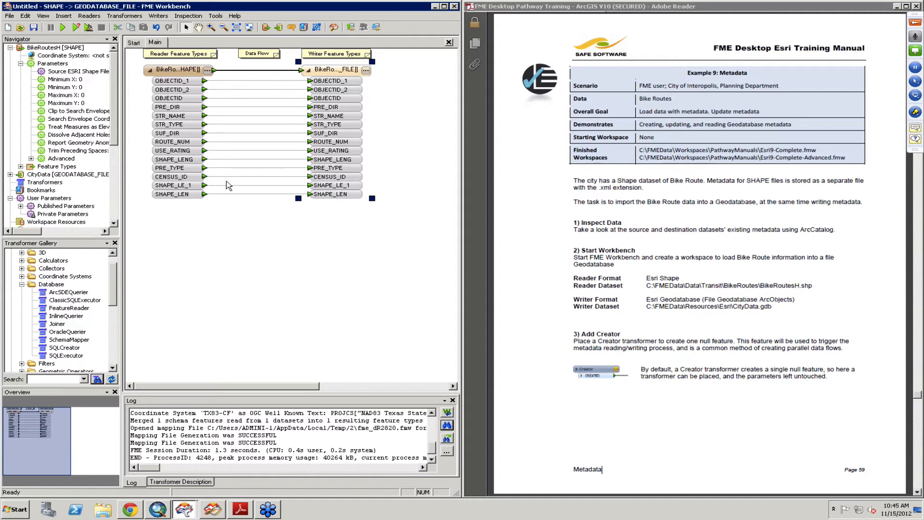
Step: Add a Creator transformer and place it on the canvas below the BikeRoutesH reader feature type
click(320, 317)
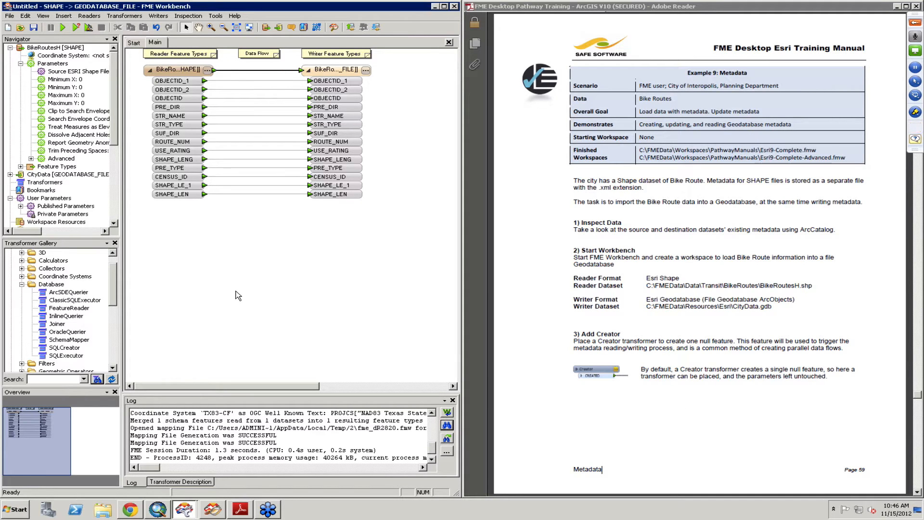
text(crea)
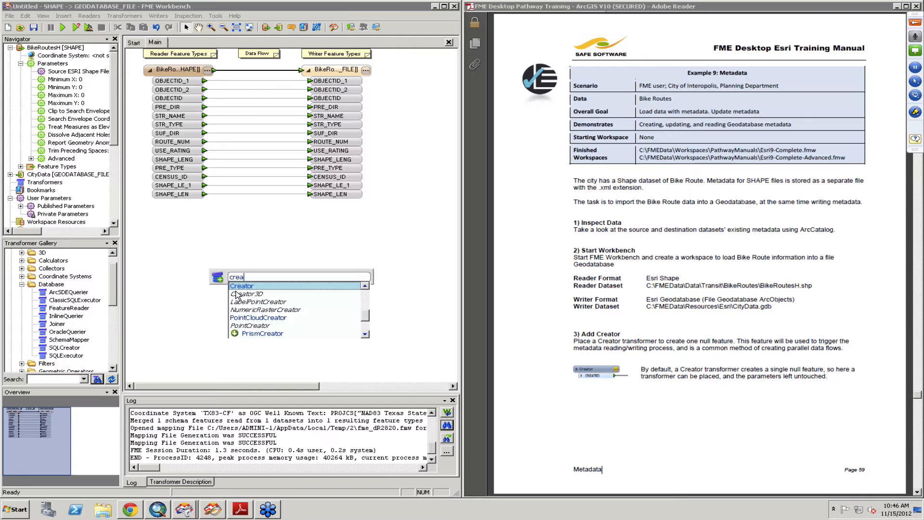
text(tor)
key(Return)
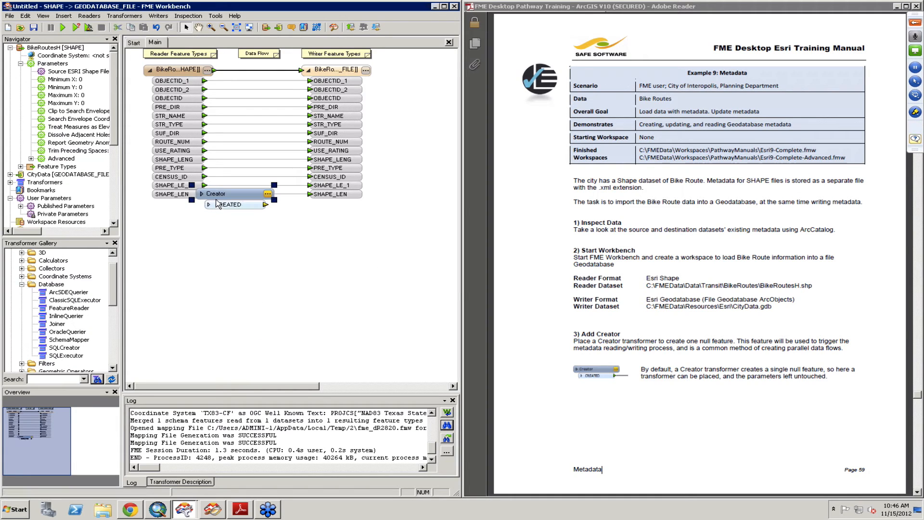
drag(218, 204, 192, 251)
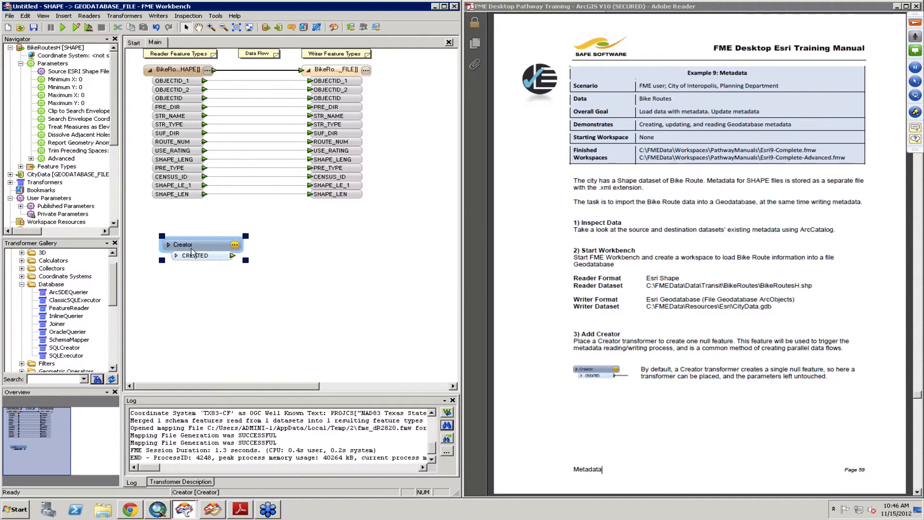
Step: Consult step 4 of the training manual and add an AttributeFileReader transformer connected after the Creator
click(663, 367)
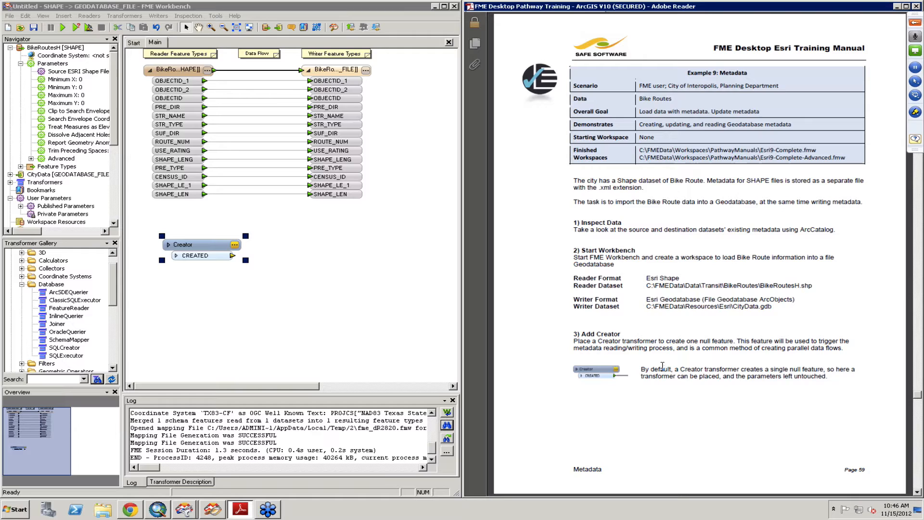
scroll(662, 366, down, 3)
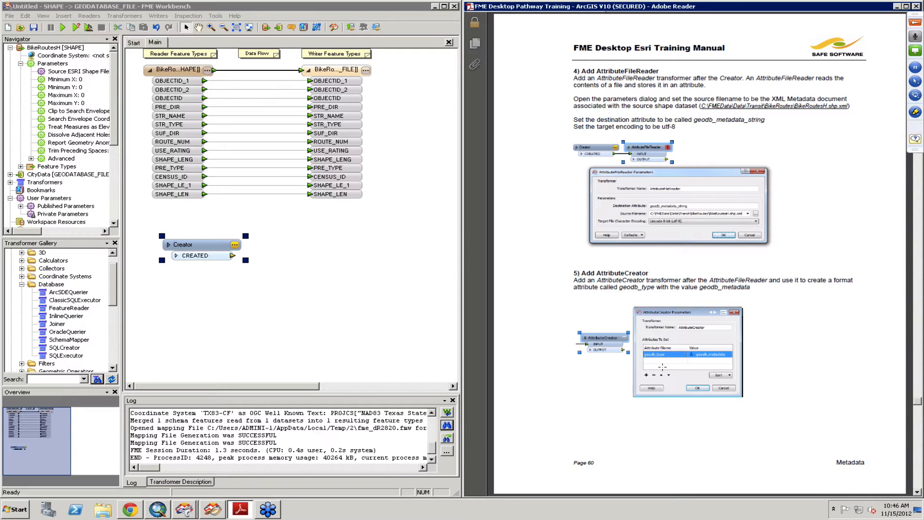
click(194, 253)
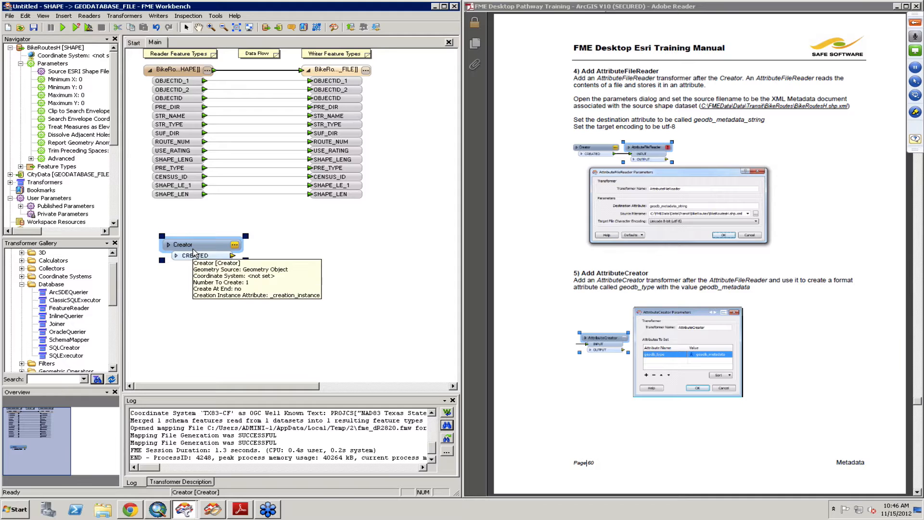
text(filerea)
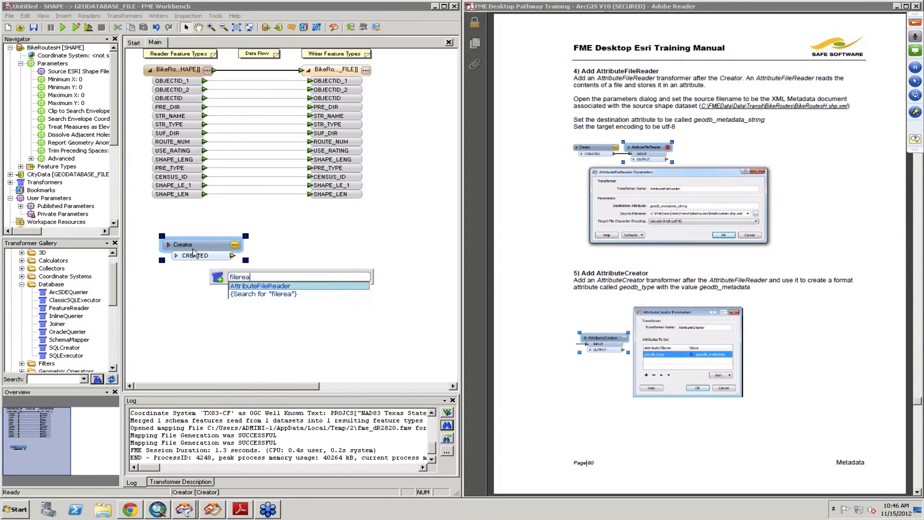
key(Return)
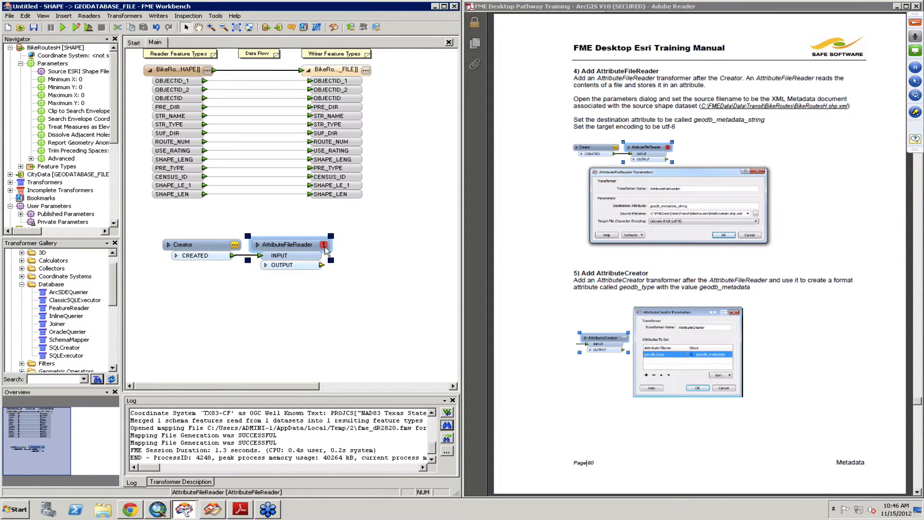
Step: Set the AttributeFileReader's destination attribute to geodb_metadata_string
click(325, 246)
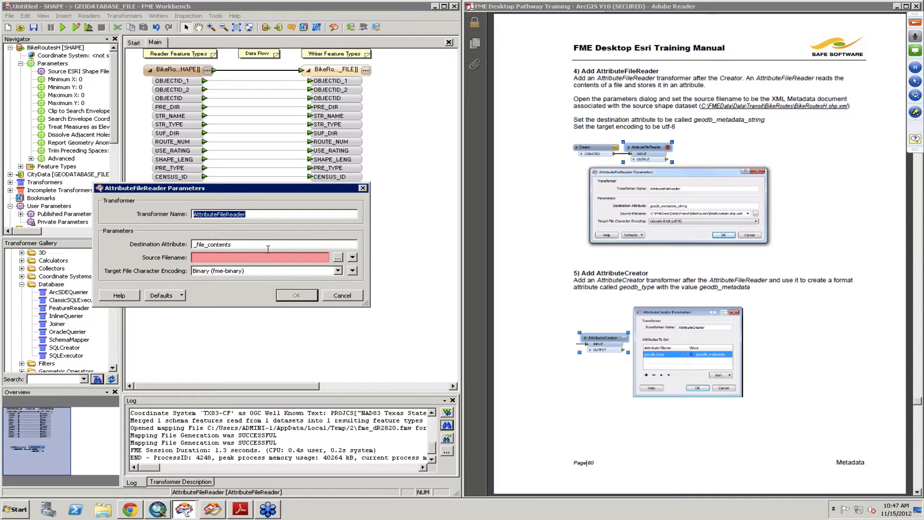
drag(200, 244, 265, 246)
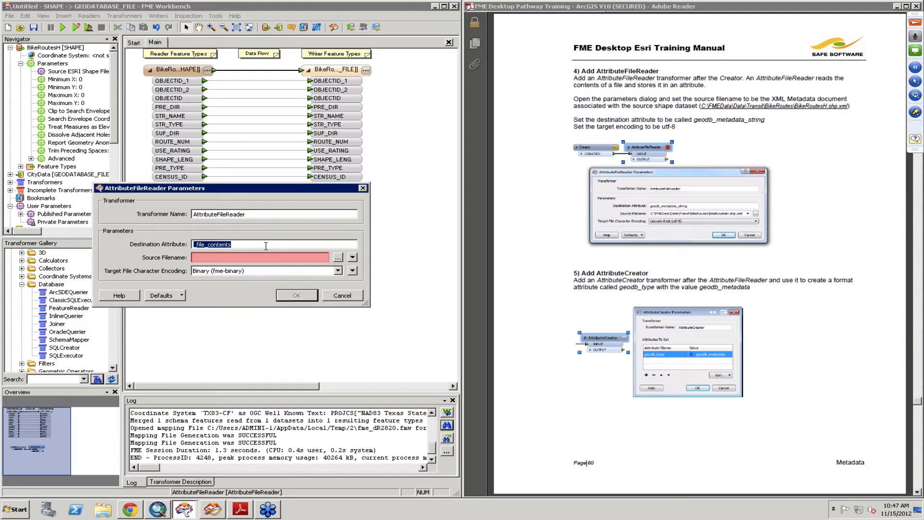
text(geodb_metadata_string)
Step: Choose bike_routes.htm from the BikeRoutes folder as the AttributeFileReader's source file
click(338, 259)
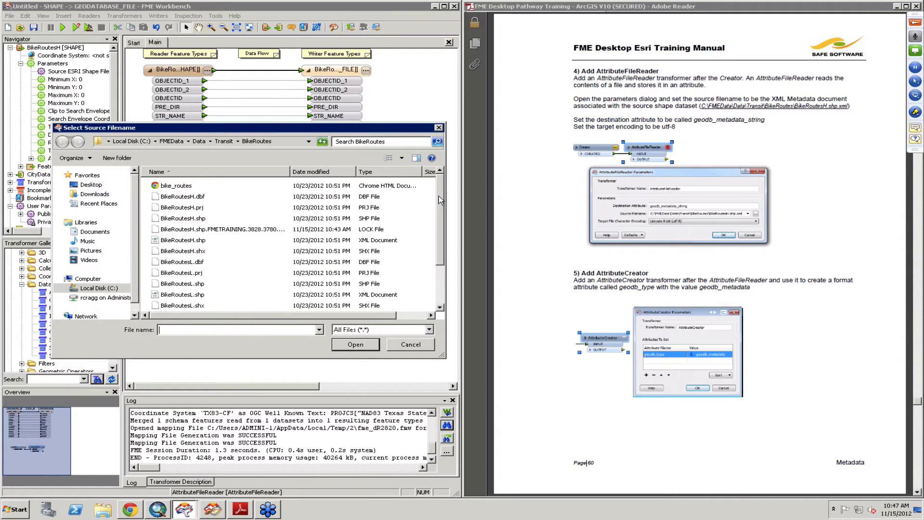
mouse_move(439, 200)
mouse_down()
mouse_move(439, 231)
mouse_move(434, 184)
mouse_up()
click(268, 186)
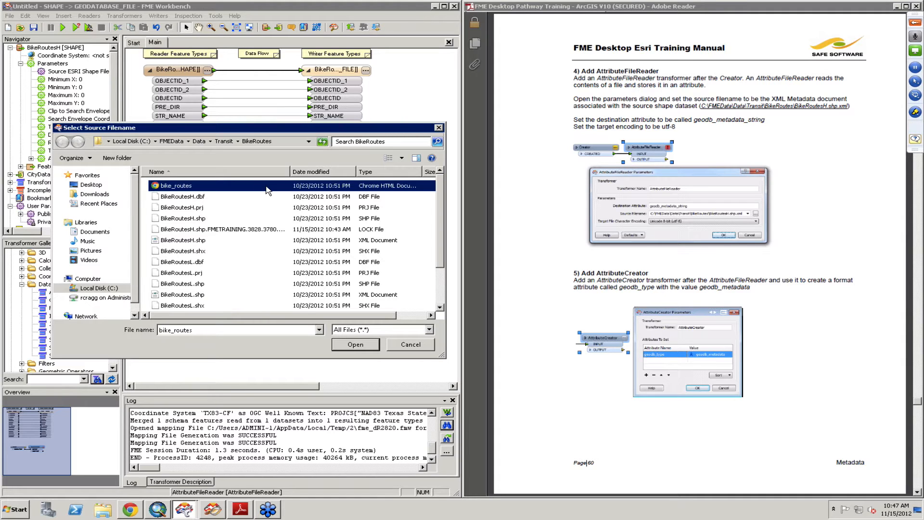
click(420, 331)
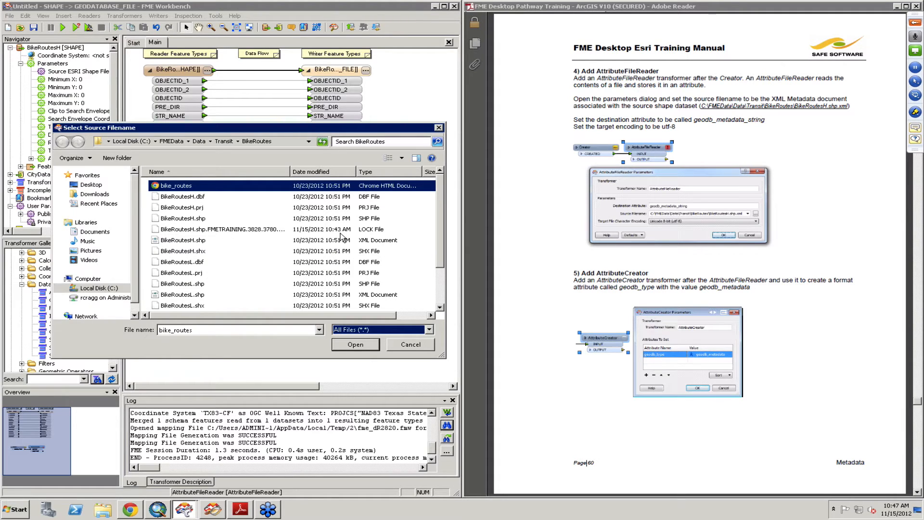
drag(440, 259, 440, 280)
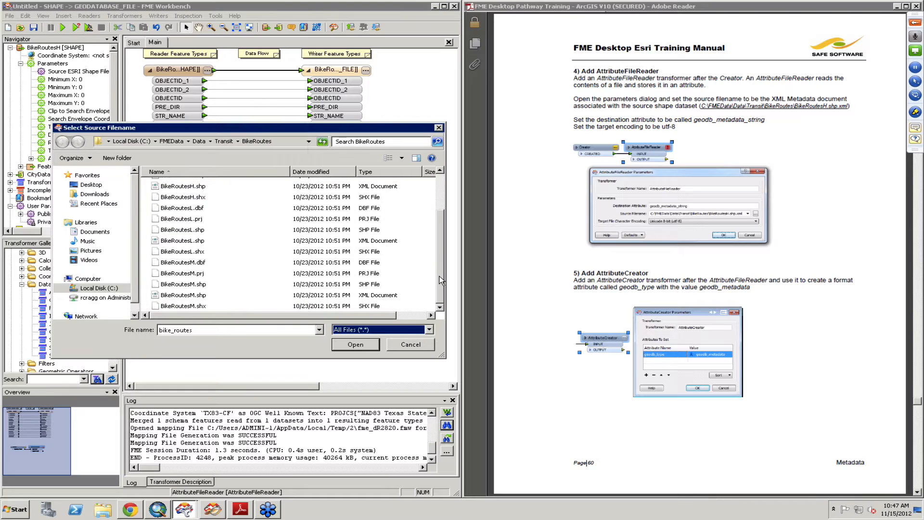
drag(437, 212, 438, 187)
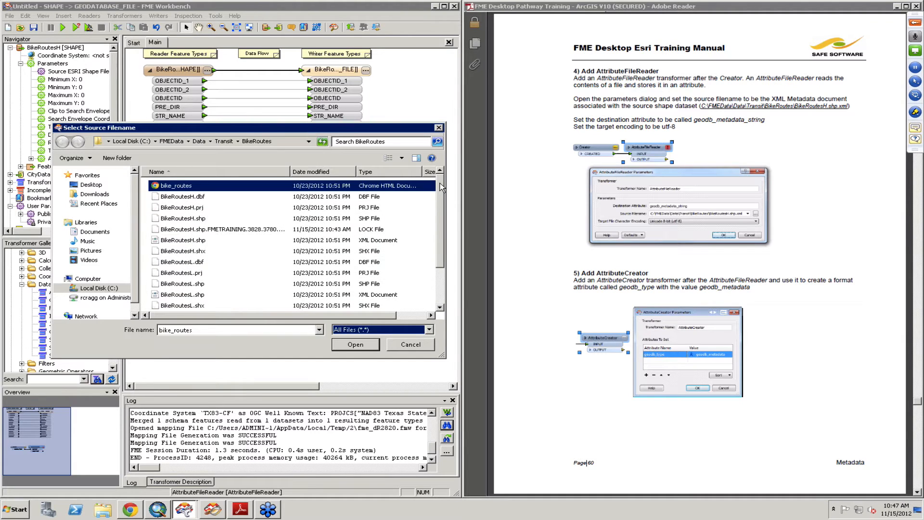
click(363, 347)
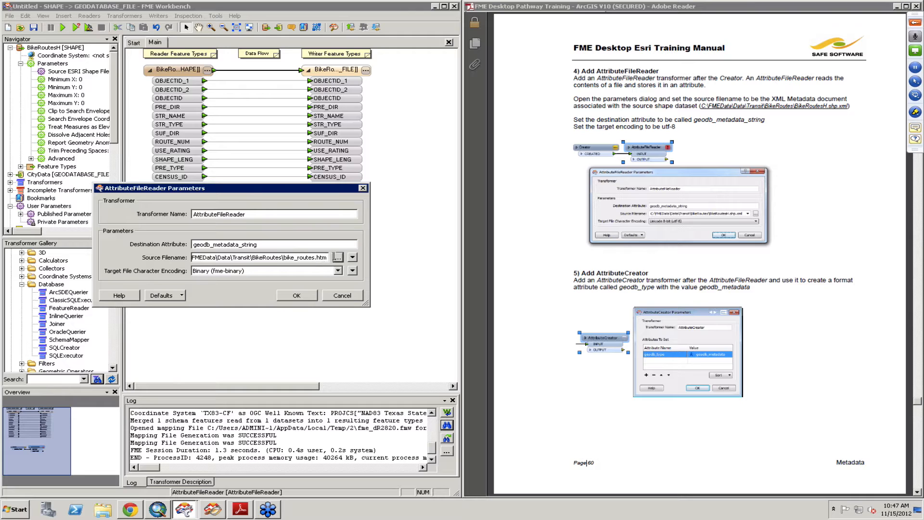
Step: Set the AttributeFileReader's source file to the XML metadata document C:\FMEData\Data\Transit\BikeRoutes\BikeRoutesH.shp.xml
click(334, 257)
click(340, 261)
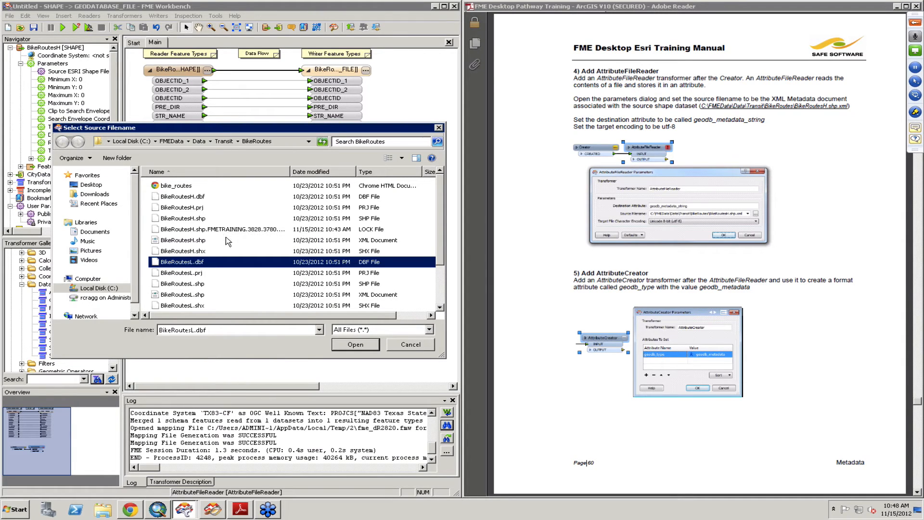
click(229, 240)
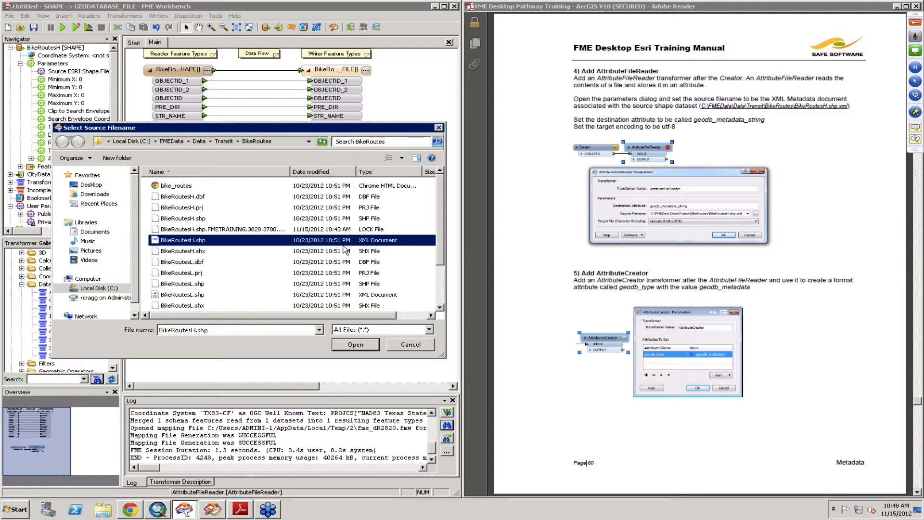
click(357, 346)
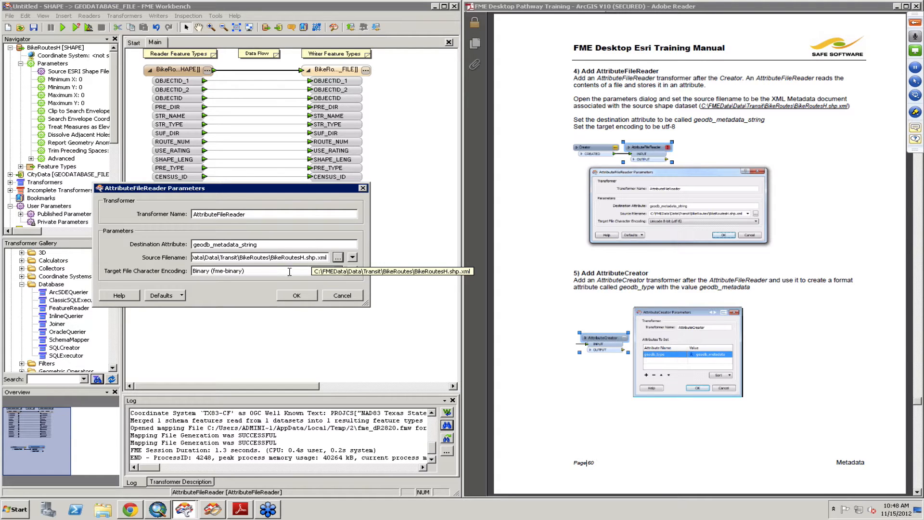
Step: Set the target file character encoding to Unicode 8-bit (utf-8) and accept the AttributeFileReader parameters
click(260, 274)
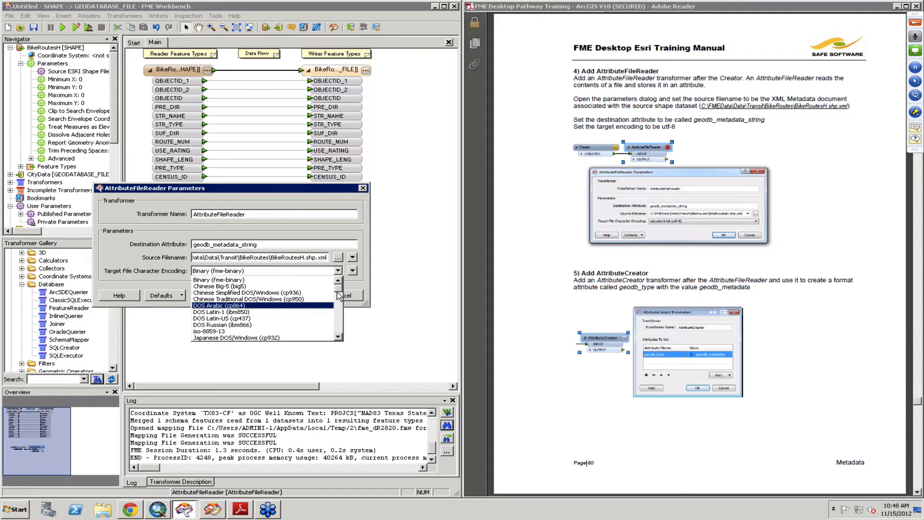
drag(338, 289, 339, 311)
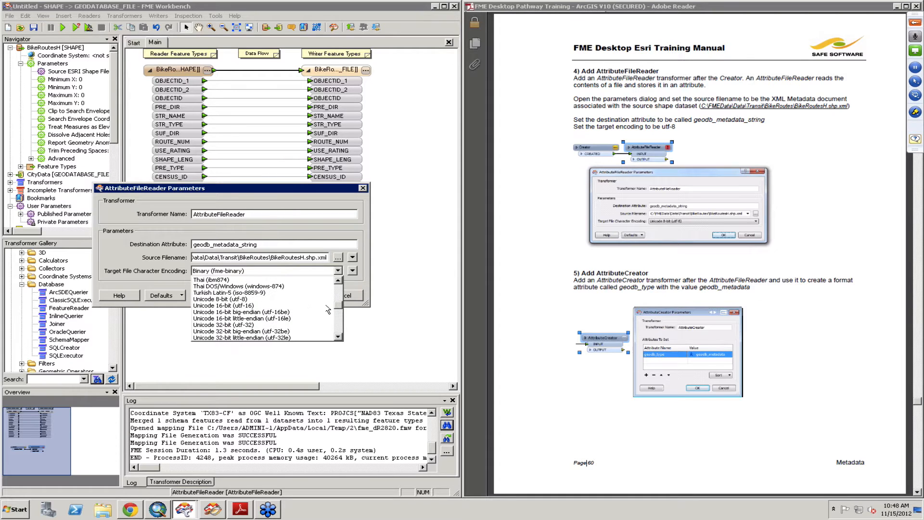
click(262, 300)
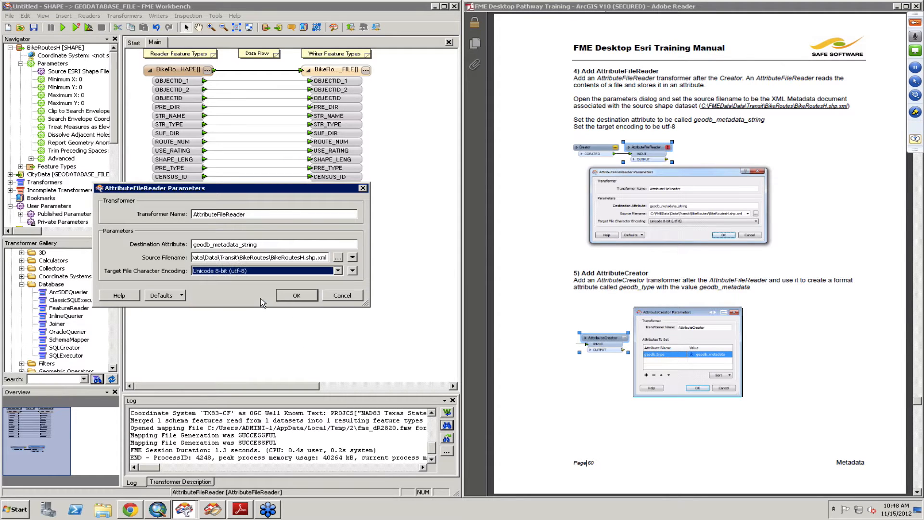
click(296, 296)
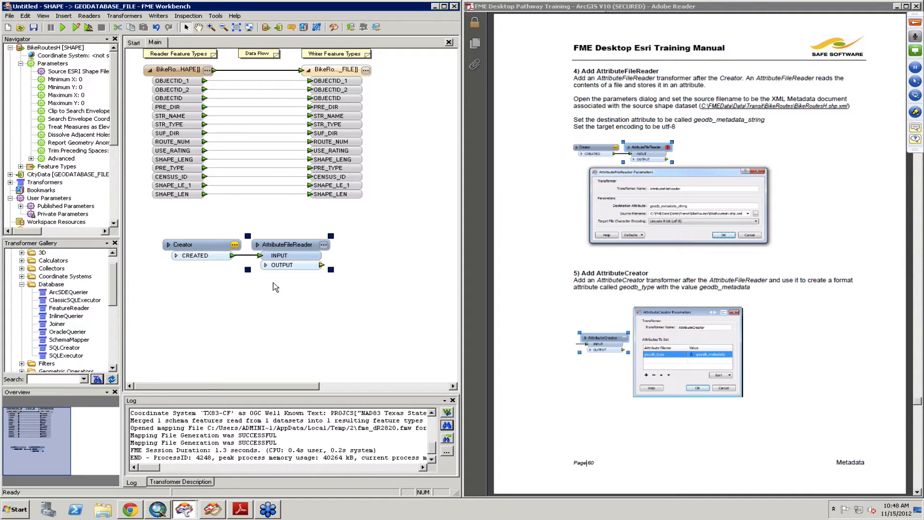
Step: Show the AttributeFileReader's output attributes and add an AttributeCreator transformer connected after it
click(265, 265)
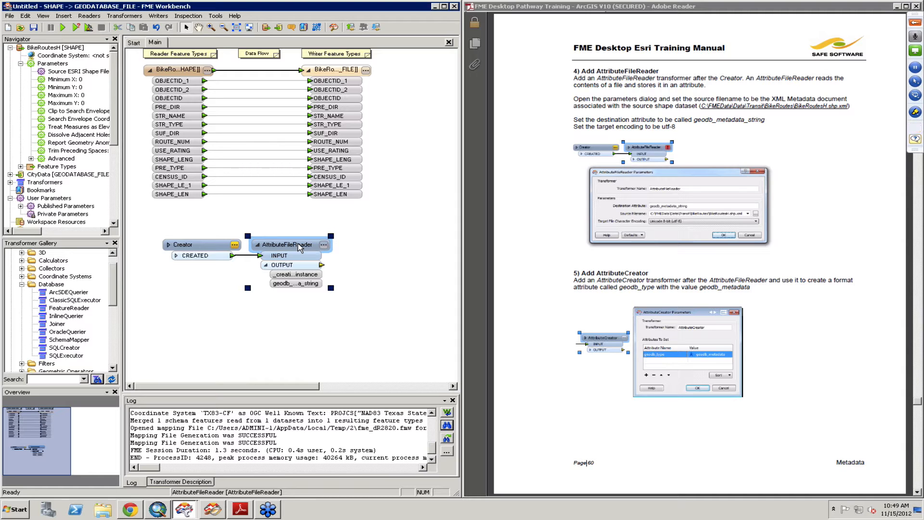
text(ecreato)
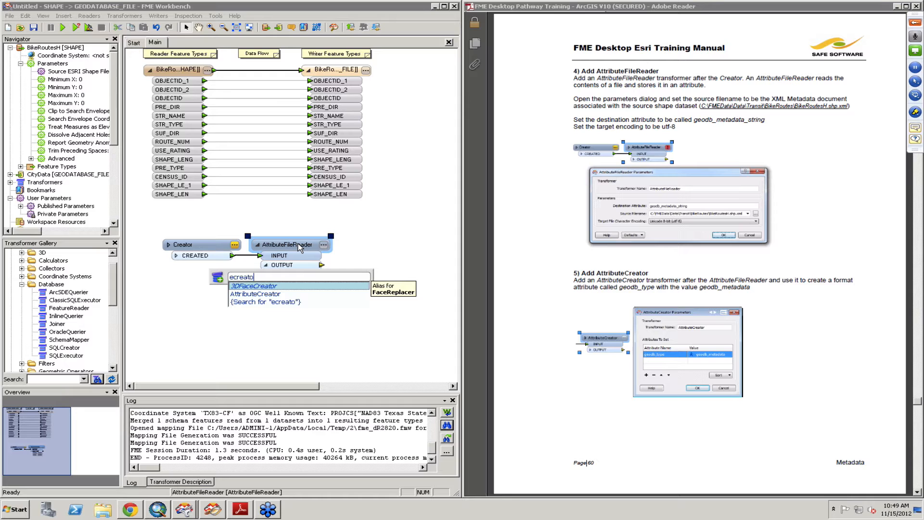
key(Down)
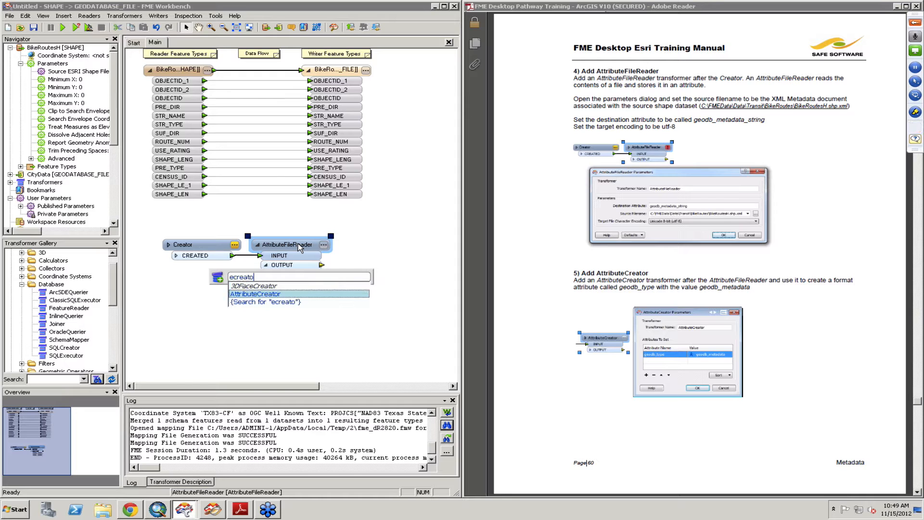
key(Return)
Step: In the AttributeCreator parameters, create the attribute geodb_type with the value geodb_metadata and accept
double_click(394, 260)
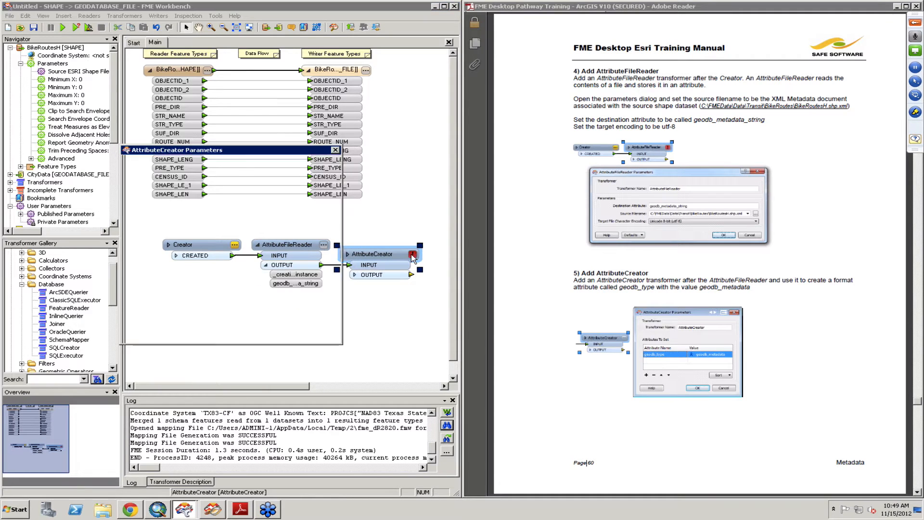
click(184, 219)
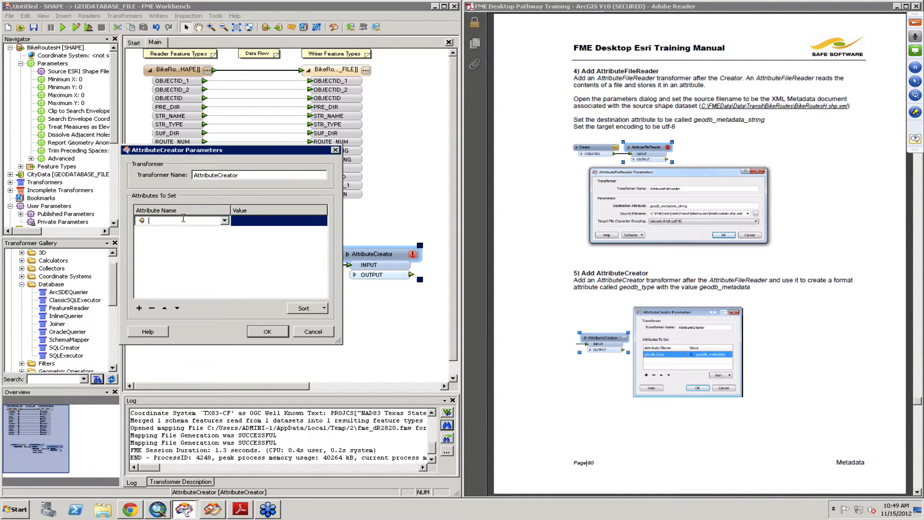
text(ge)
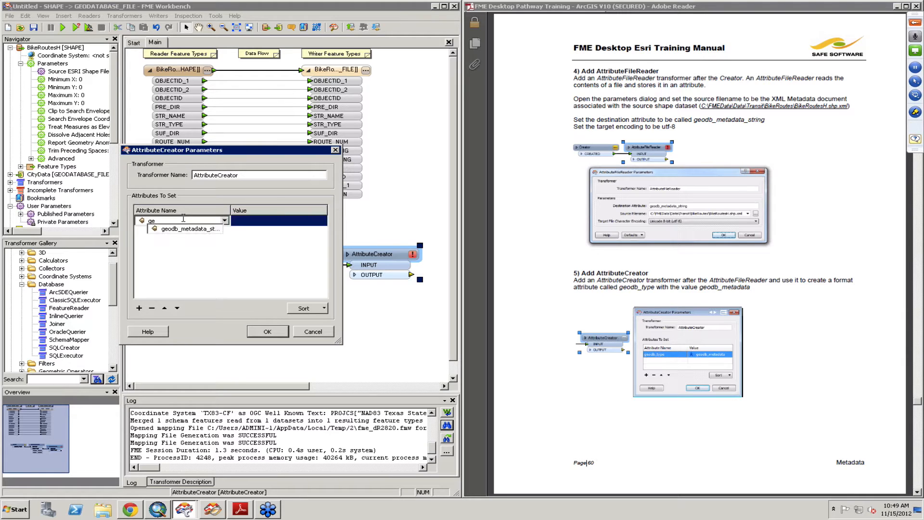
text(odb_type)
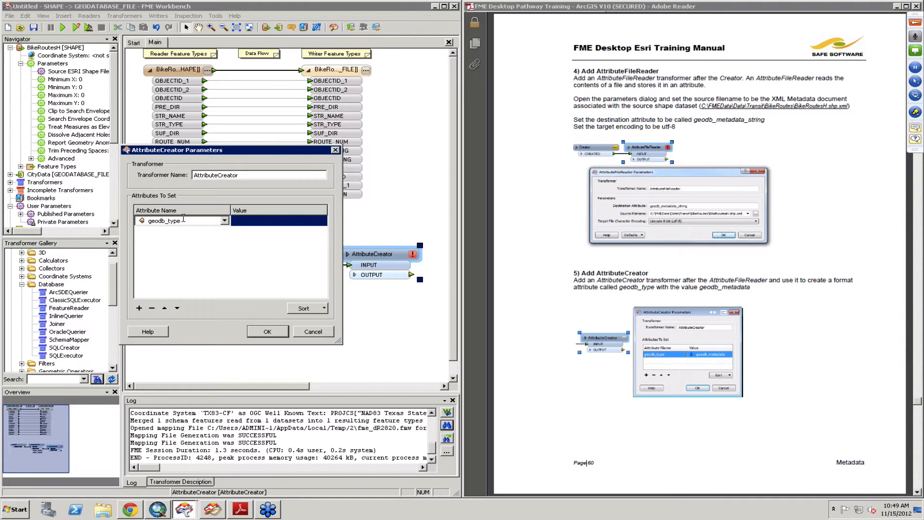
key(Tab)
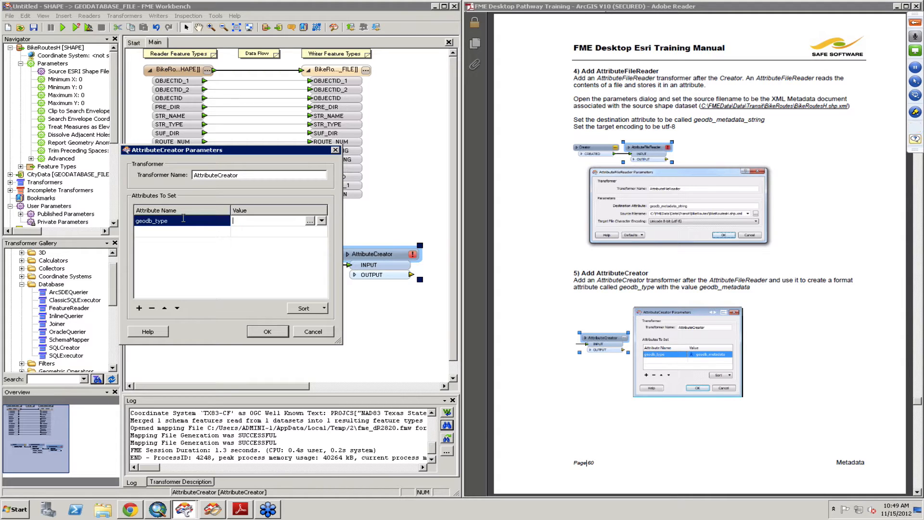
text(ge)
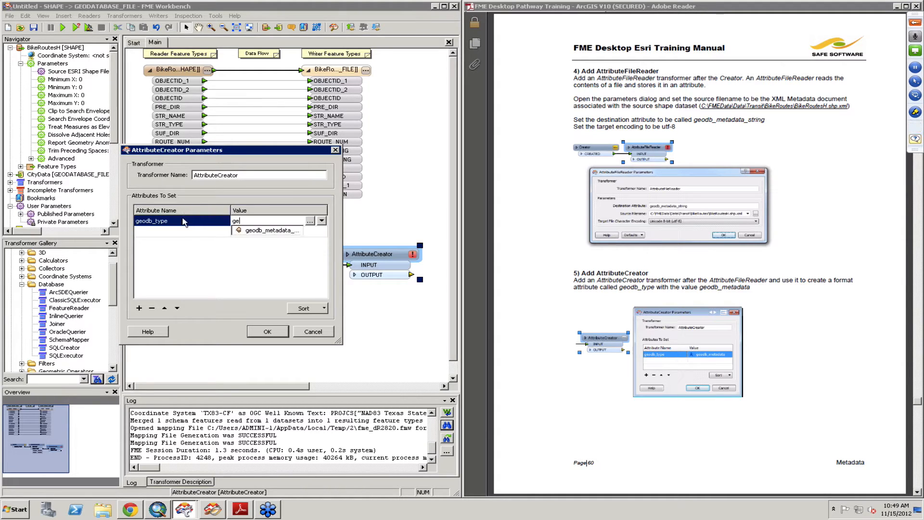
text(odb_metadata)
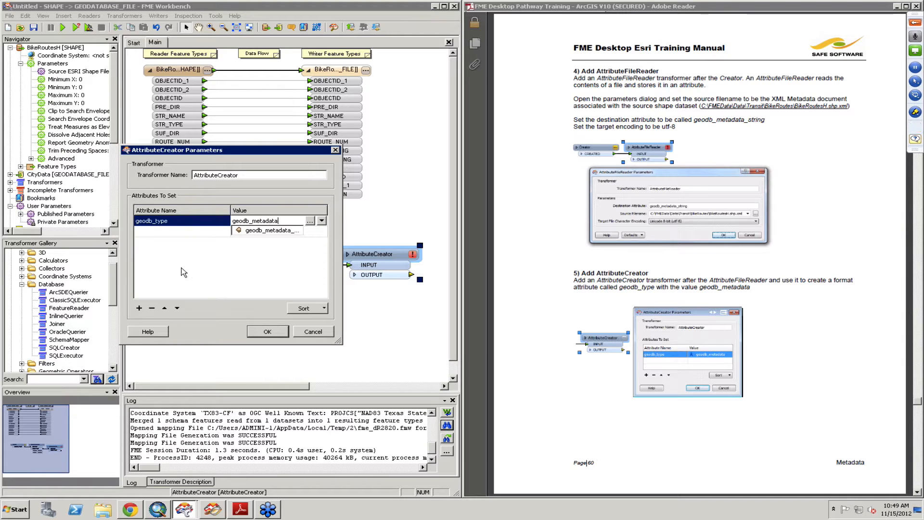
click(269, 331)
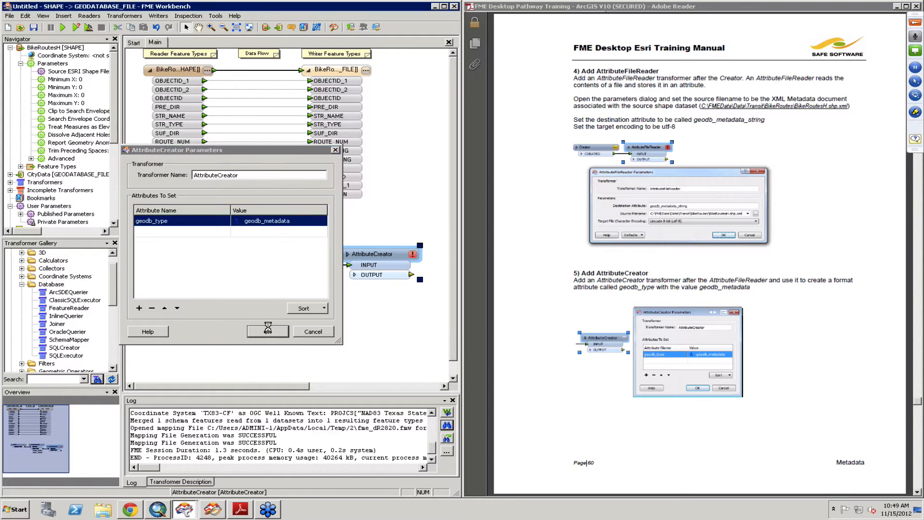
Step: Connect the AttributeCreator's output port to the BikeRoutes geodatabase writer feature type
click(412, 274)
click(301, 71)
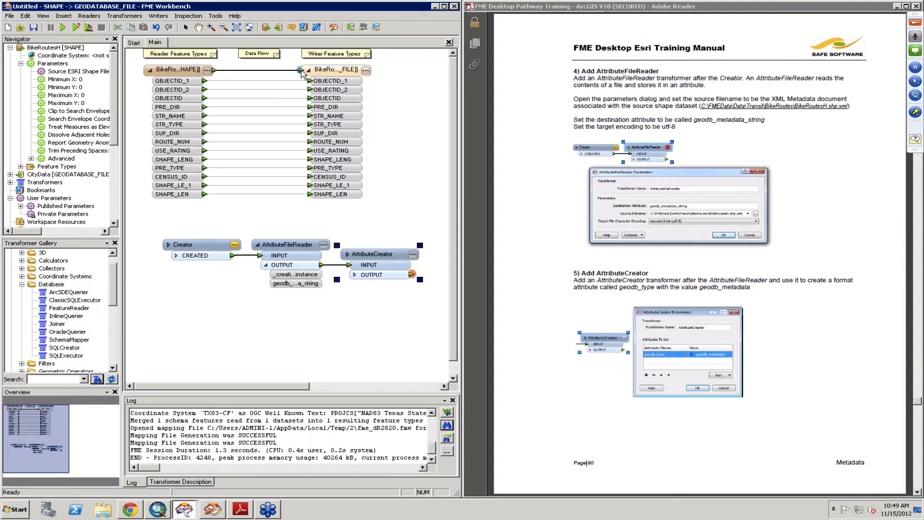
click(854, 302)
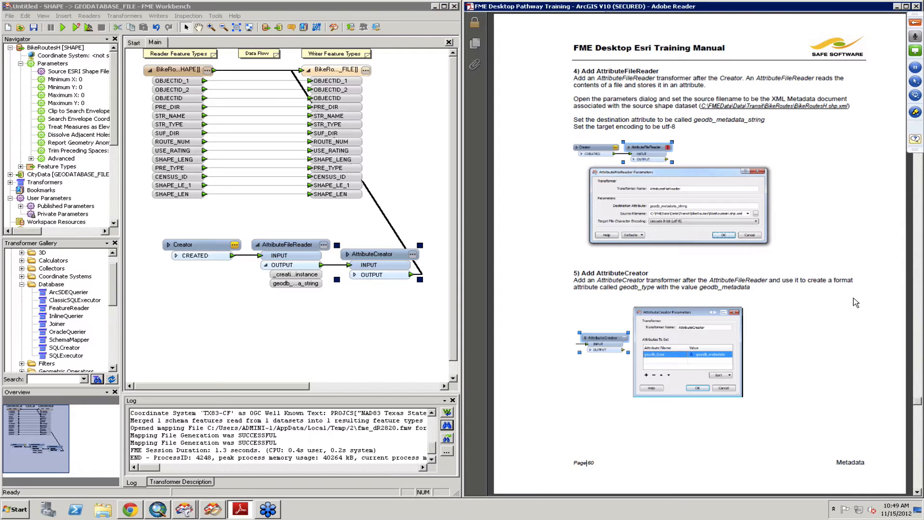
scroll(854, 301, down, 3)
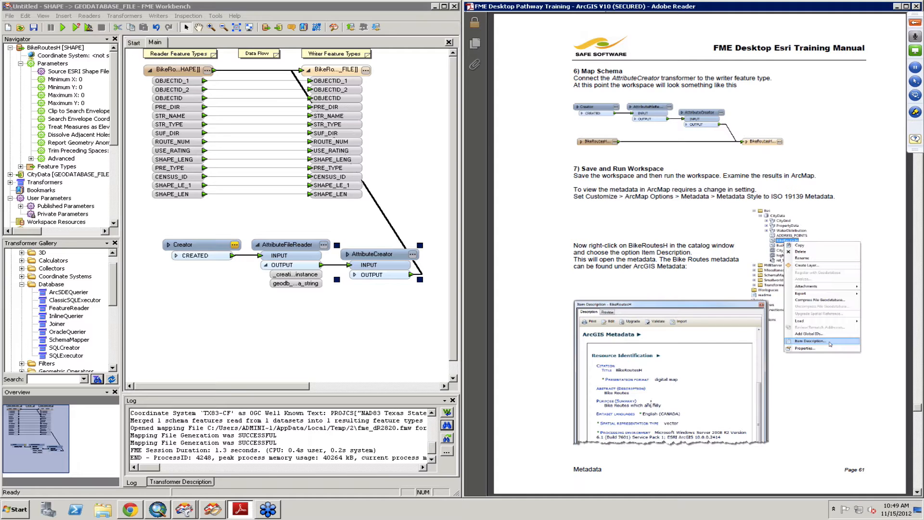
Step: Save the workspace as Example9 in the My FME Workspaces folder
click(34, 27)
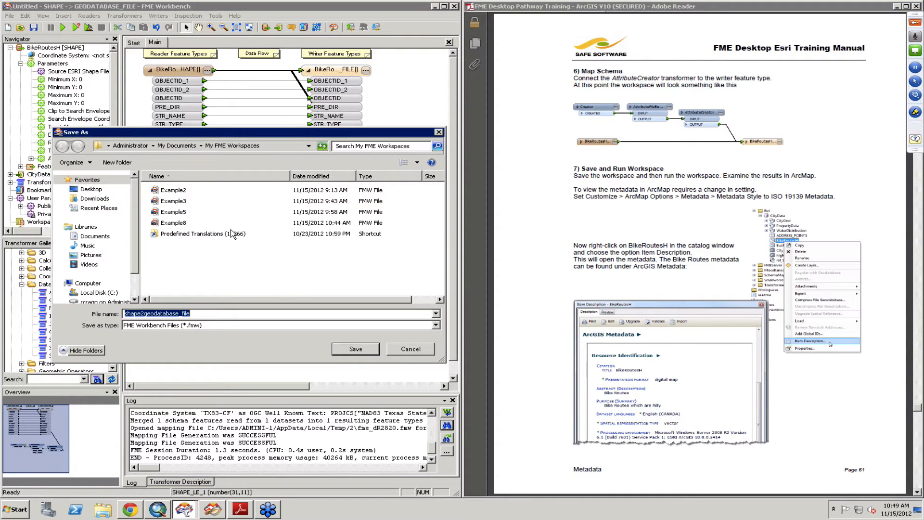
text(Example9)
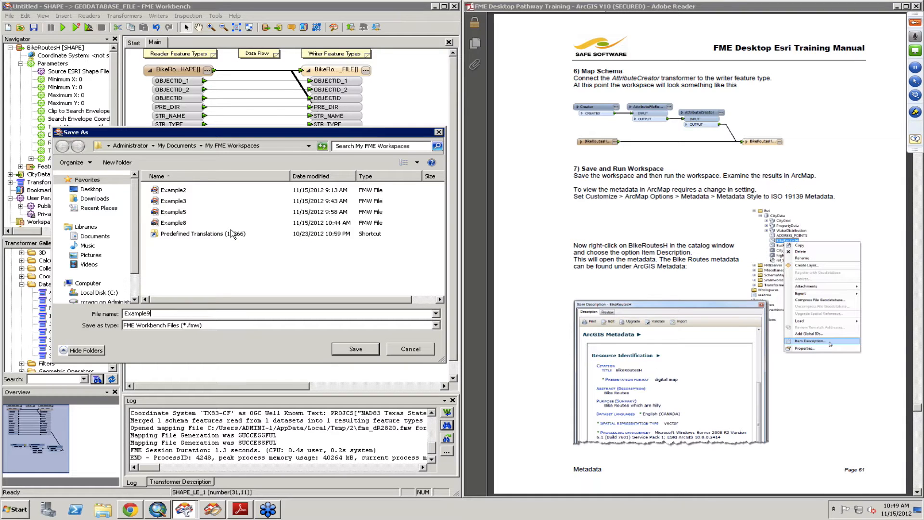
key(Return)
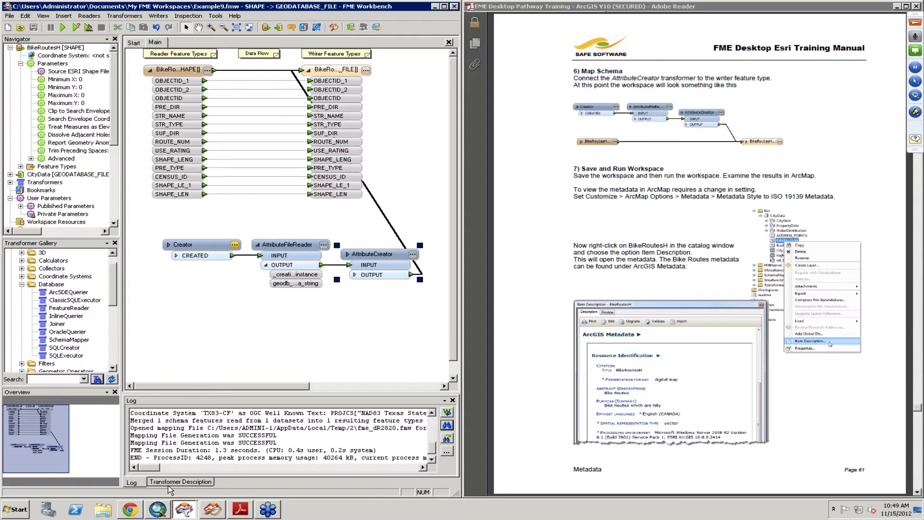
Step: Switch to ArcMap, collapse the Data, Output and Esri folders in the catalog tree, and refresh the Esri folder
click(158, 509)
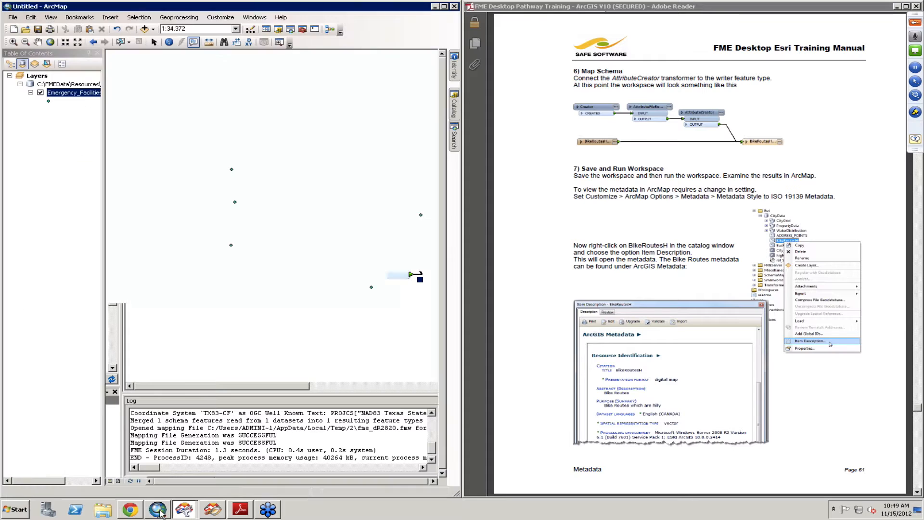
click(454, 109)
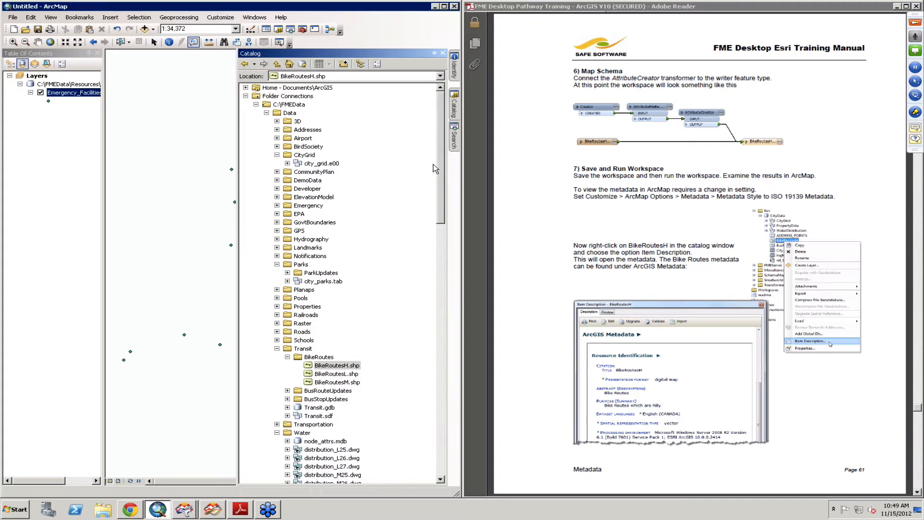
click(266, 113)
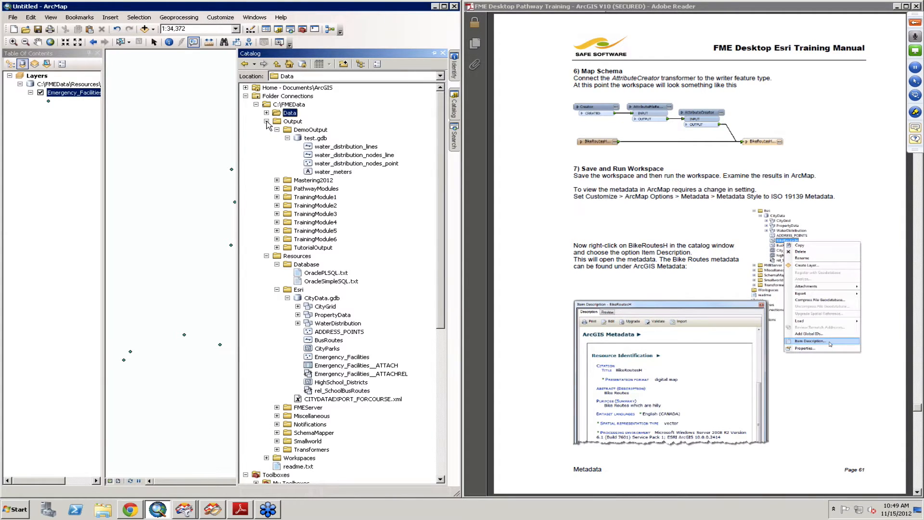
click(266, 122)
click(296, 164)
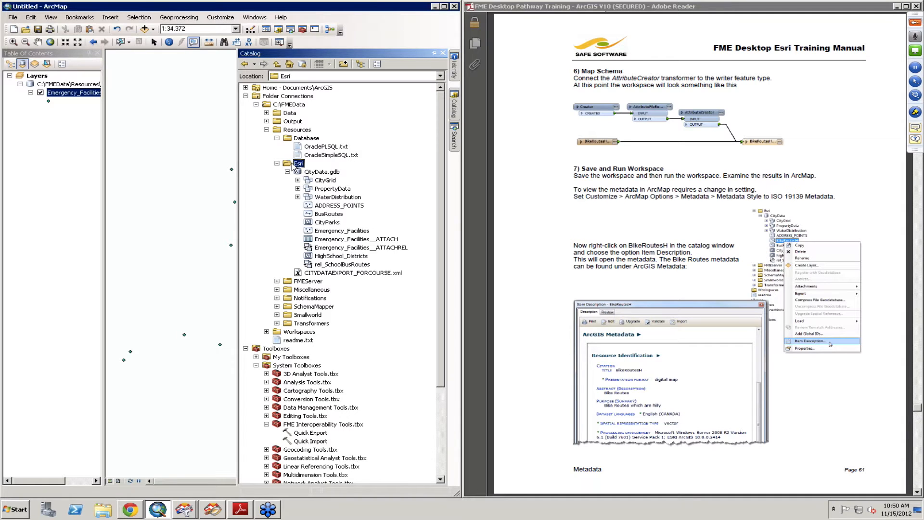
click(277, 163)
right_click(296, 166)
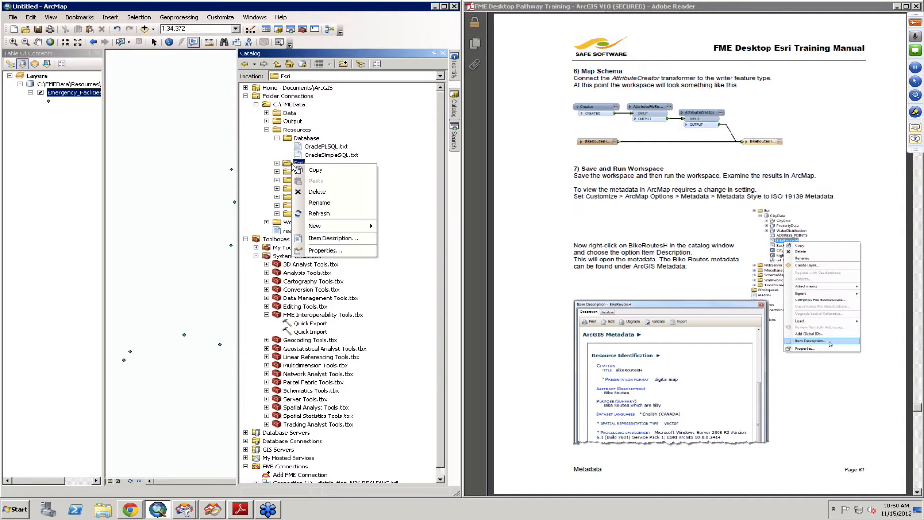
click(330, 213)
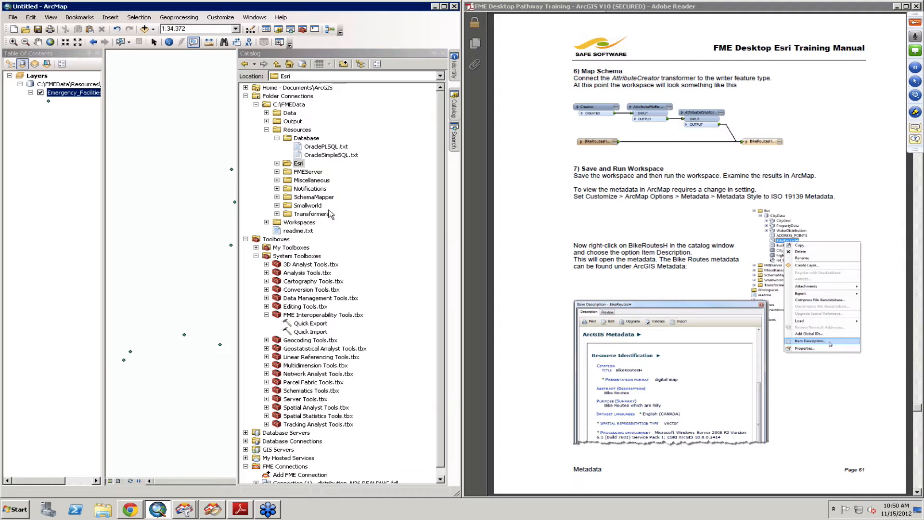
Step: Switch back to FME Workbench, run the Example9 workspace, and move the AttributeCreator lower on the canvas
click(185, 510)
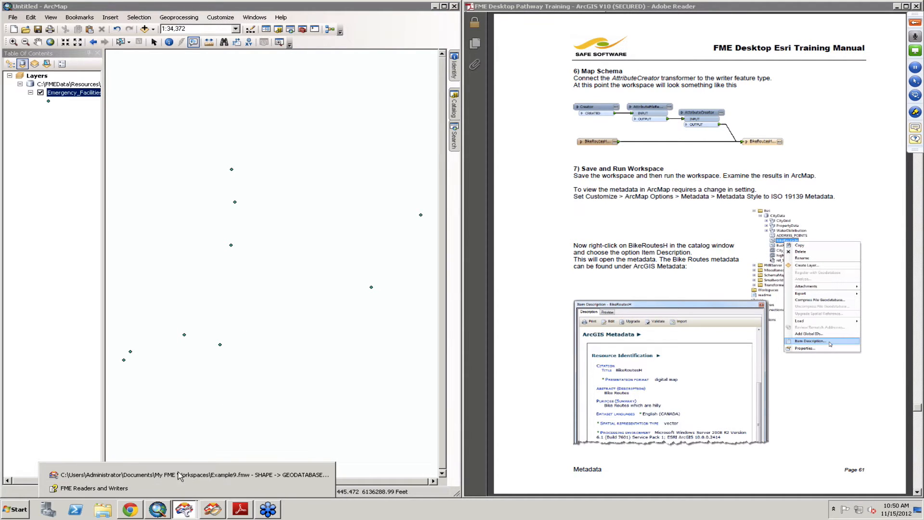
click(180, 476)
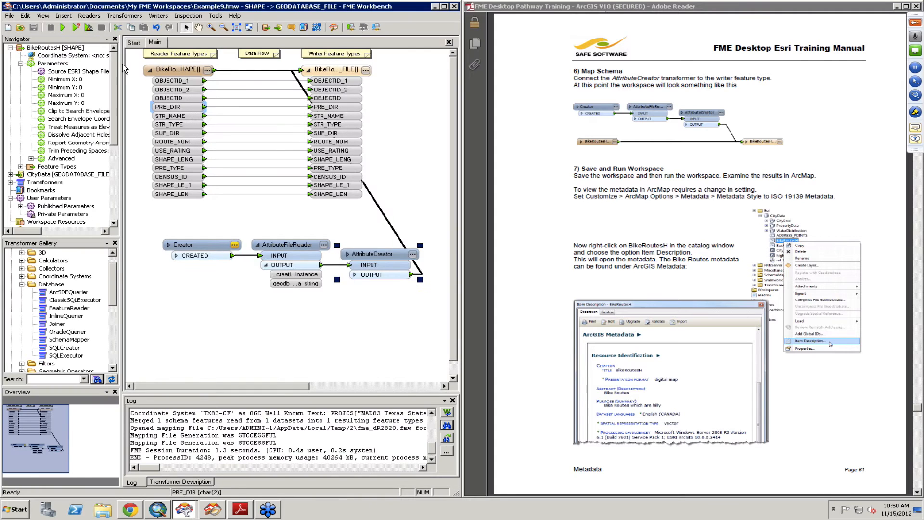
click(63, 27)
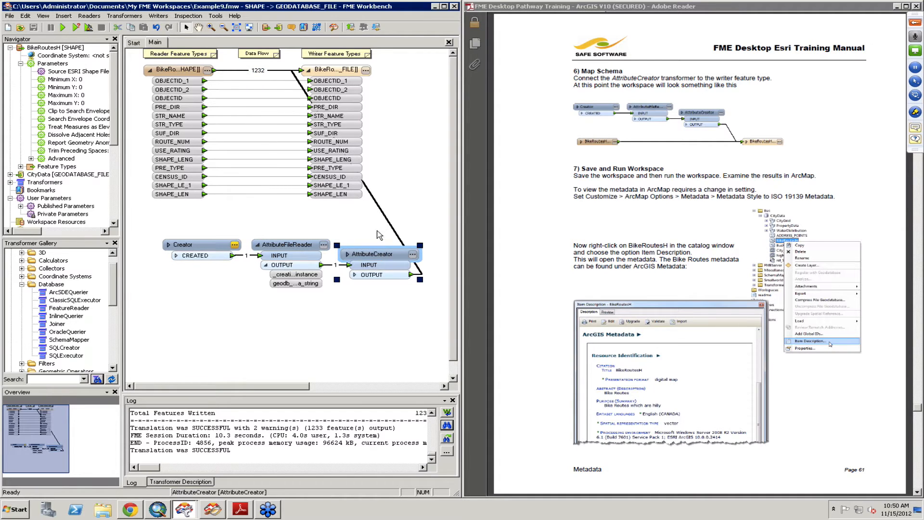
drag(377, 263, 377, 343)
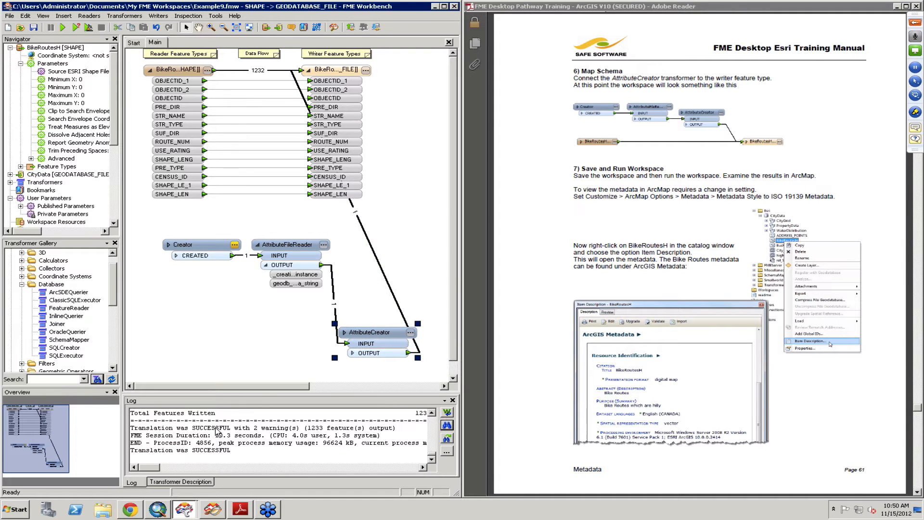
Step: Switch to ArcMap and locate the BikeRoutes feature class in CityData.gdb under the catalog's Esri folder
click(158, 513)
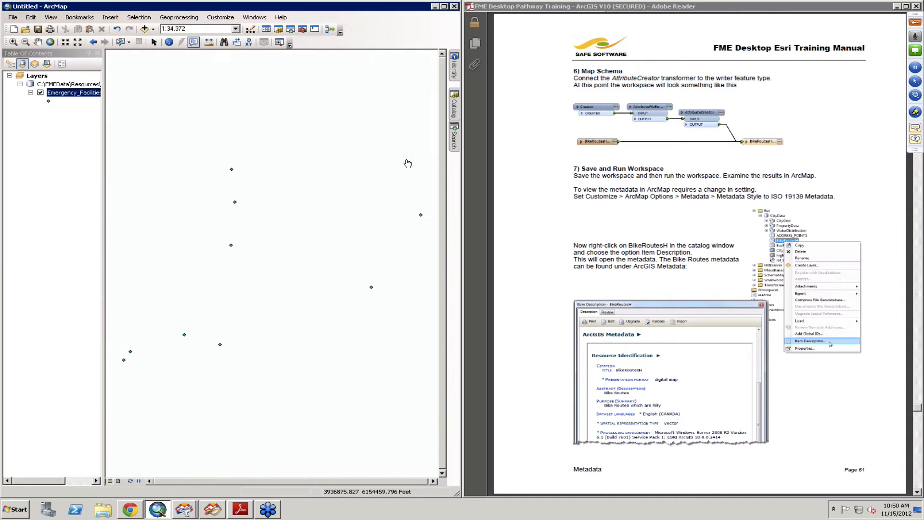
click(454, 114)
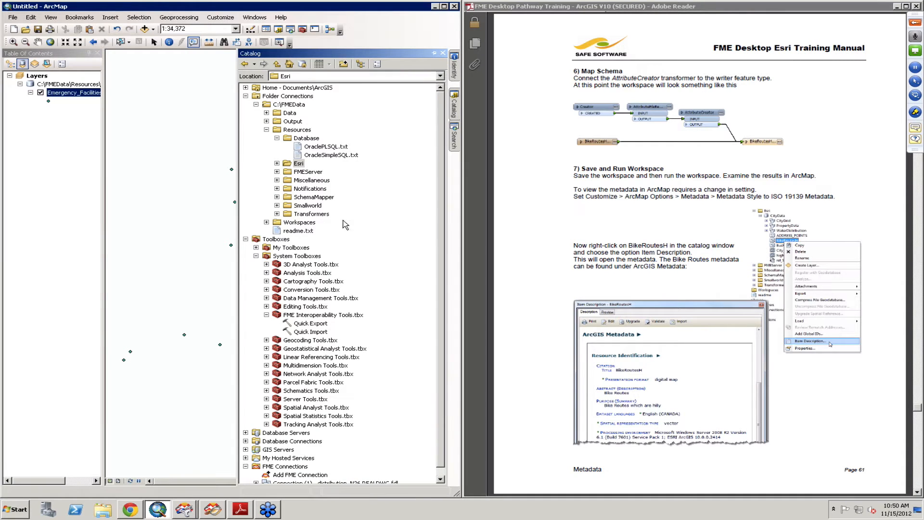
click(277, 164)
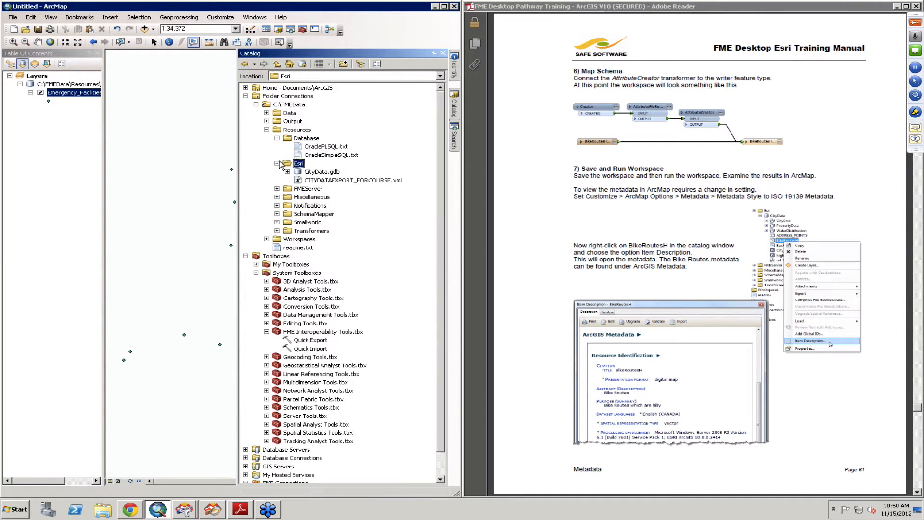
click(287, 171)
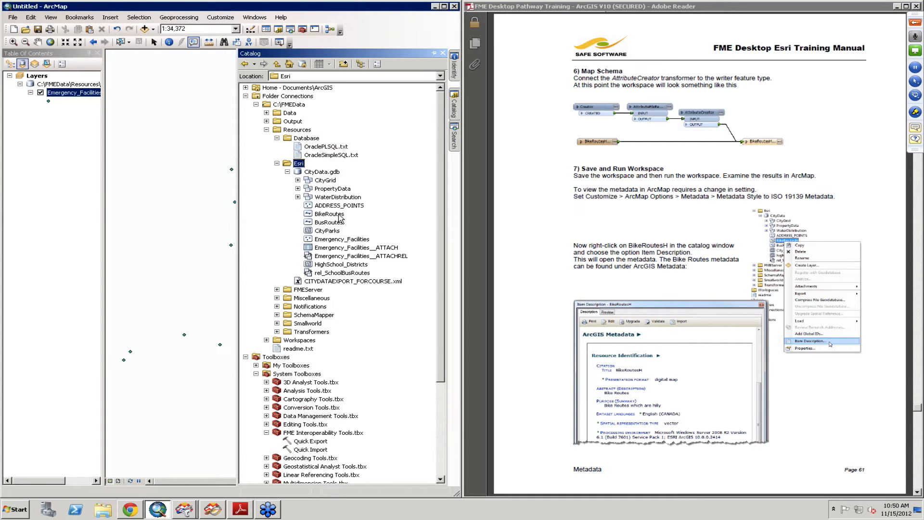
click(339, 215)
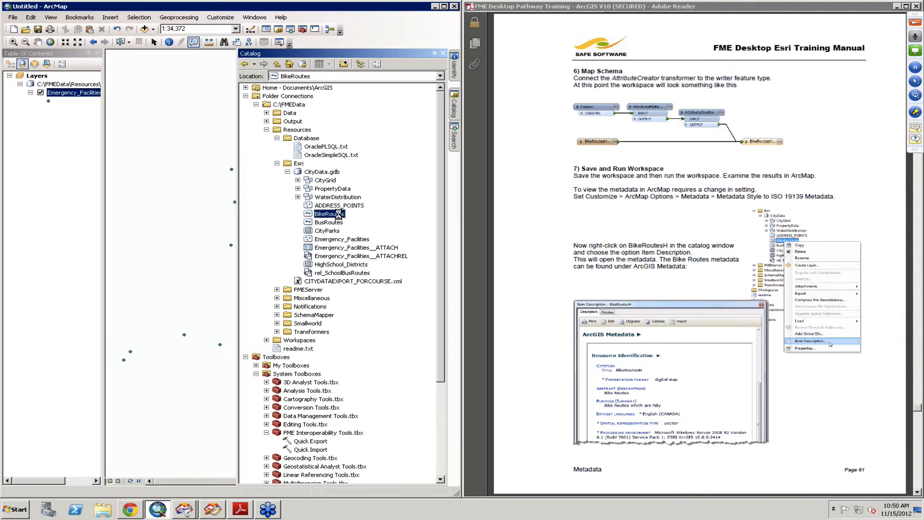
right_click(340, 216)
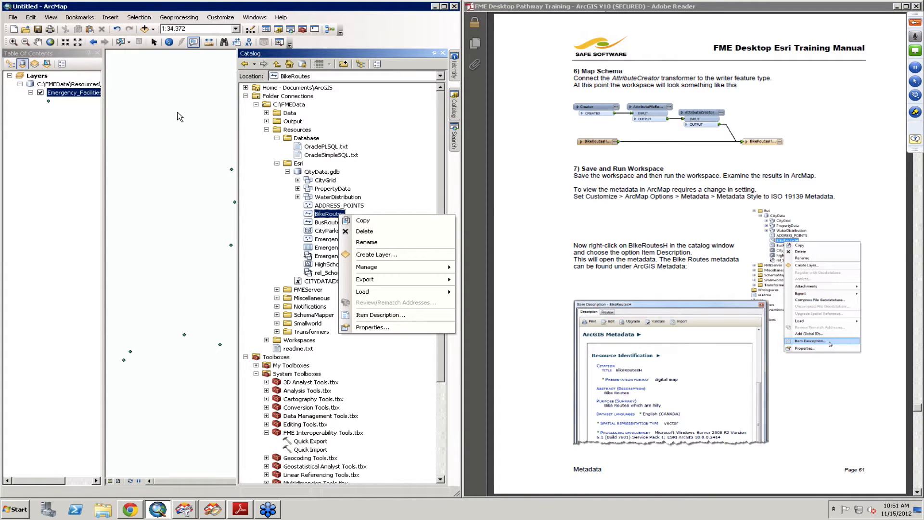
Step: Set ArcMap's metadata style to ISO 19139 Metadata Implementation Specification and apply the options
click(223, 18)
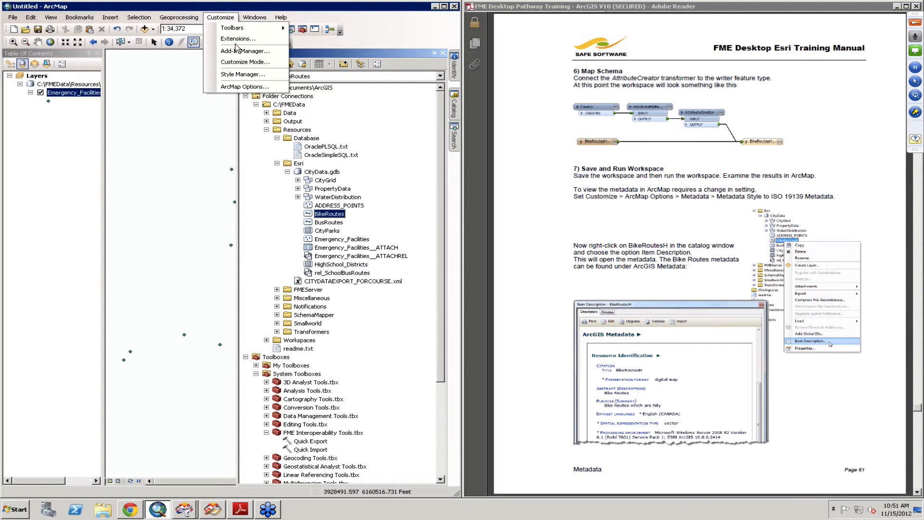
click(243, 87)
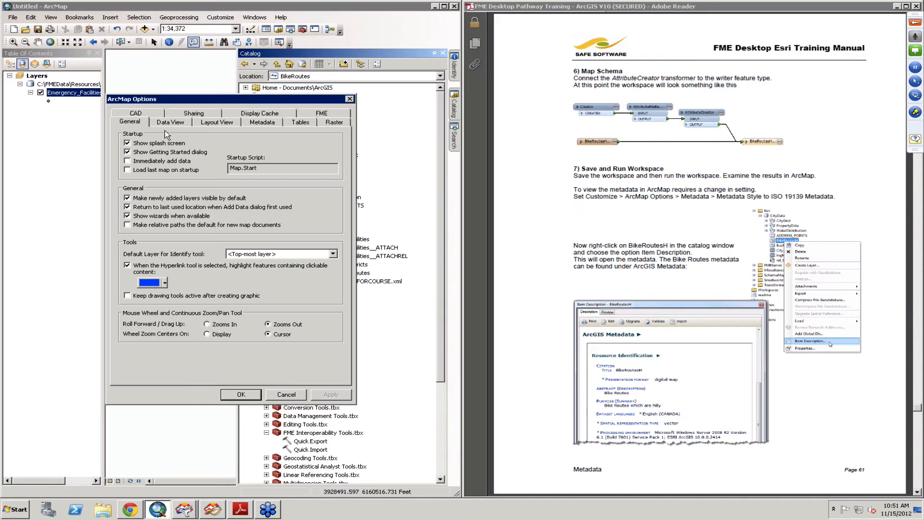
click(267, 123)
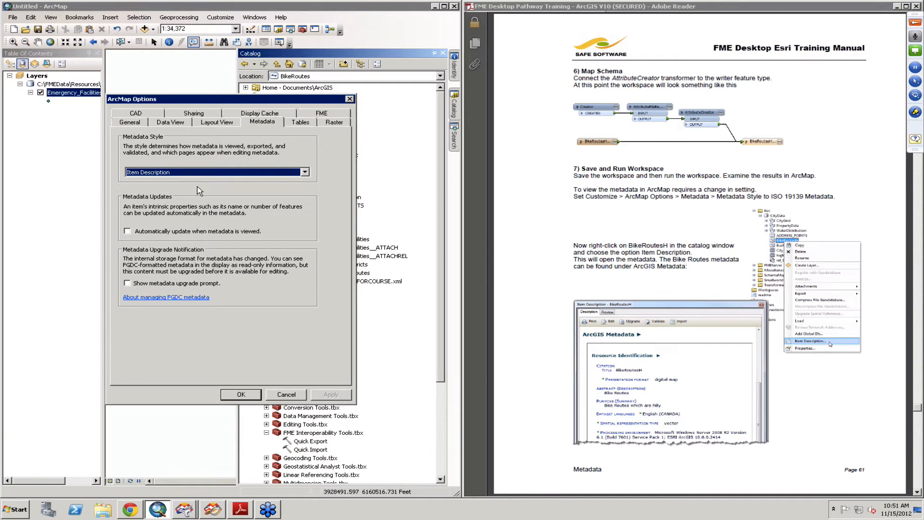
click(222, 173)
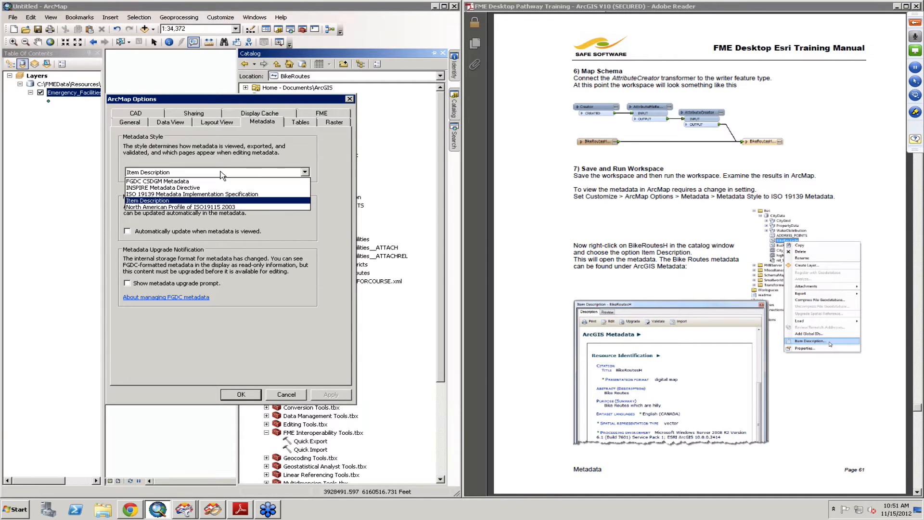
click(211, 195)
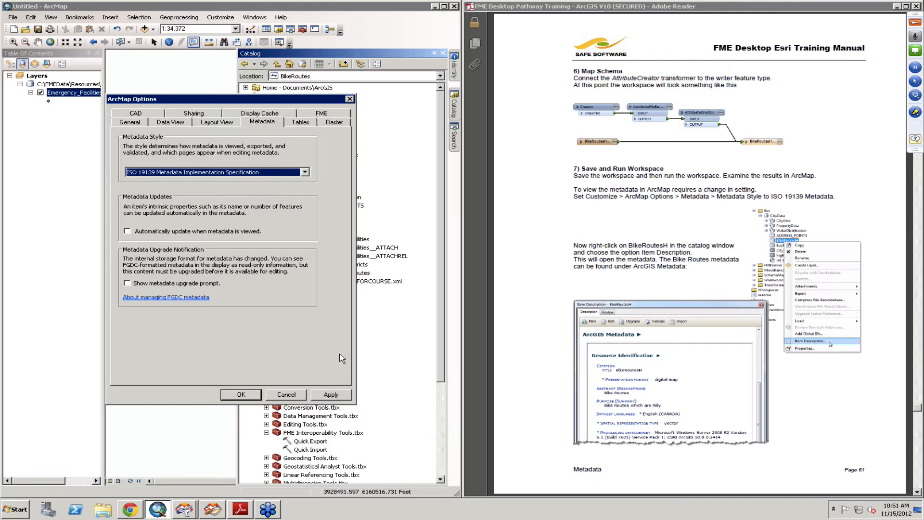
click(332, 394)
click(254, 394)
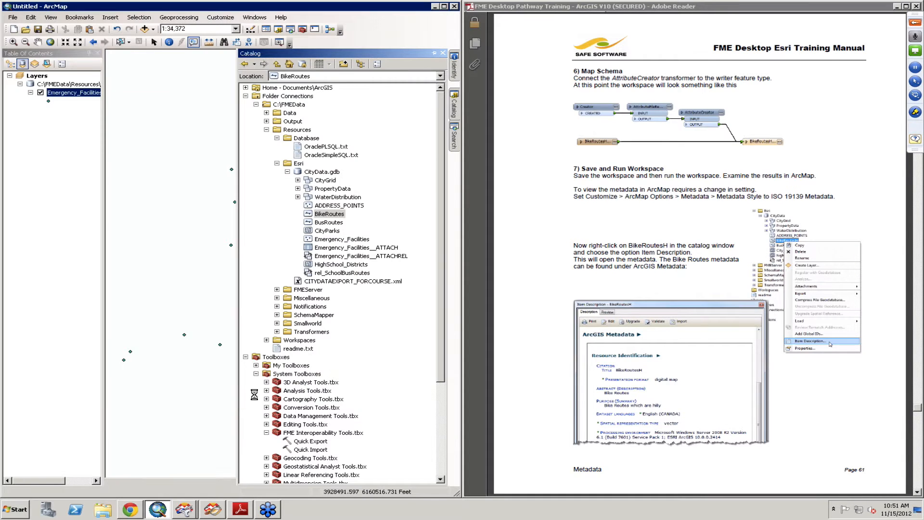
Step: Open the item description of the BikeRoutes feature class to examine its ArcGIS metadata
right_click(324, 217)
click(379, 317)
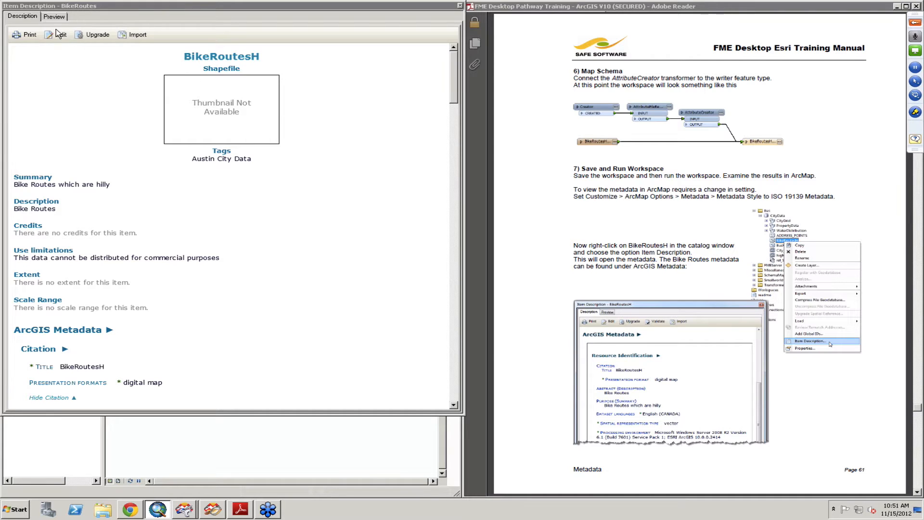
Step: Close the BikeRoutes item description and bring the training manual in Adobe Reader to the Advanced Task page
click(460, 6)
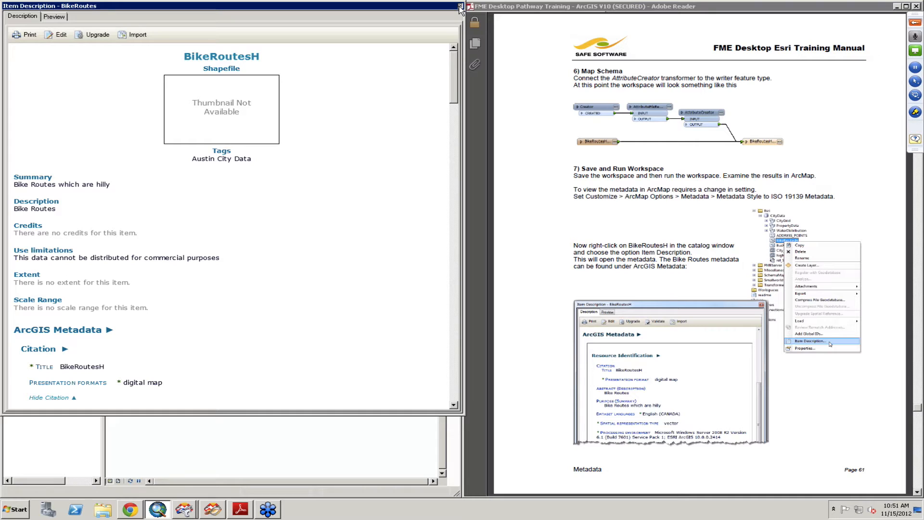
click(459, 6)
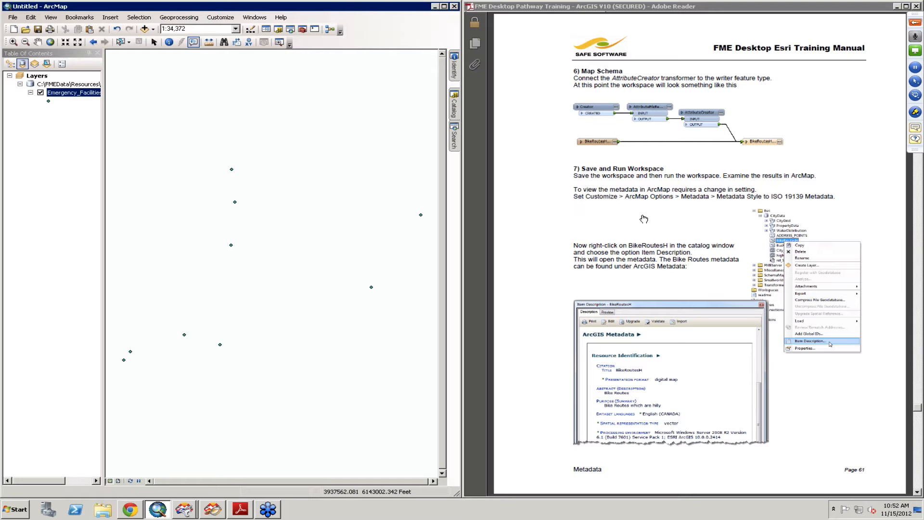
click(608, 220)
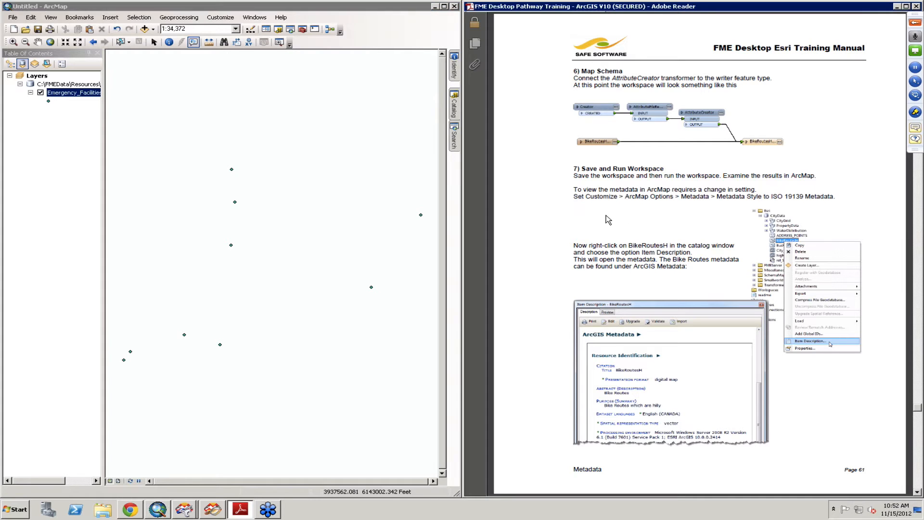
scroll(608, 220, down, 1)
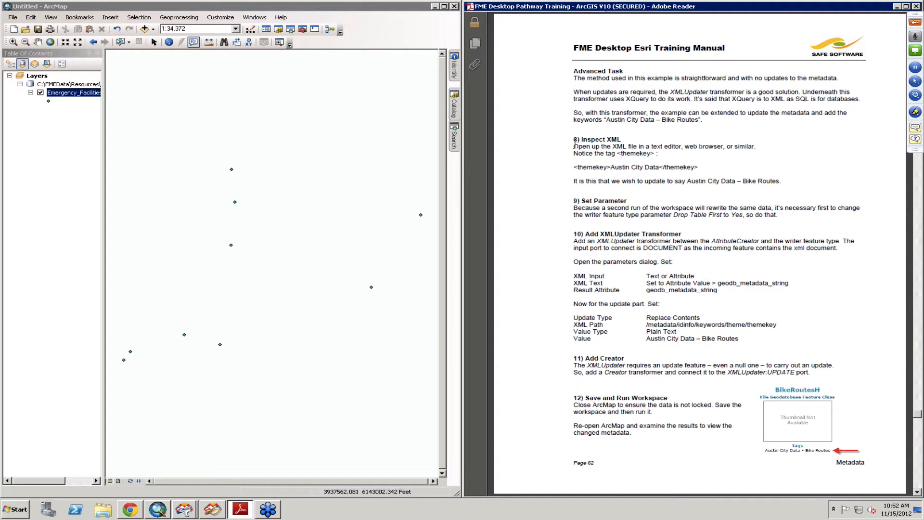
Step: Switch to Windows Explorer and browse to the folder C:\FMEData\Data\Transit\BikeRoutes
click(108, 514)
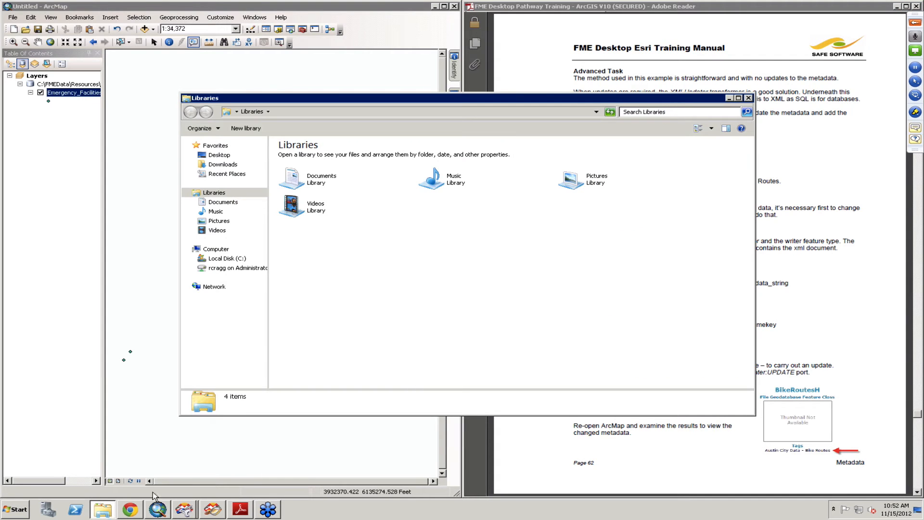
click(232, 260)
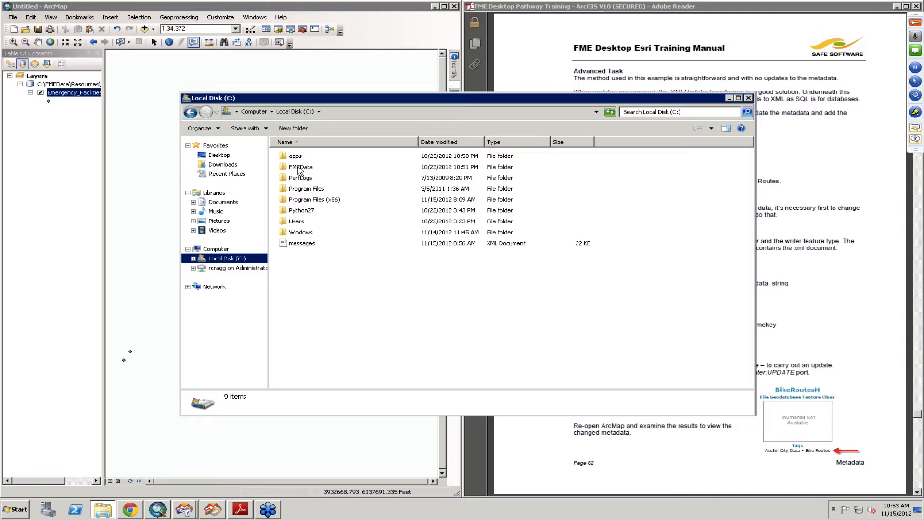
click(299, 169)
double_click(299, 169)
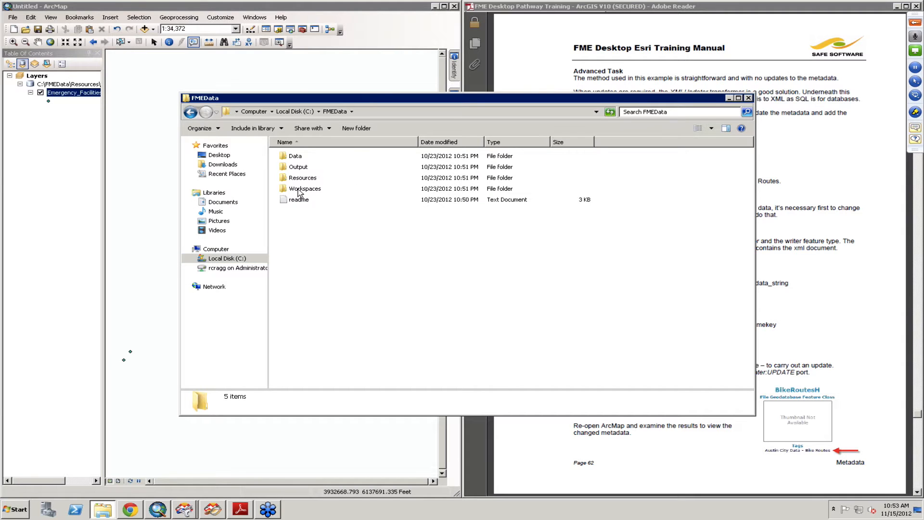
double_click(297, 157)
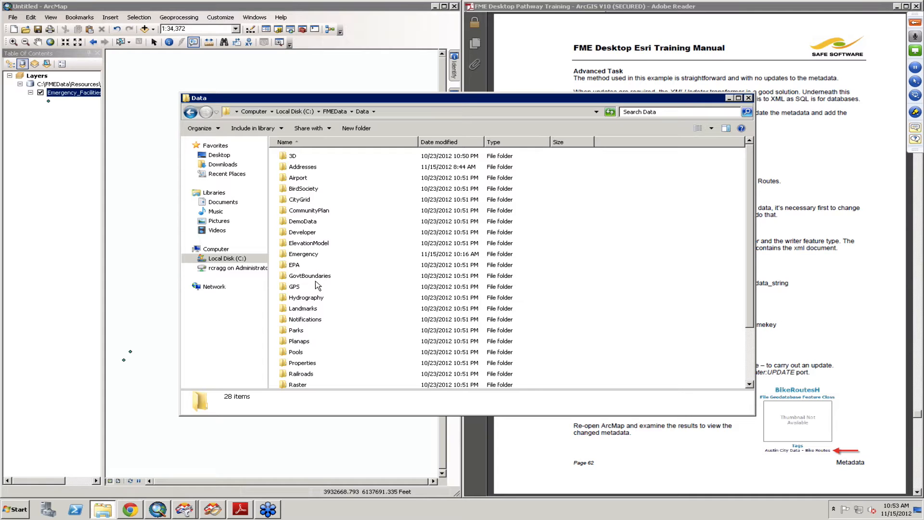
click(306, 364)
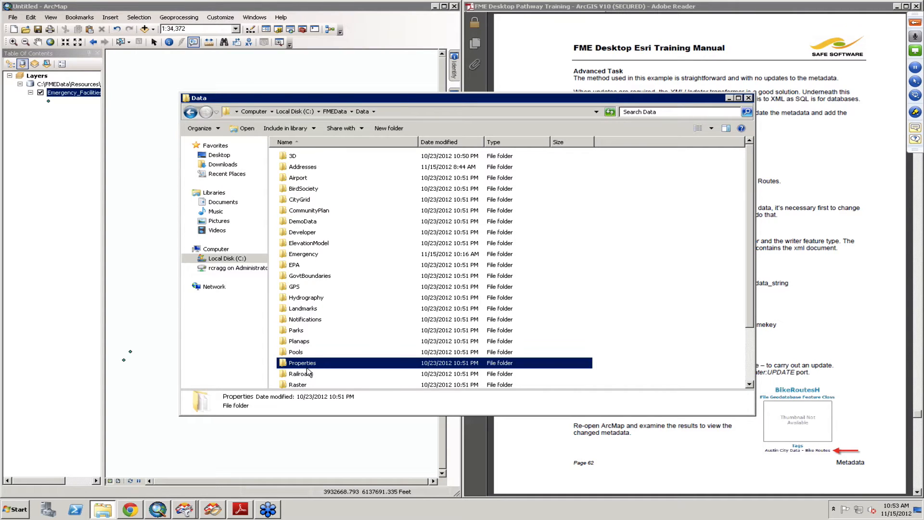
key(t)
key(Return)
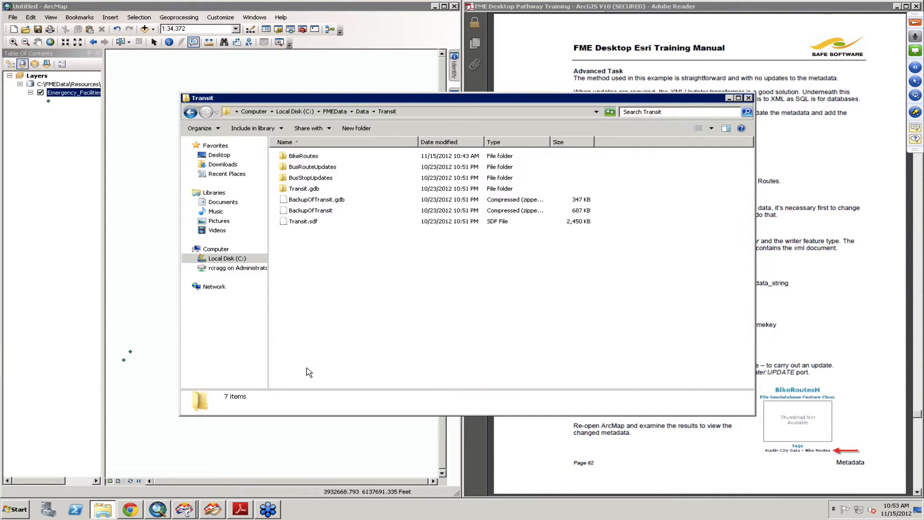
double_click(305, 158)
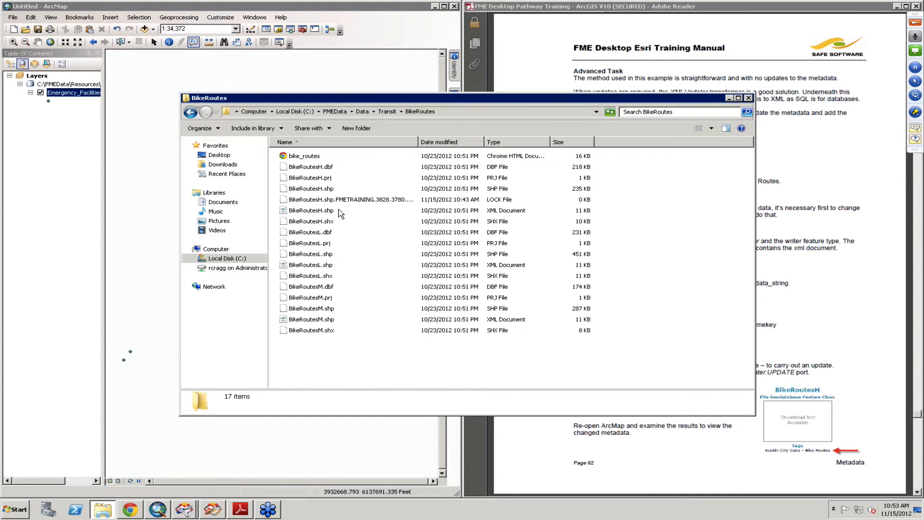
Step: Open the BikeRoutesH.shp XML document in Internet Explorer, dismiss the browser's notices and close the folder window
click(327, 212)
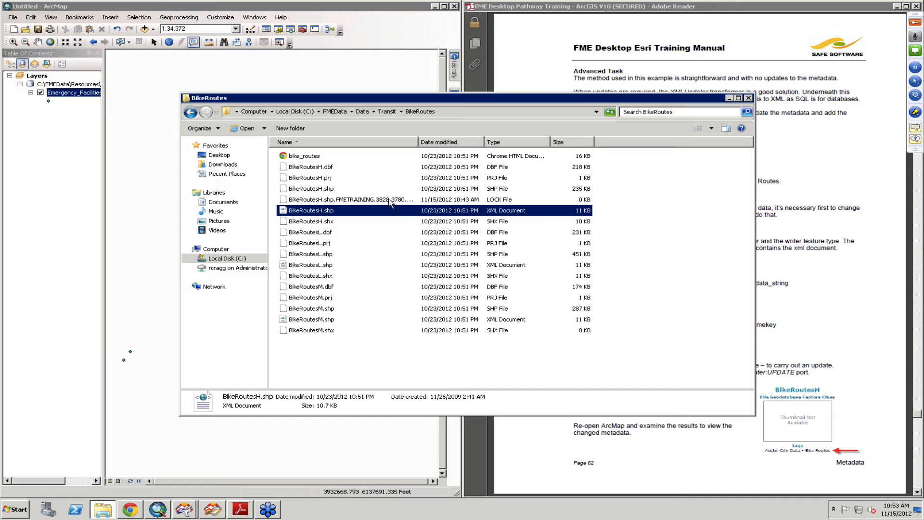
double_click(303, 212)
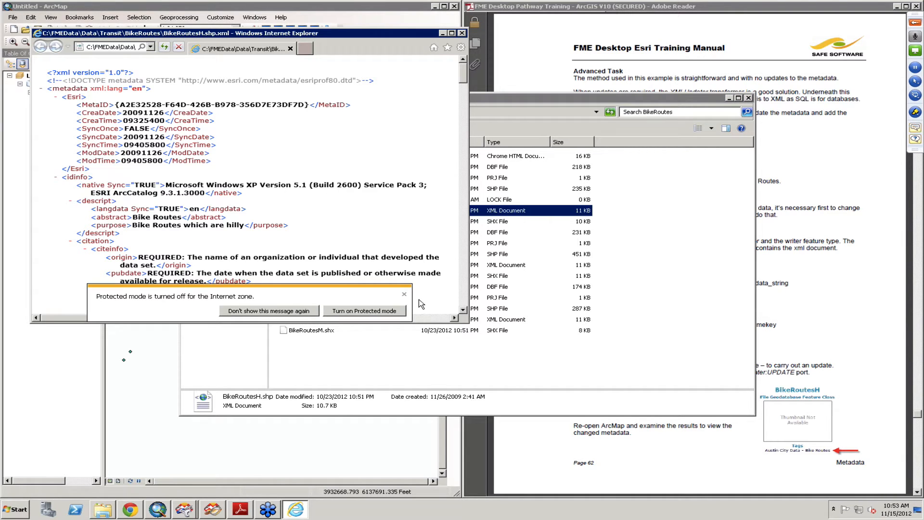
click(404, 295)
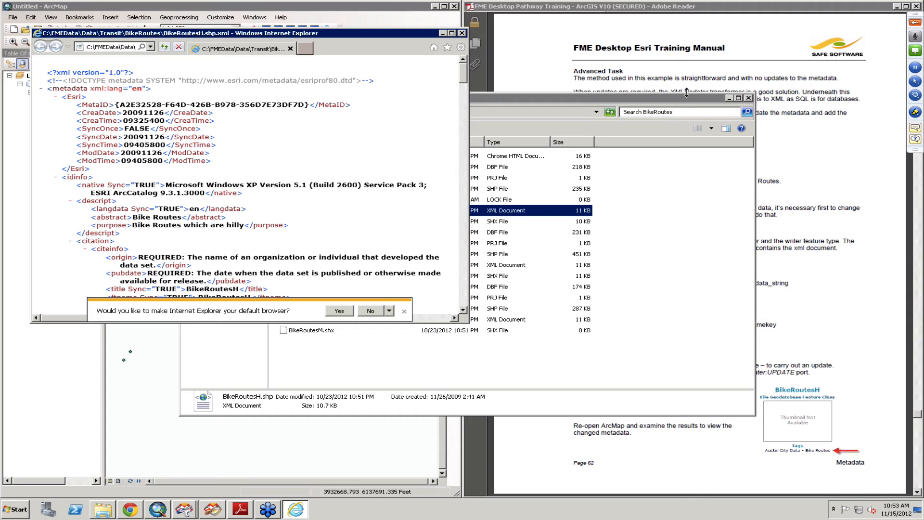
click(404, 312)
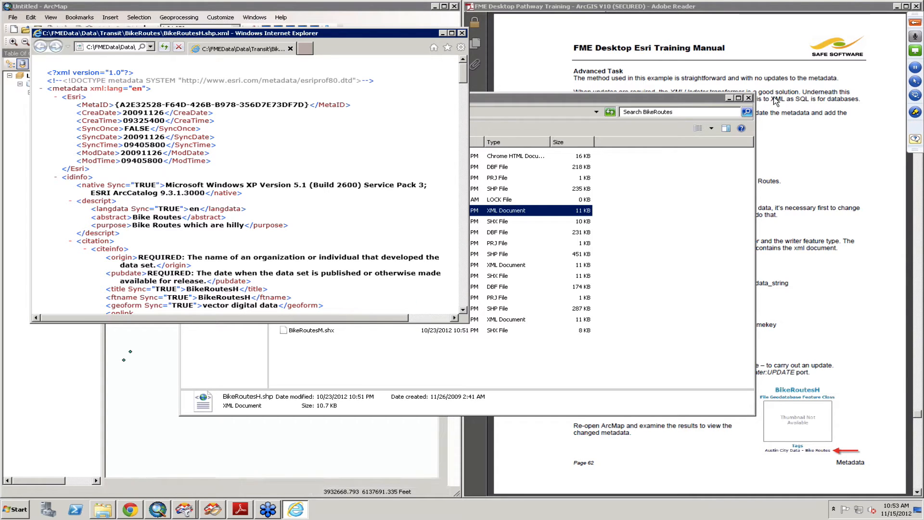
click(749, 97)
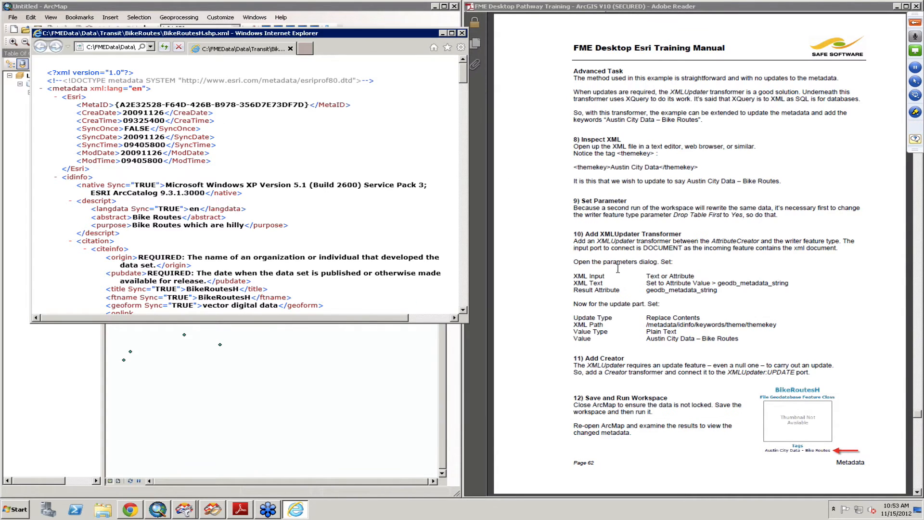
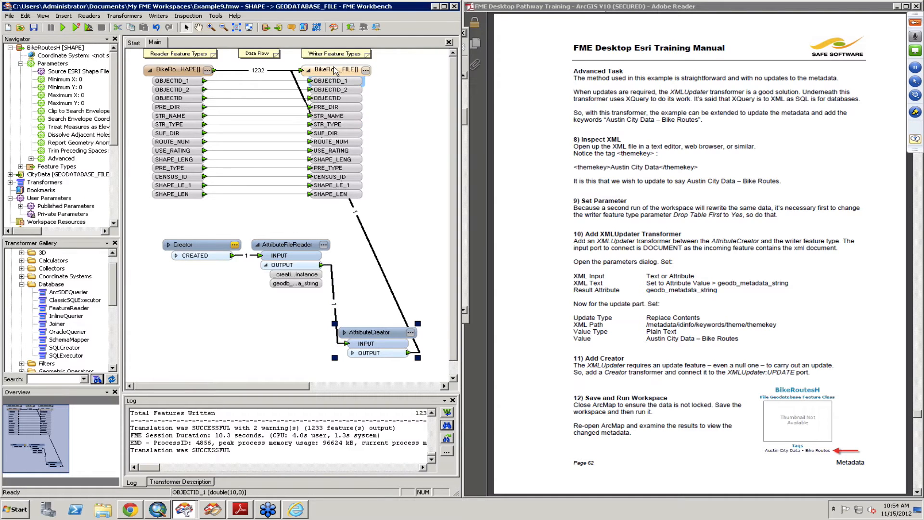
Step: Move the BikeRoutes writer feature type further from the reader and set its Drop Table First parameter to Yes
drag(350, 71, 406, 72)
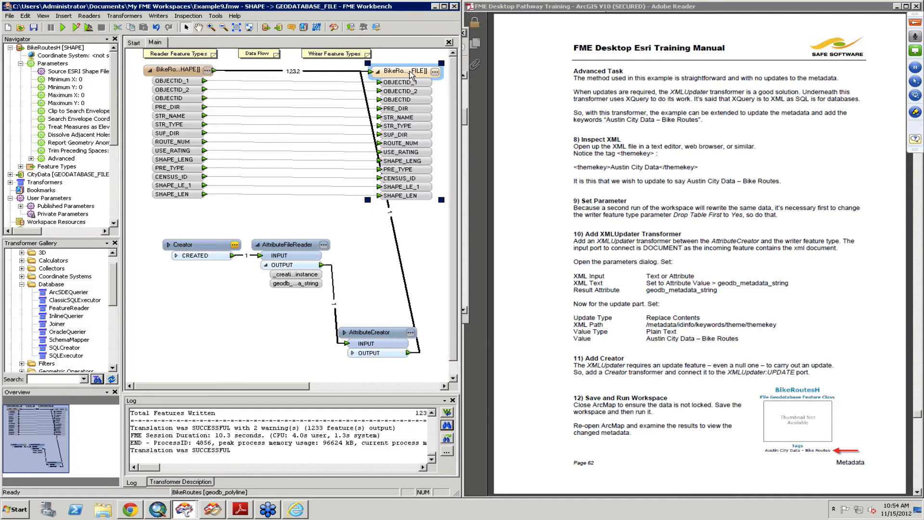
click(434, 72)
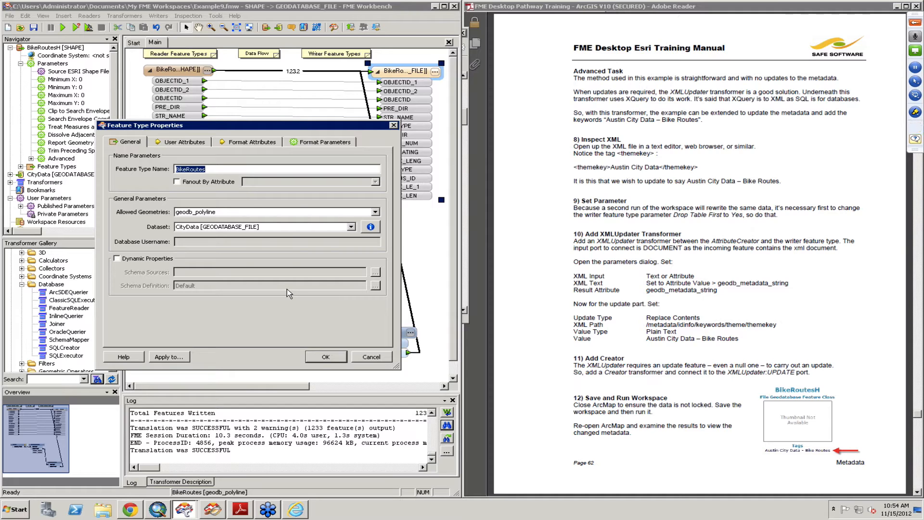
click(302, 144)
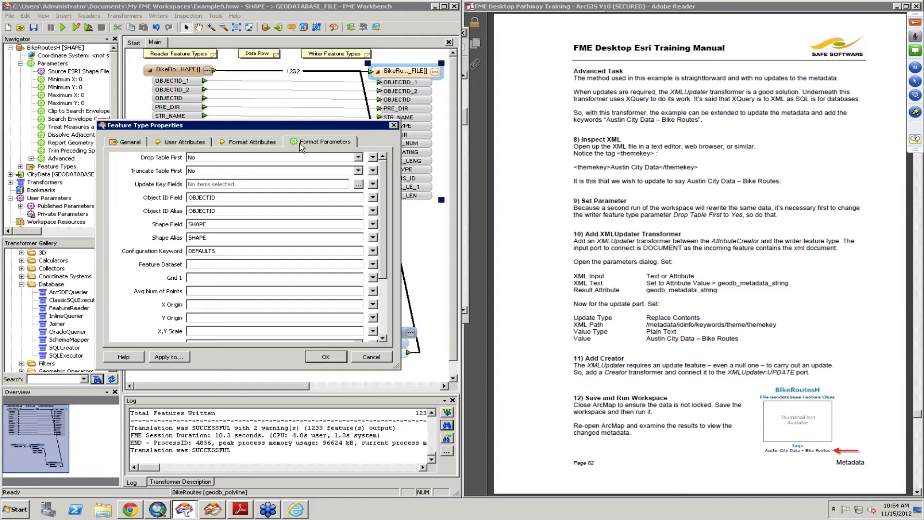
click(358, 158)
click(294, 167)
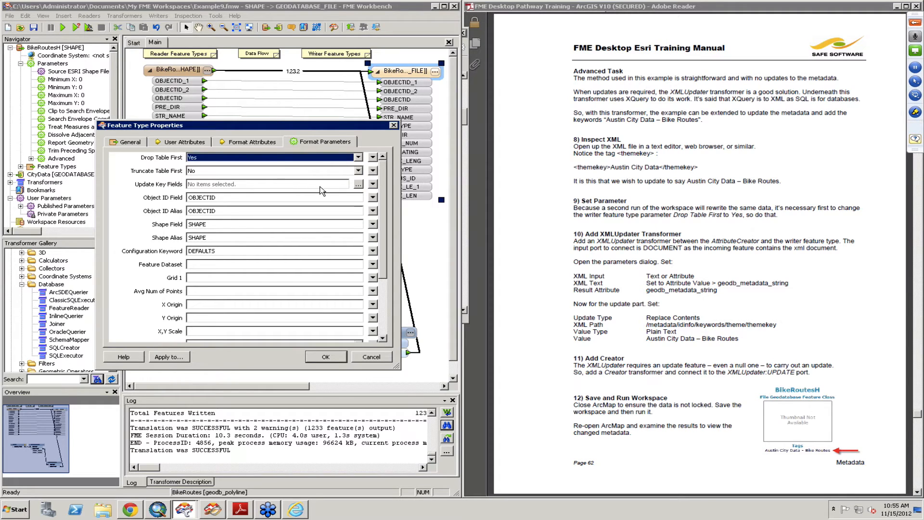
click(326, 356)
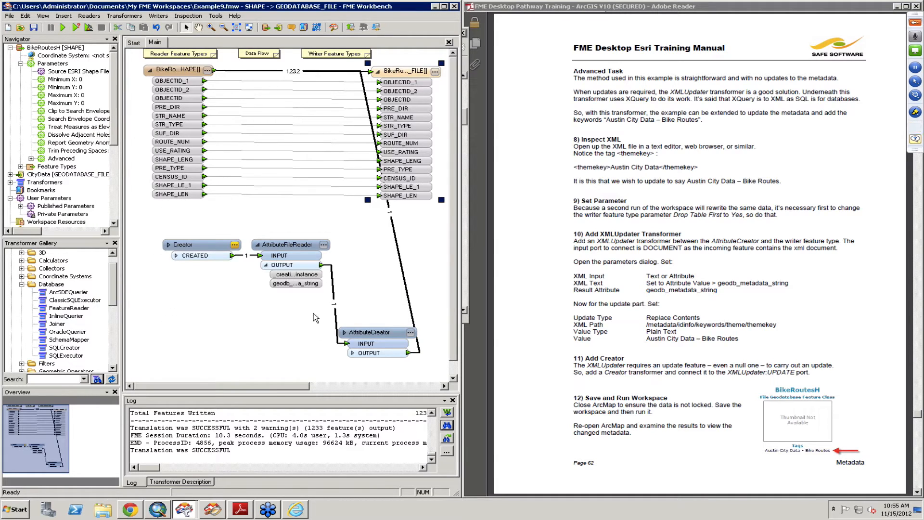
Step: Rearrange the Creator, AttributeFileReader and AttributeCreator transformers into a compact group below the reader feature type
click(193, 246)
drag(193, 246, 162, 246)
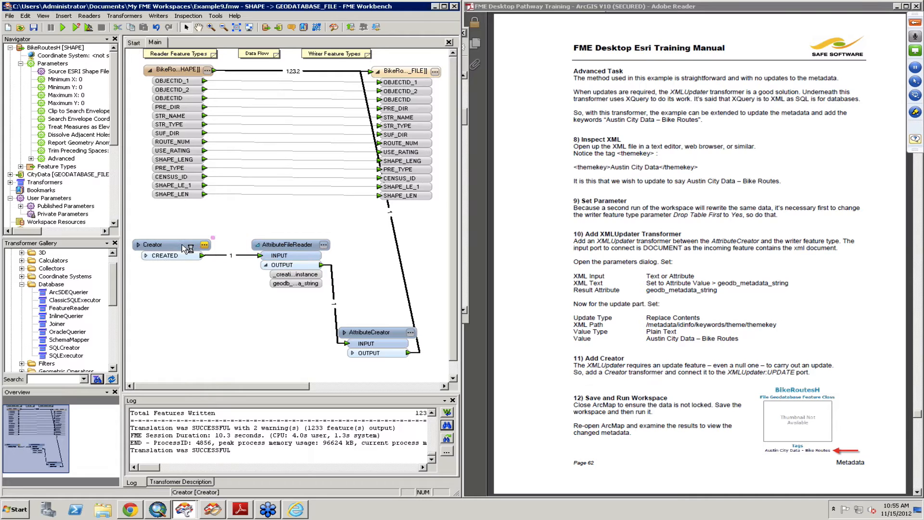
click(294, 247)
drag(285, 243, 259, 231)
drag(379, 337, 268, 291)
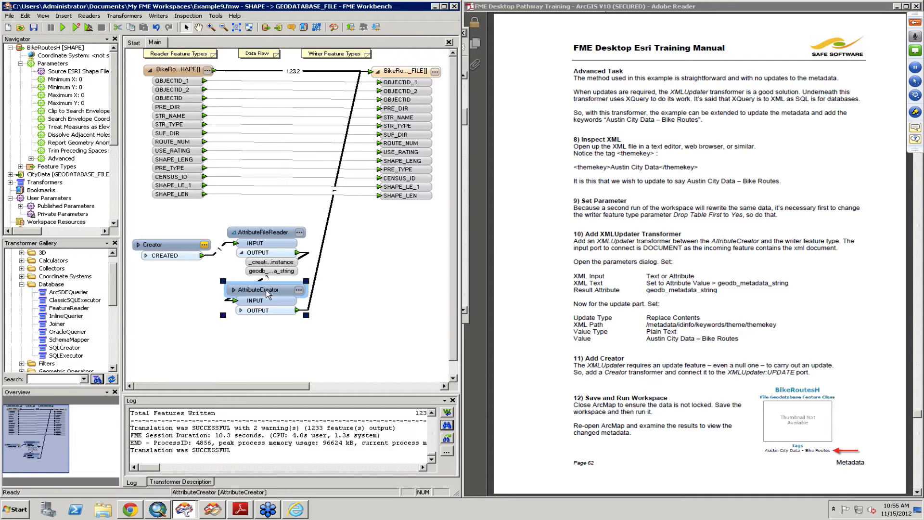
Step: Insert an XMLUpdater between AttributeCreator and the BikeRoutes writer through its DOCUMENT ports, and place it beside AttributeCreator
click(323, 248)
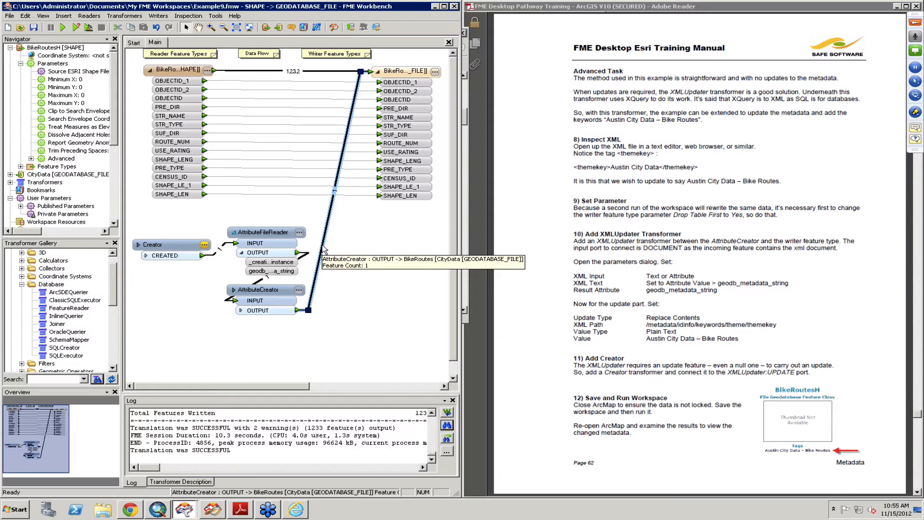
text(xml)
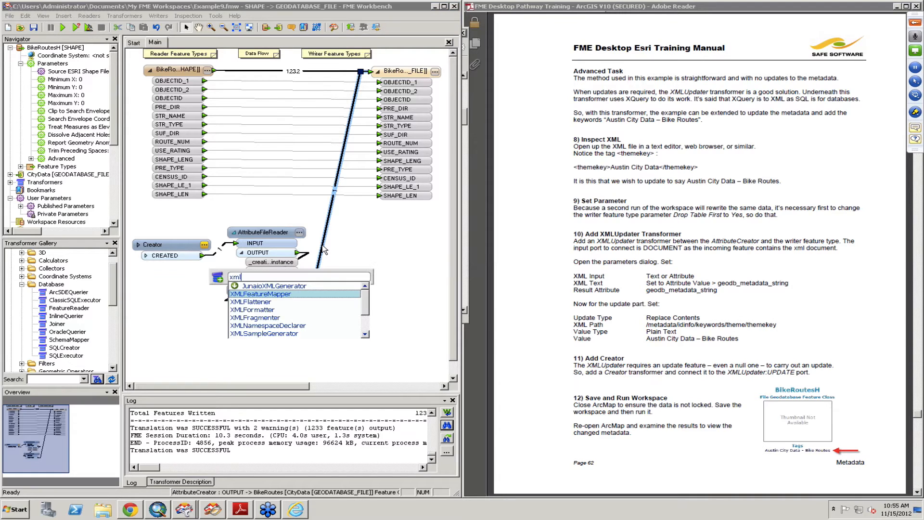
text(up)
key(Return)
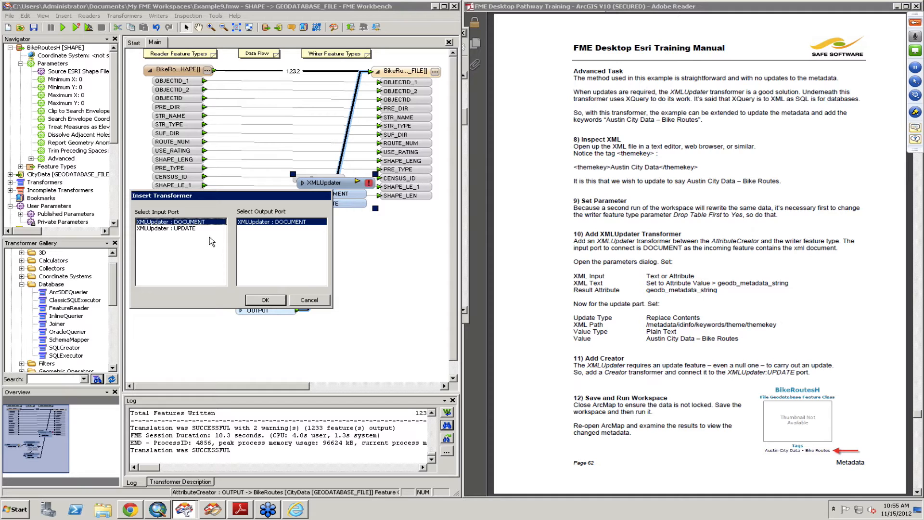
click(266, 300)
drag(342, 206, 371, 272)
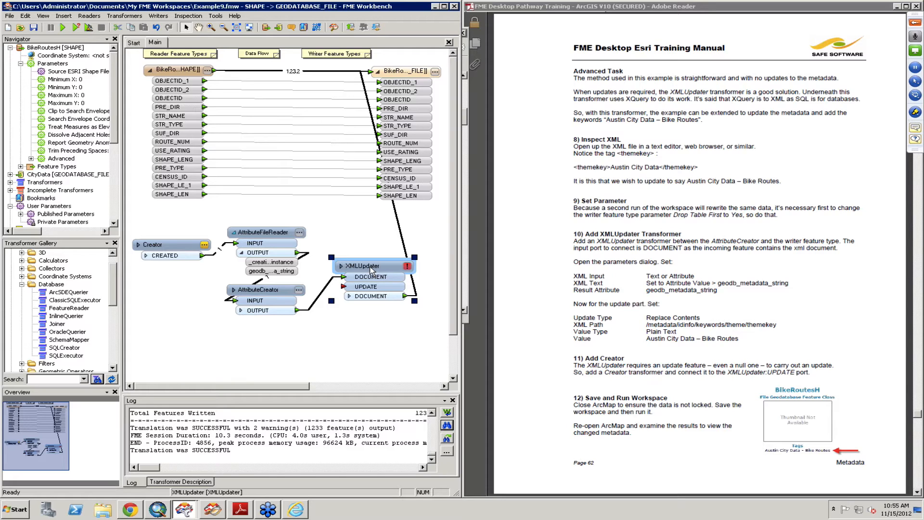
Step: In the XMLUpdater, set XML Input to Text or Attribute, and both XML Text and Result Attribute to geodb_metadata_string
click(408, 267)
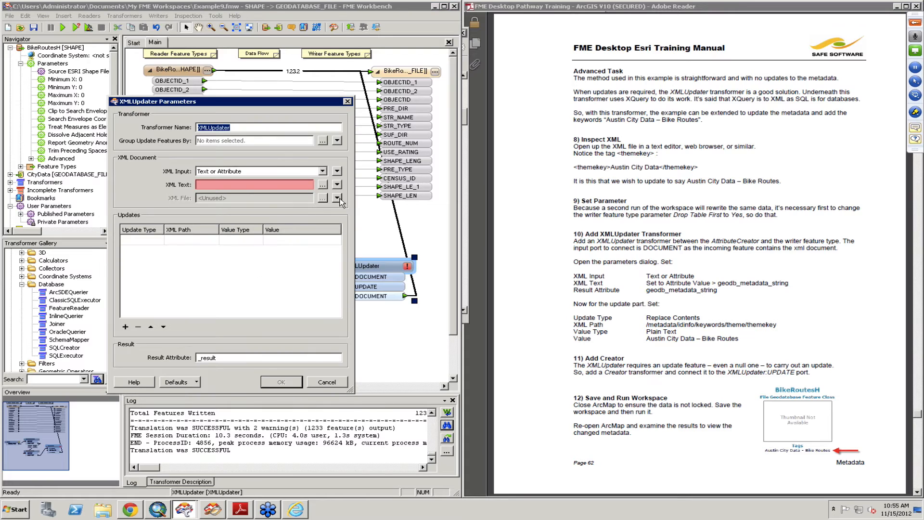
click(231, 172)
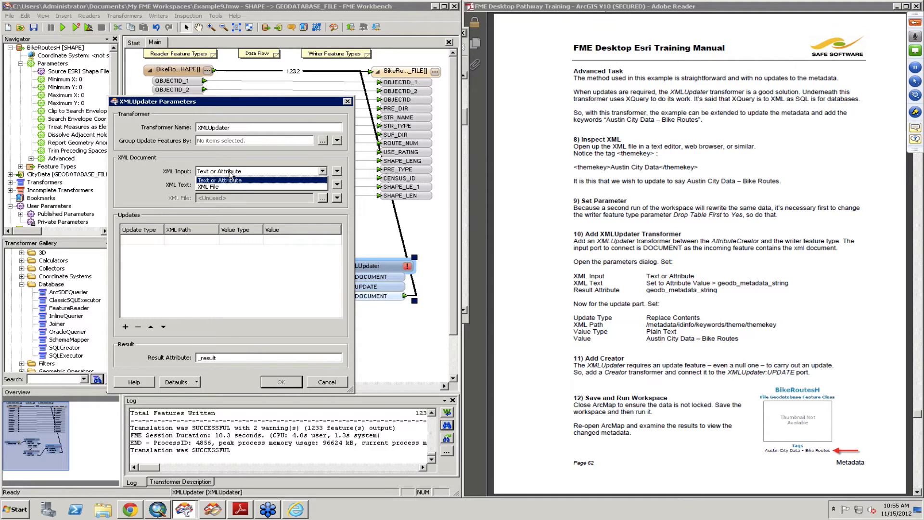
click(232, 181)
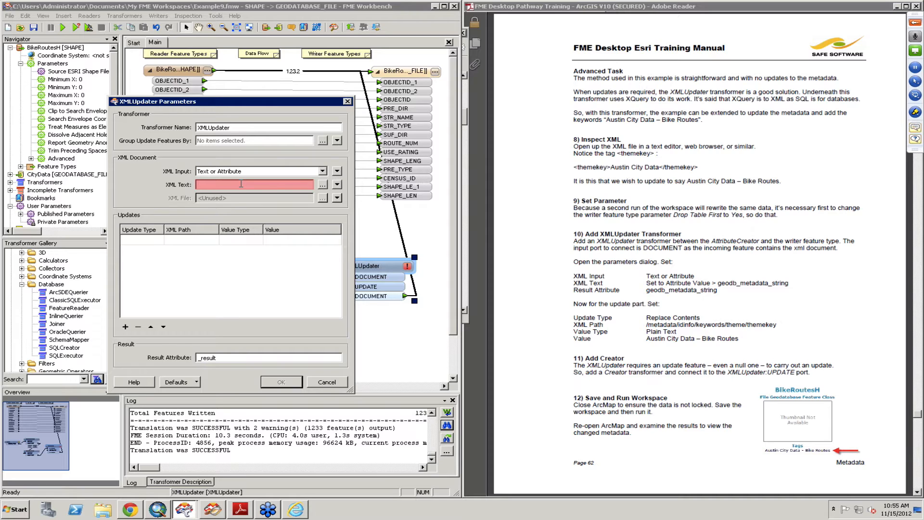
click(337, 185)
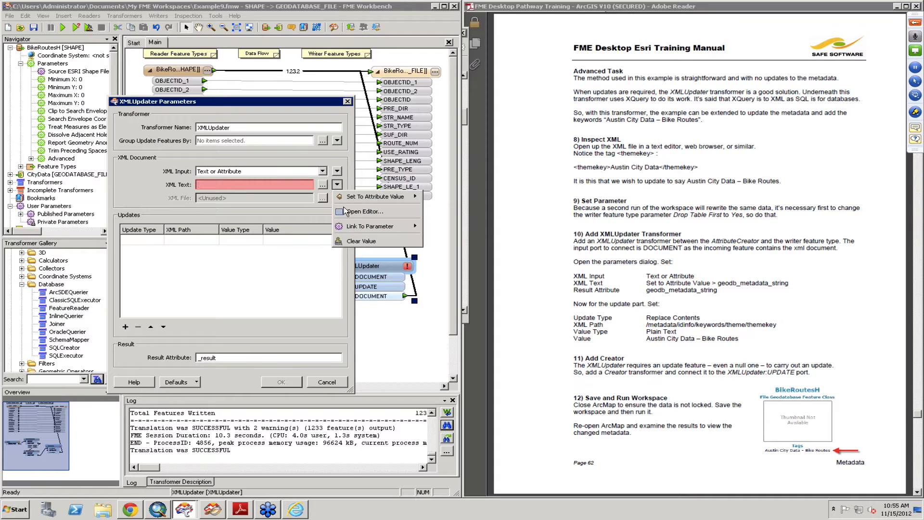
mouse_move(348, 197)
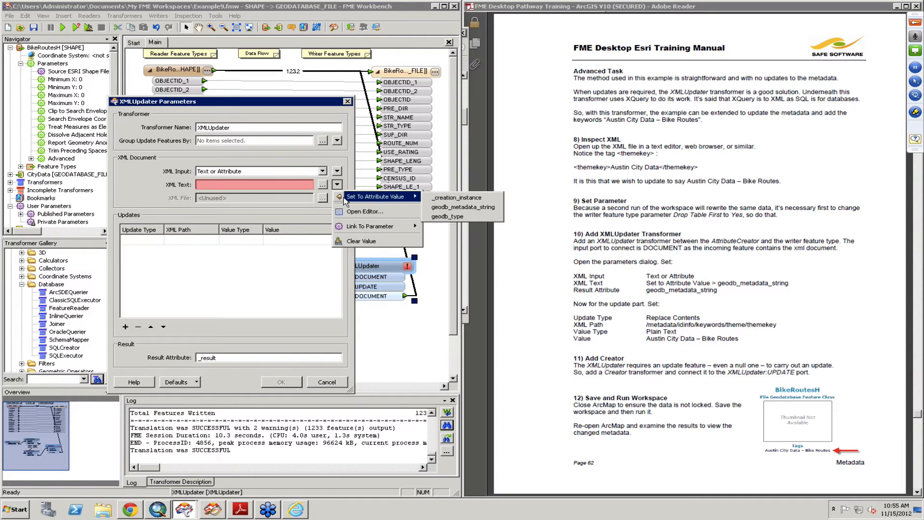
click(487, 207)
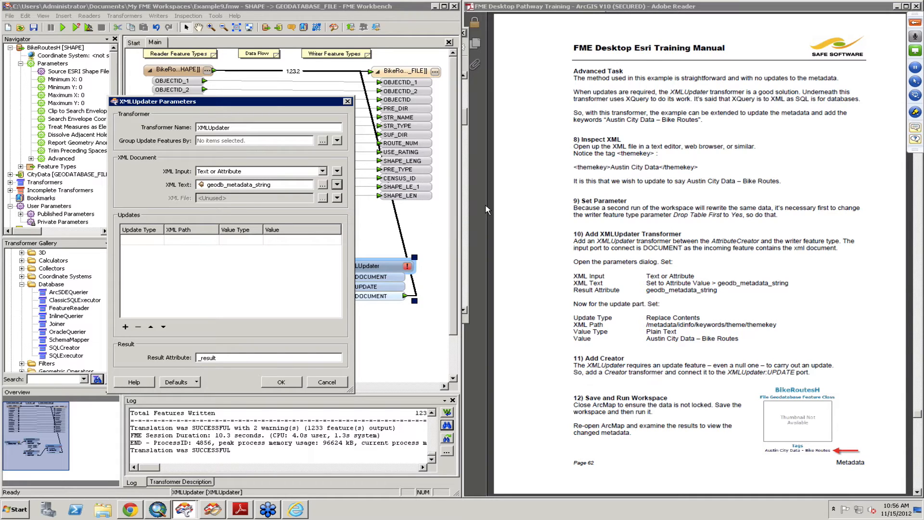
double_click(224, 357)
text(geodb_metadata_string)
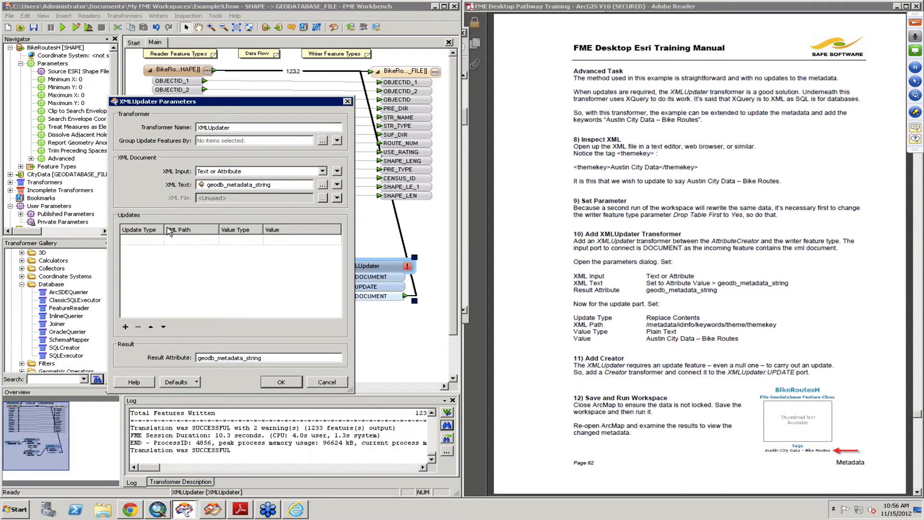
Step: Add an update to the XMLUpdater with the update type Replace contents
click(146, 241)
click(146, 241)
click(158, 240)
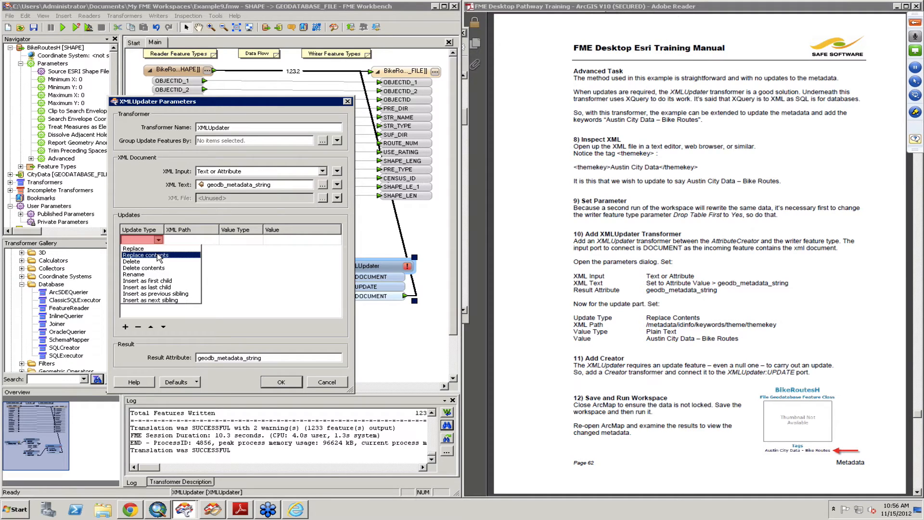
click(158, 255)
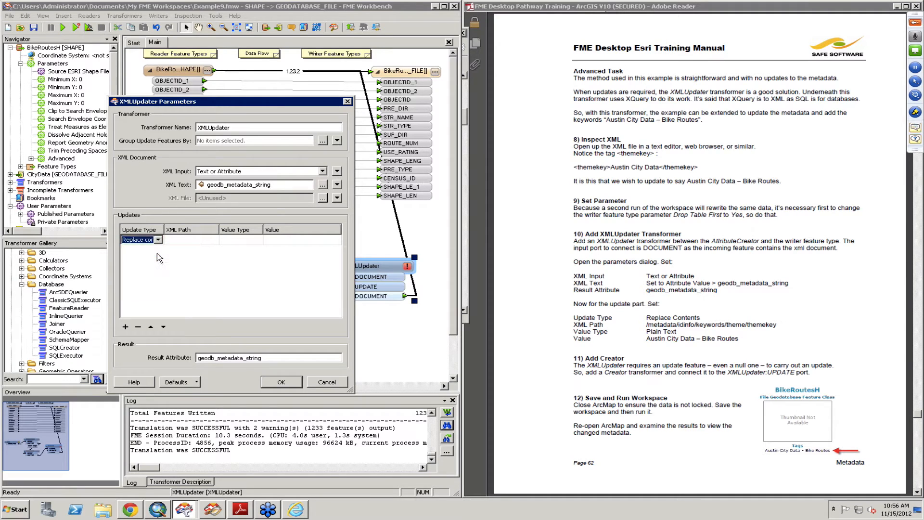
Step: Set the update's XML Path to /metadata/idinfo/keywords/theme/themekey
click(184, 243)
click(183, 243)
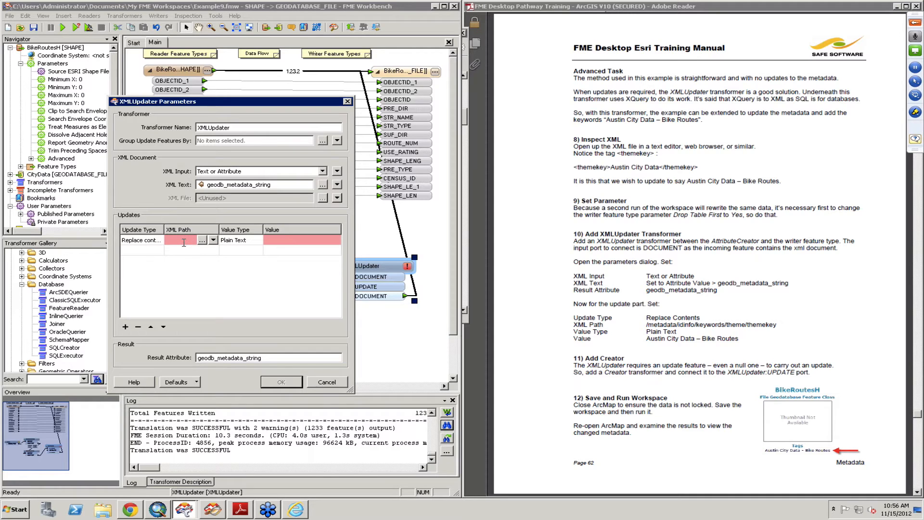
click(202, 240)
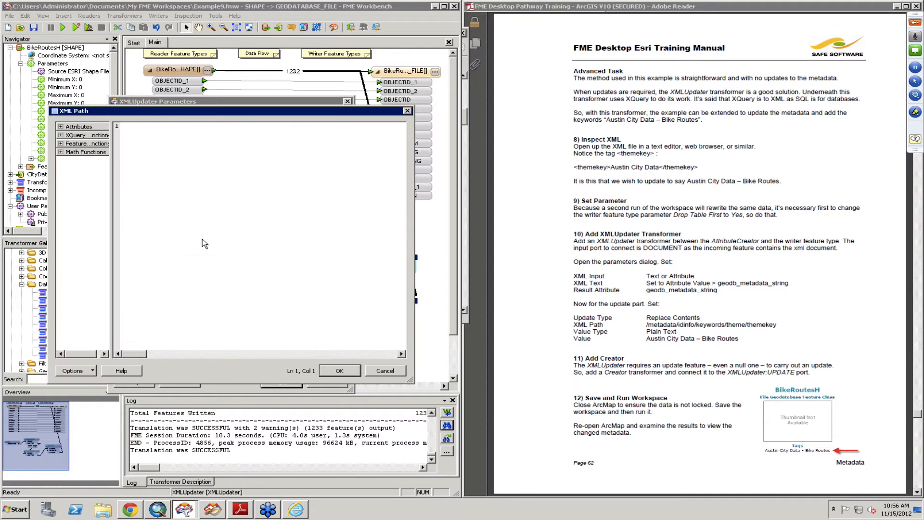
text(/metadata/idinfo/keywords)
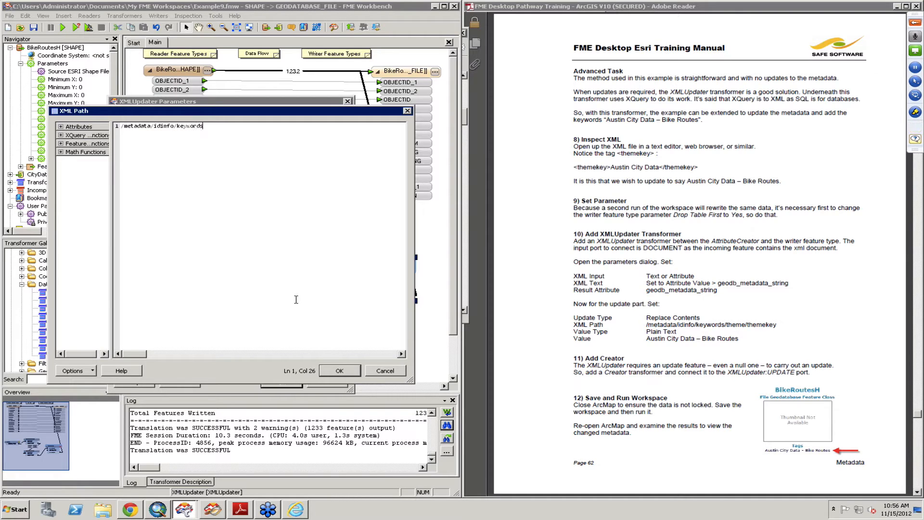
text(/theme/themekey)
click(348, 370)
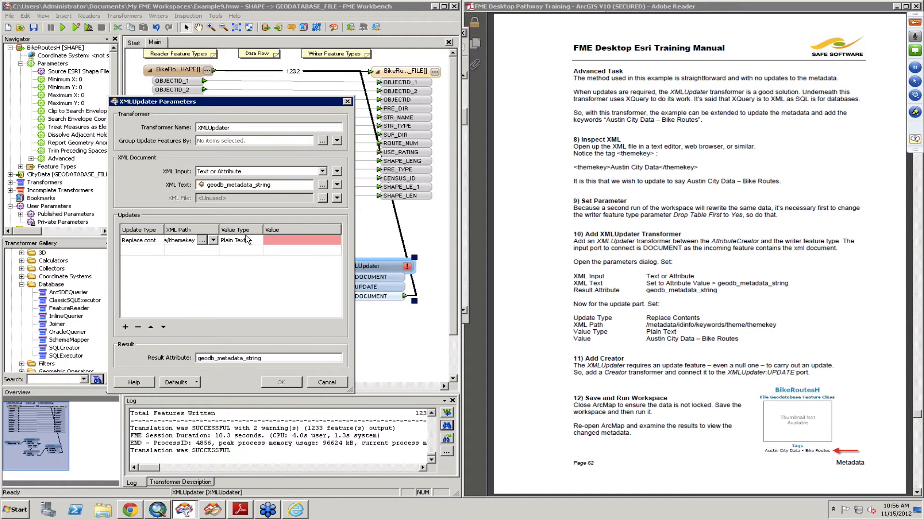
Step: Enter "Austin City Data - Bike Routes" as the update's value and accept the XMLUpdater parameters
click(276, 241)
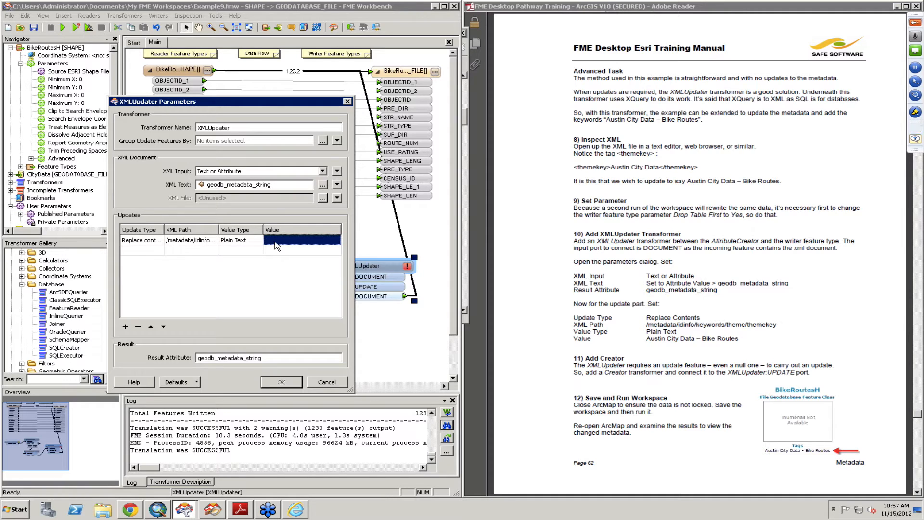
click(275, 242)
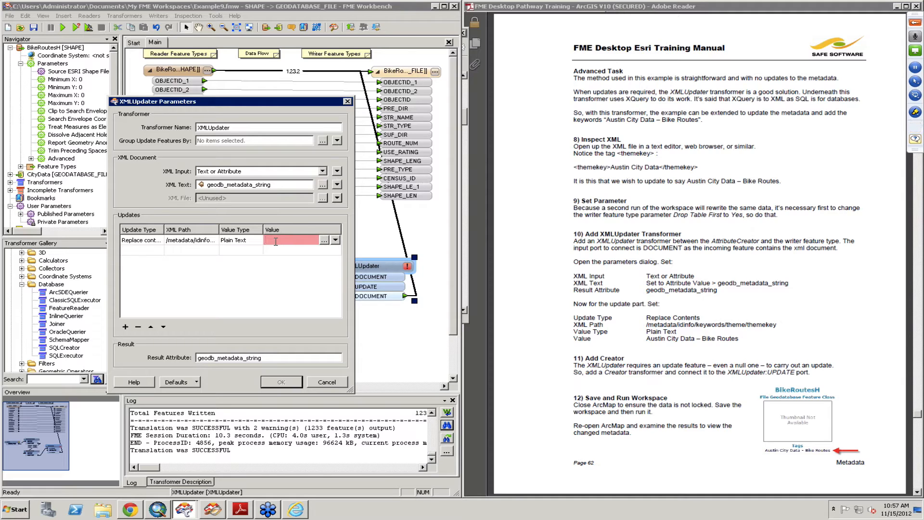
text(Austin)
text( City Da)
text(ta - Bike Route)
text(s)
click(282, 381)
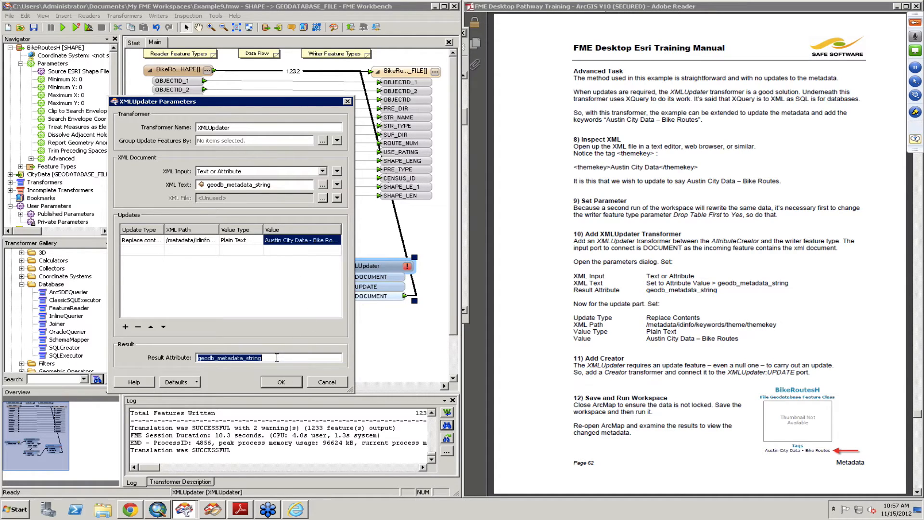
click(282, 383)
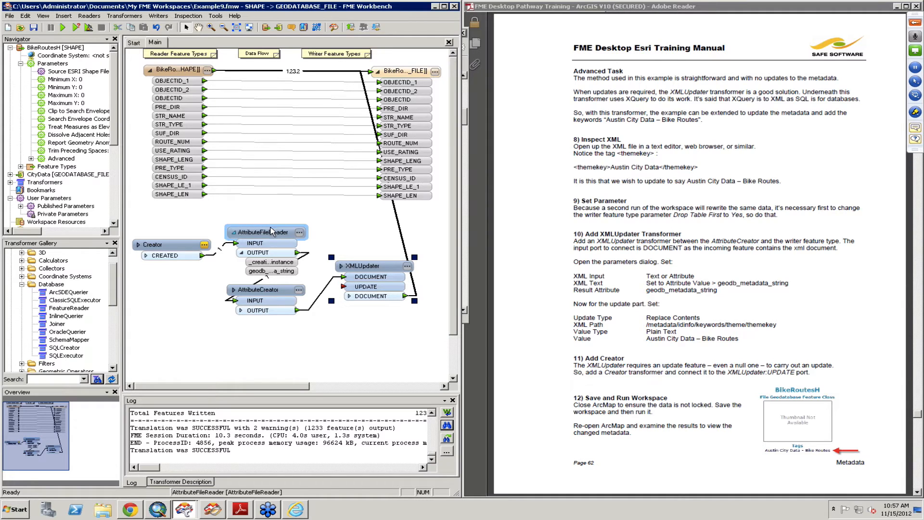
Step: Add a second Creator below AttributeCreator, connect it to the XMLUpdater's UPDATE port, and save the workspace
click(304, 343)
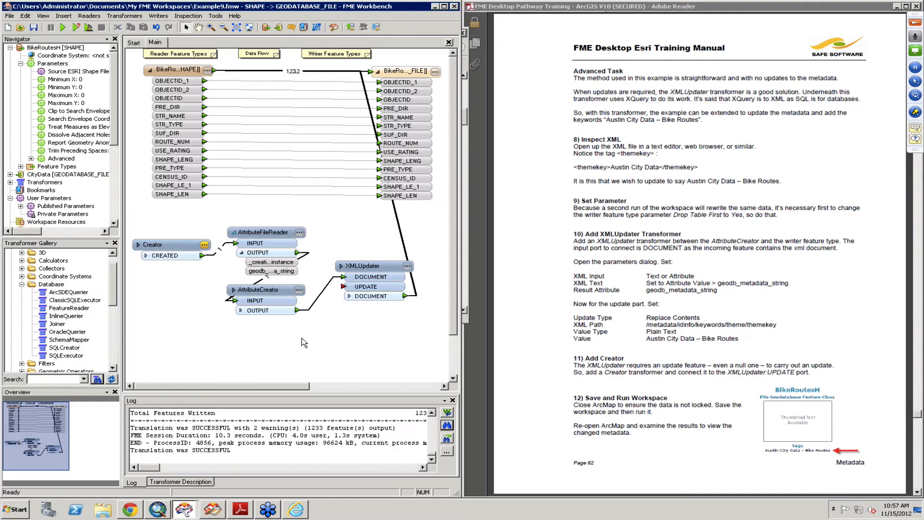
text(creator)
key(Return)
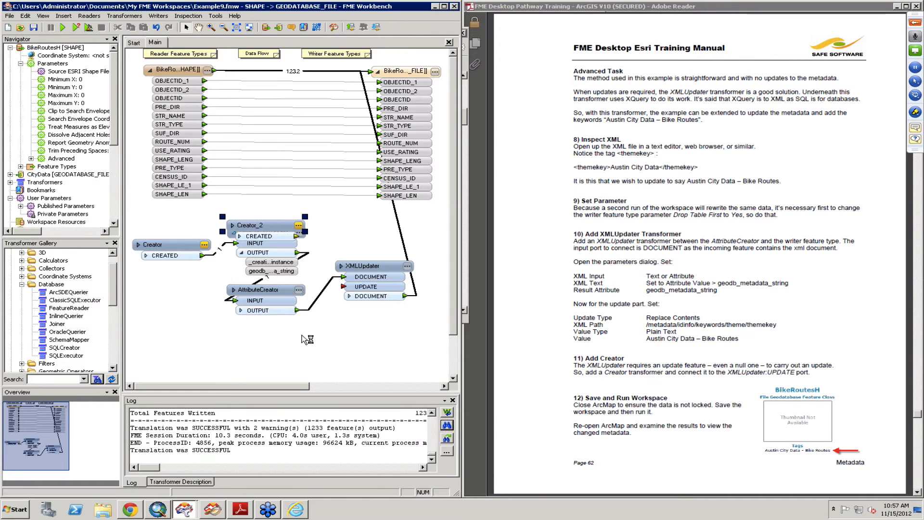
drag(262, 230, 287, 342)
click(321, 348)
click(342, 287)
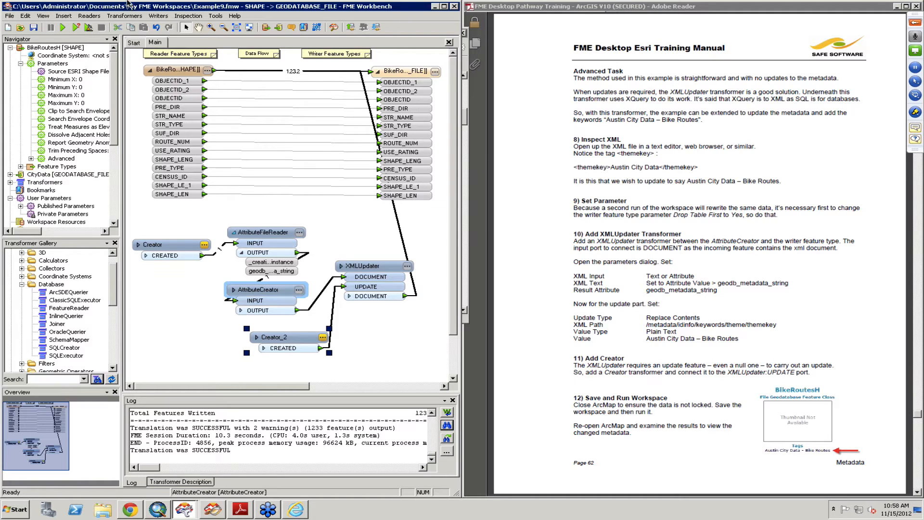
click(33, 30)
Step: Switch to ArcMap, then collapse and refresh the Esri folder under C:\FMEData\Resources in the catalog
click(158, 510)
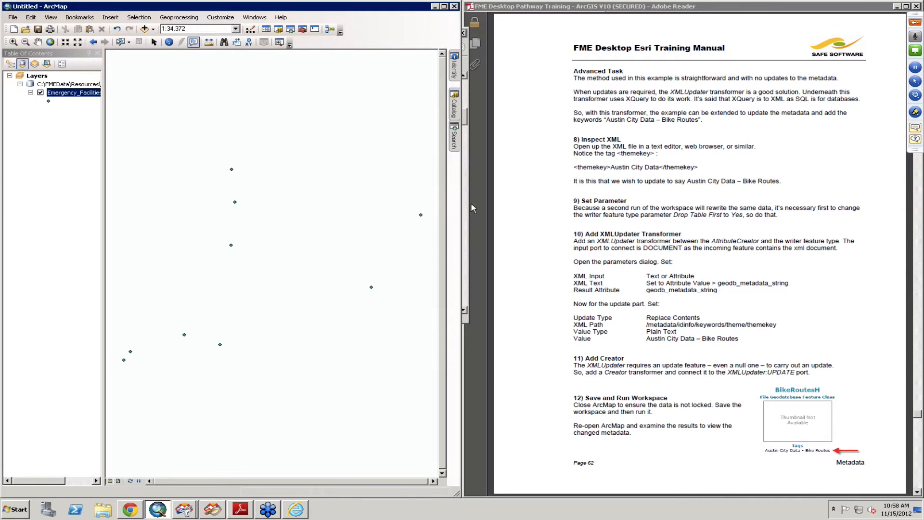
click(455, 108)
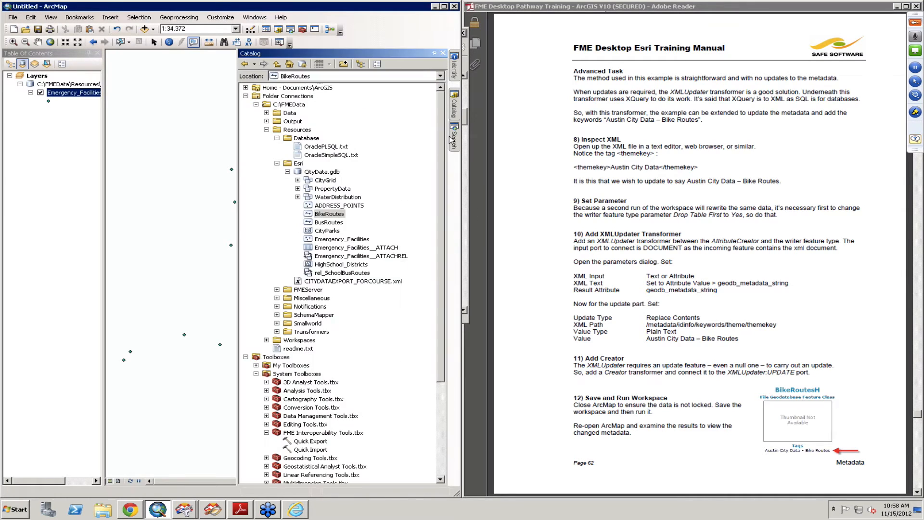
click(277, 164)
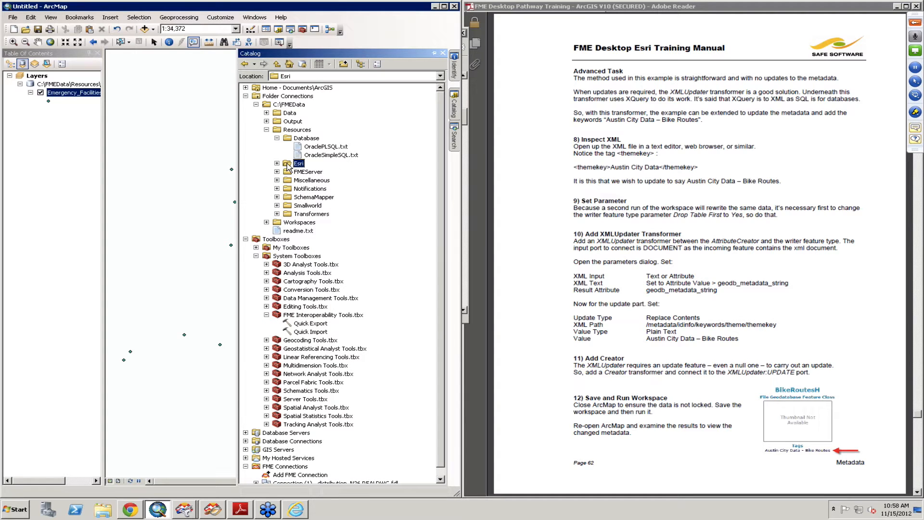
right_click(288, 165)
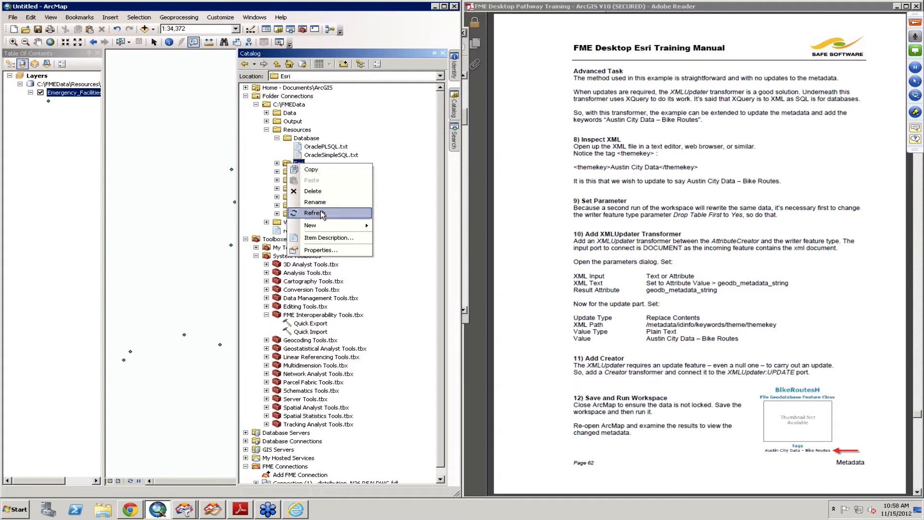
click(318, 213)
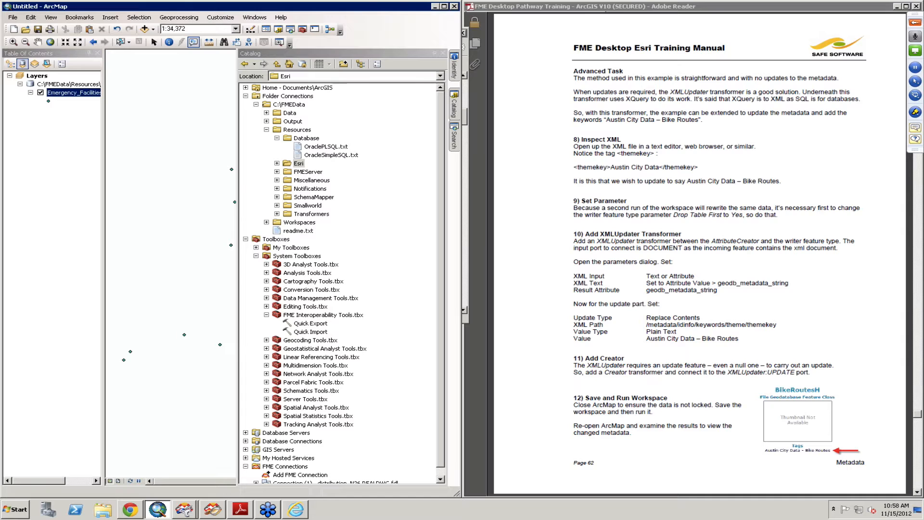
key(alt)
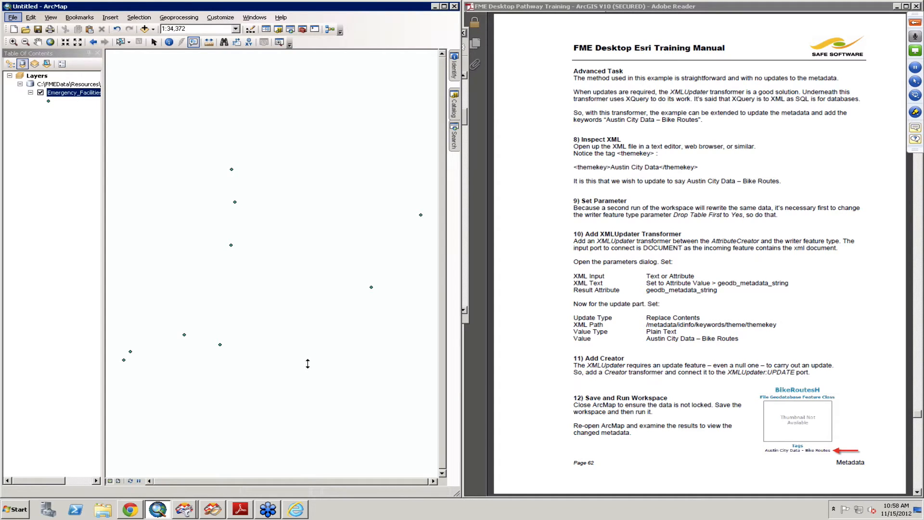
key(Right)
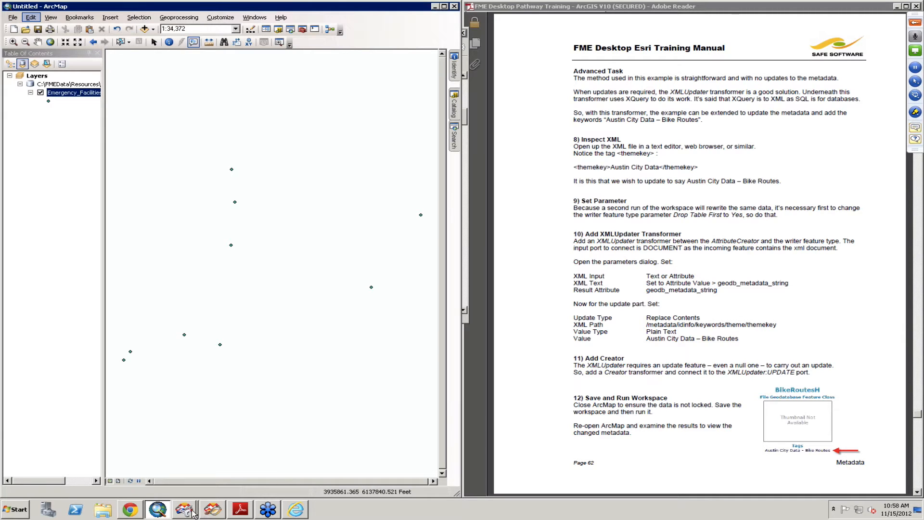
Step: Switch back to FME Workbench and run the Example9 workspace
mouse_move(190, 514)
click(193, 478)
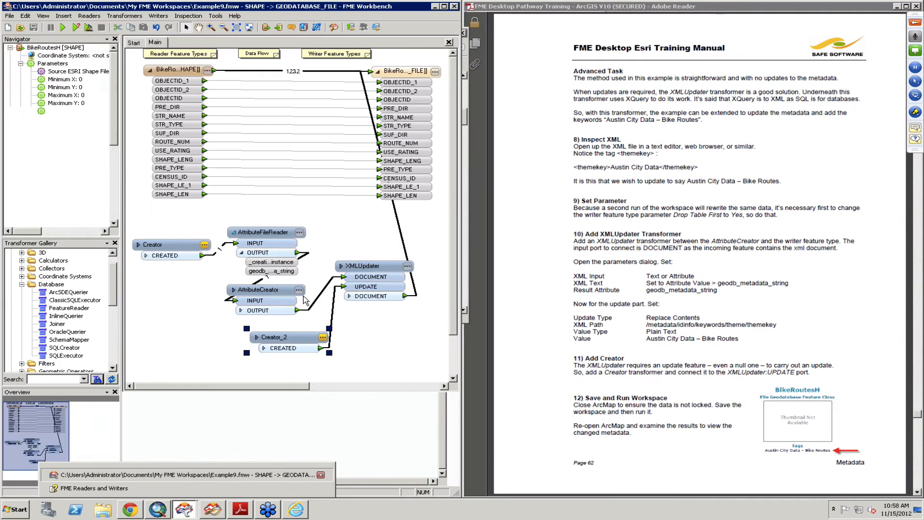
click(64, 29)
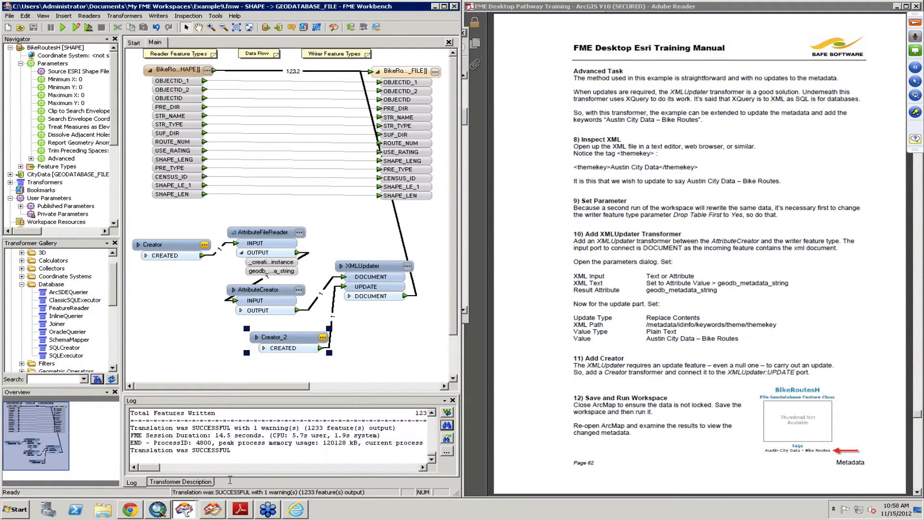
Step: Switch to ArcMap and check the tags in the item description of BikeRoutes in CityData.gdb
click(159, 510)
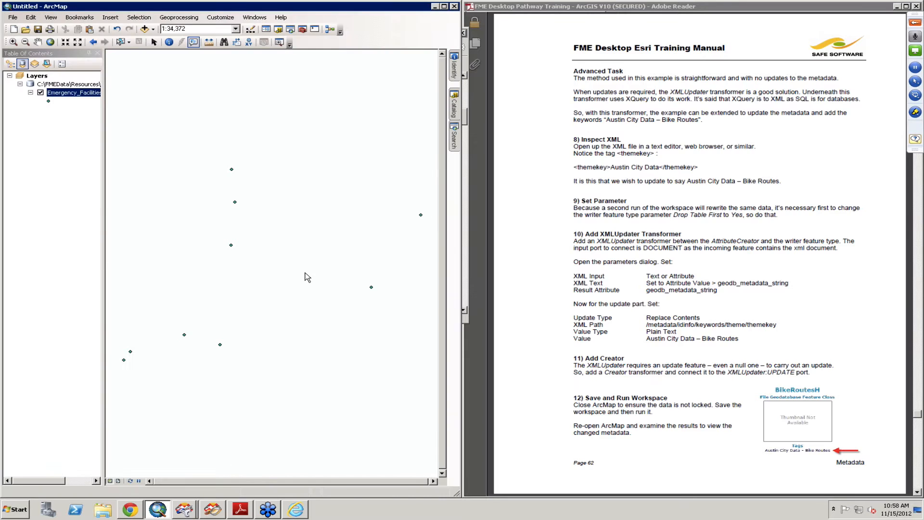
mouse_move(457, 103)
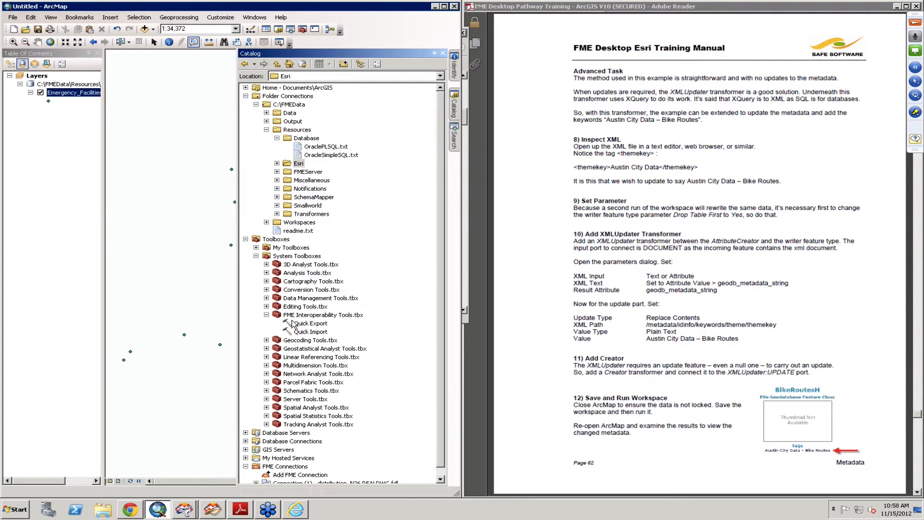
click(276, 163)
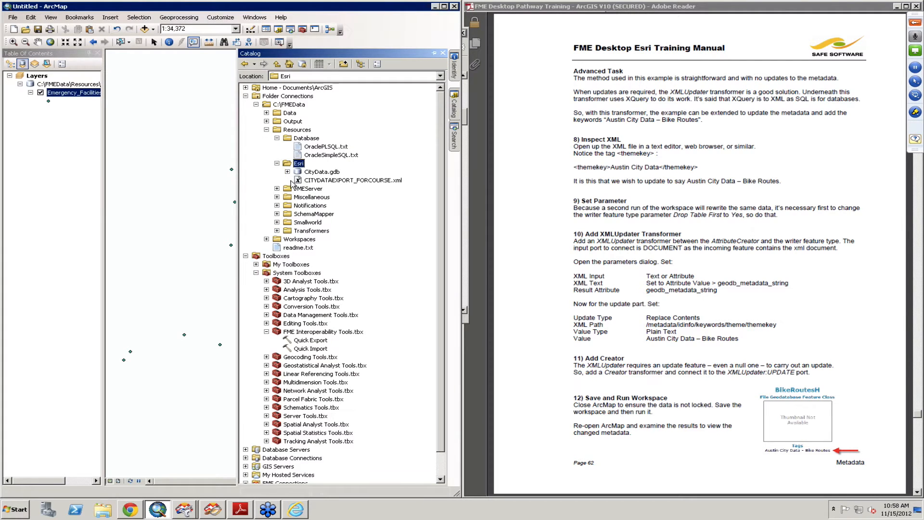
click(288, 172)
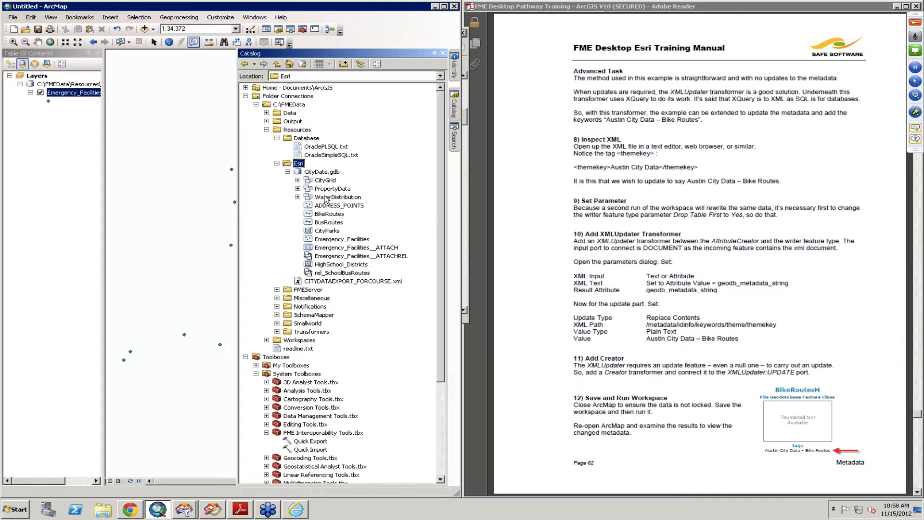
click(323, 214)
right_click(322, 214)
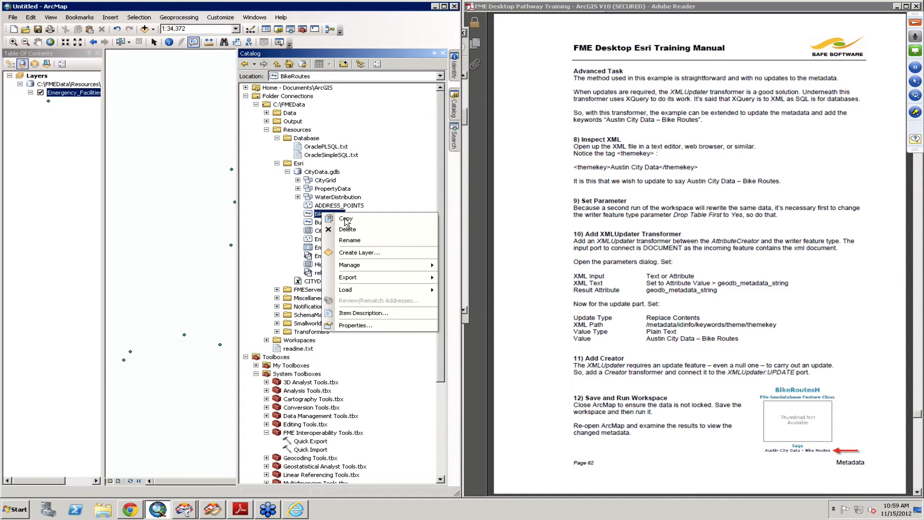
click(374, 314)
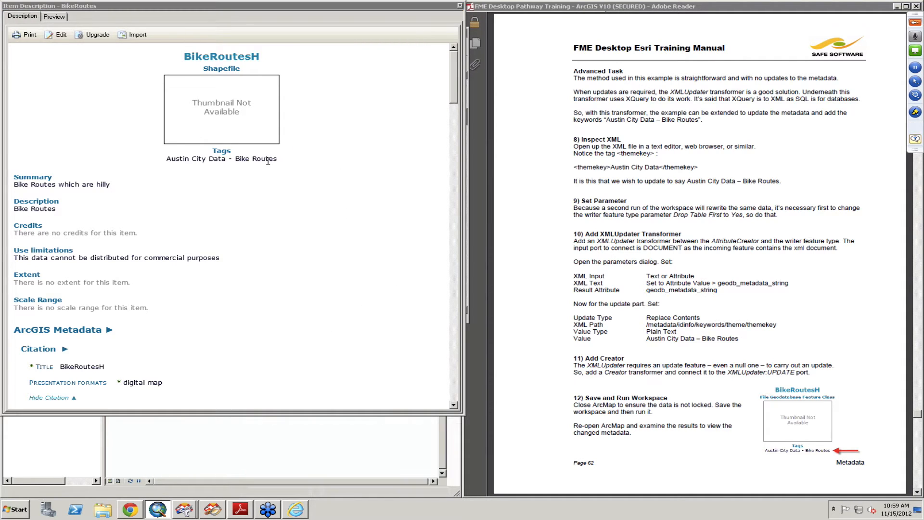
click(460, 6)
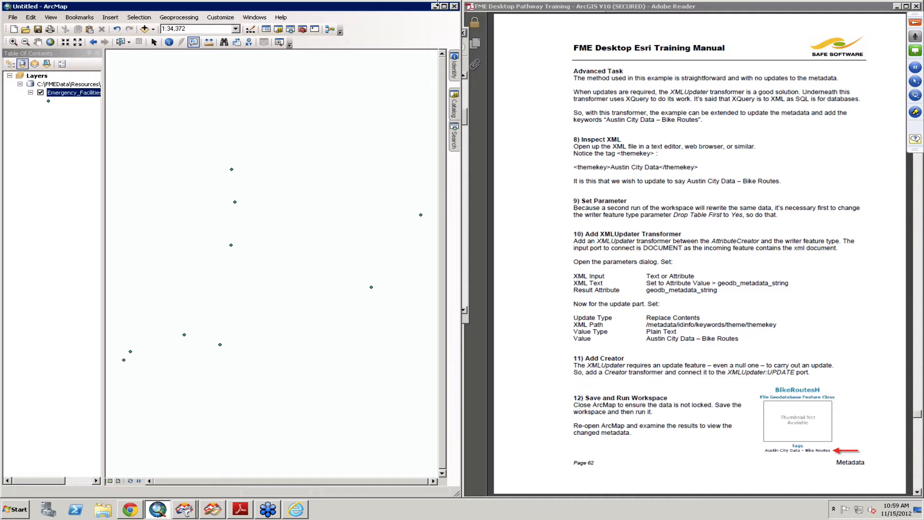
Step: Minimize ArcMap and advance the training manual in Adobe Reader to page 63, Integrating FME and ArcGIS
click(435, 7)
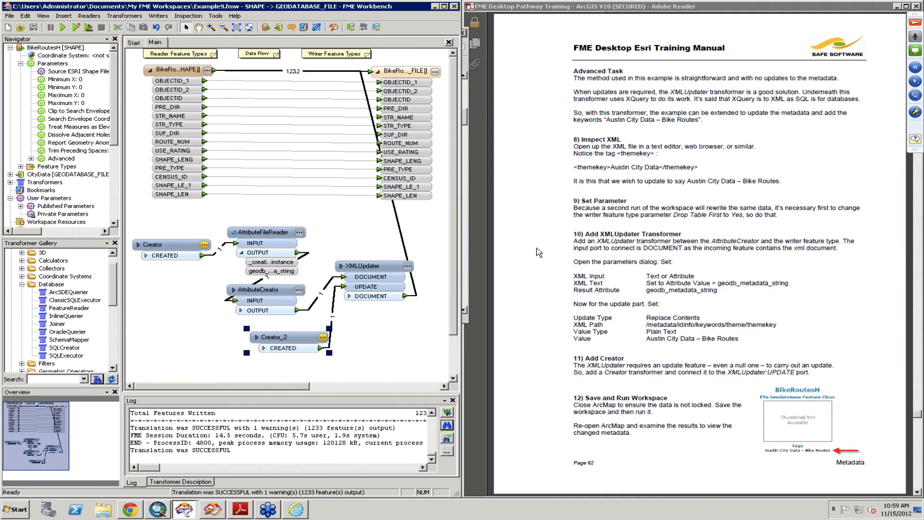
click(615, 341)
scroll(614, 341, down, 2)
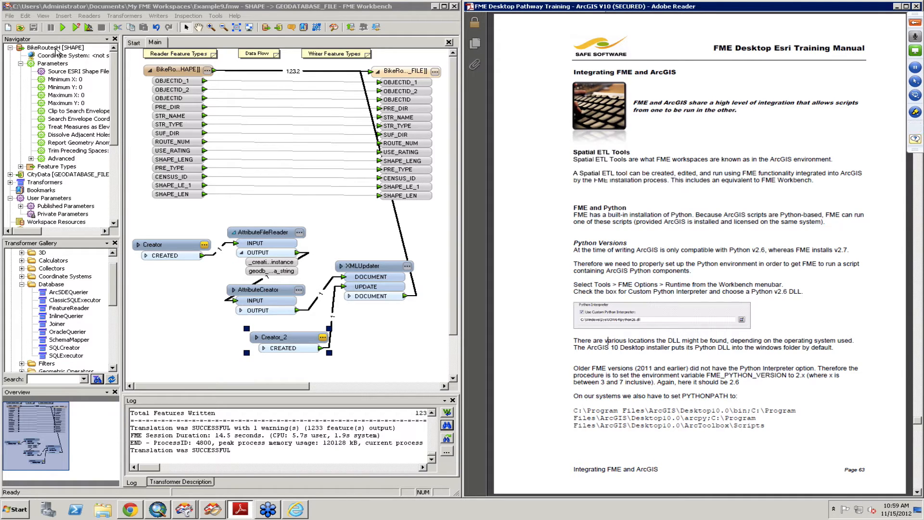
Step: In FME Workbench, change the source Esri Shape file name to BikeRoutes*.shp so the reader uses a wildcard
click(67, 74)
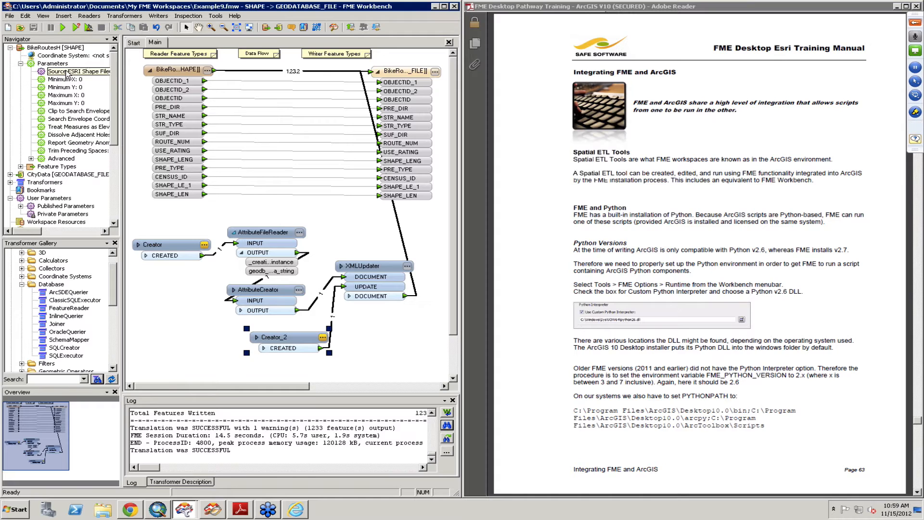
double_click(68, 73)
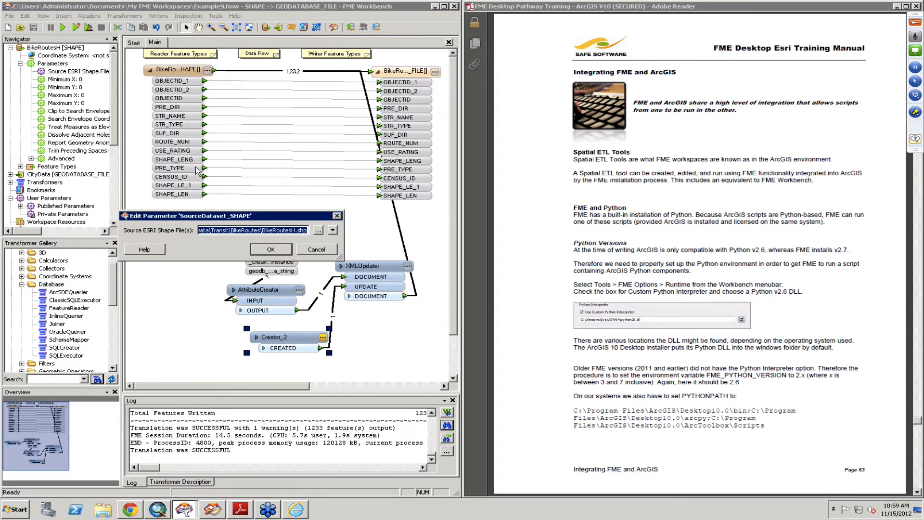
click(294, 230)
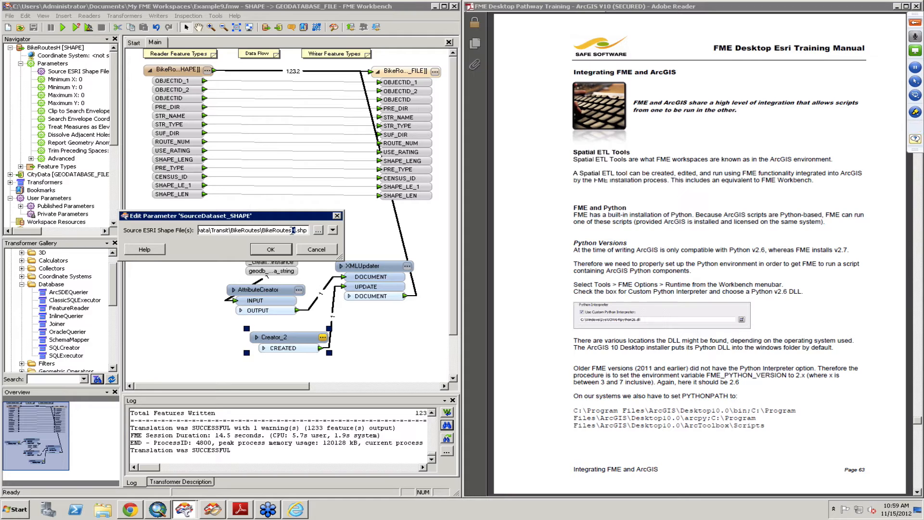
key(BackSpace)
text(*)
click(270, 250)
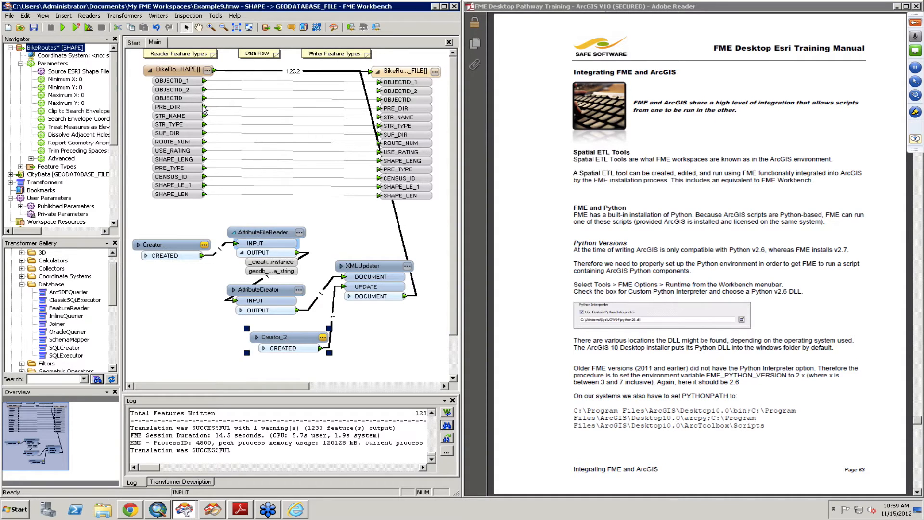
Step: Enable Merge Feature Type on the BikeRoutesH reader feature type with a wildcard filter for BikeRoutes, and reposition it on the canvas
drag(182, 93, 182, 115)
click(207, 91)
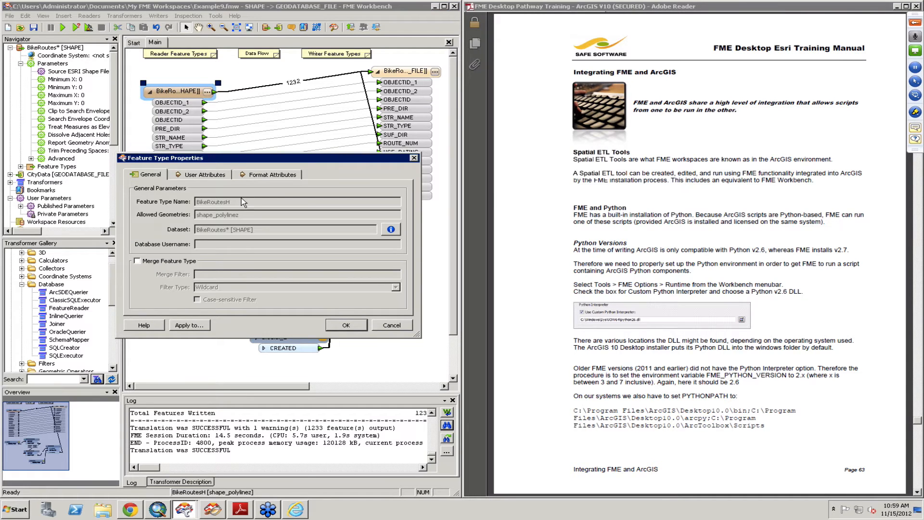
click(138, 261)
click(212, 276)
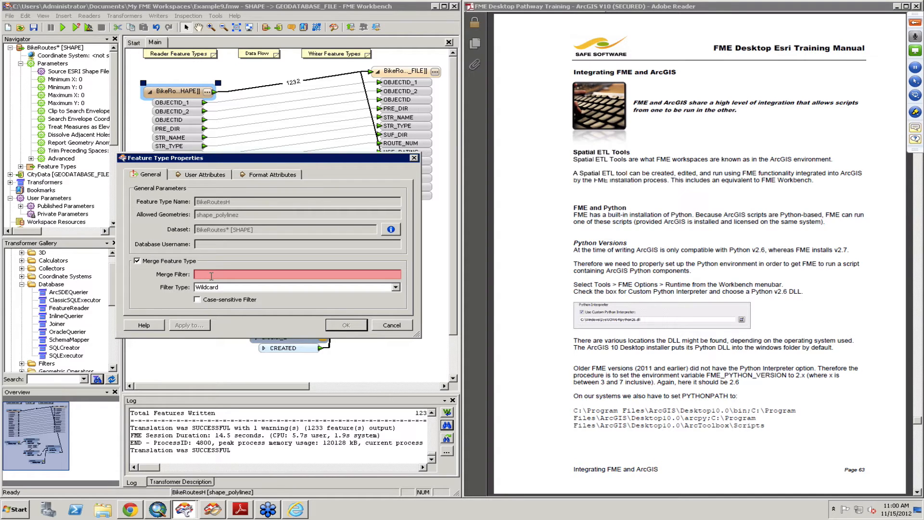
text(*)
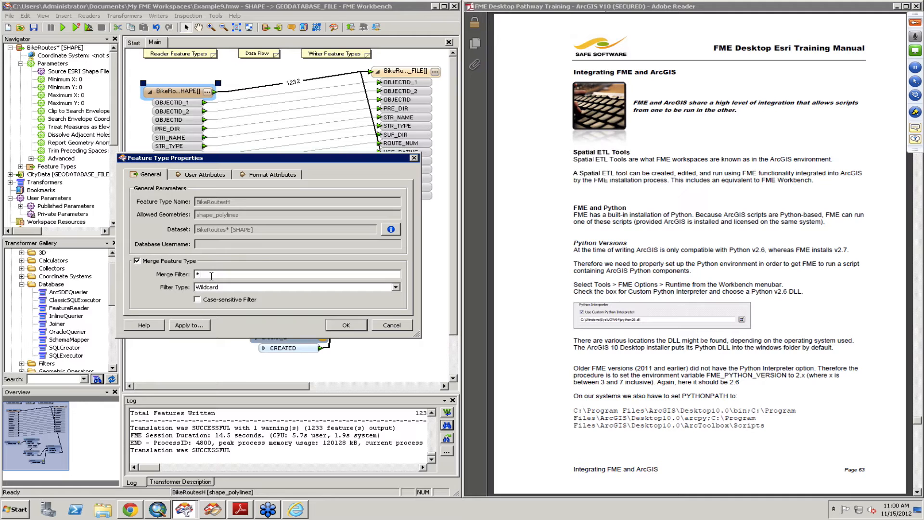
key(BackSpace)
text(BikeRoutss)
click(344, 326)
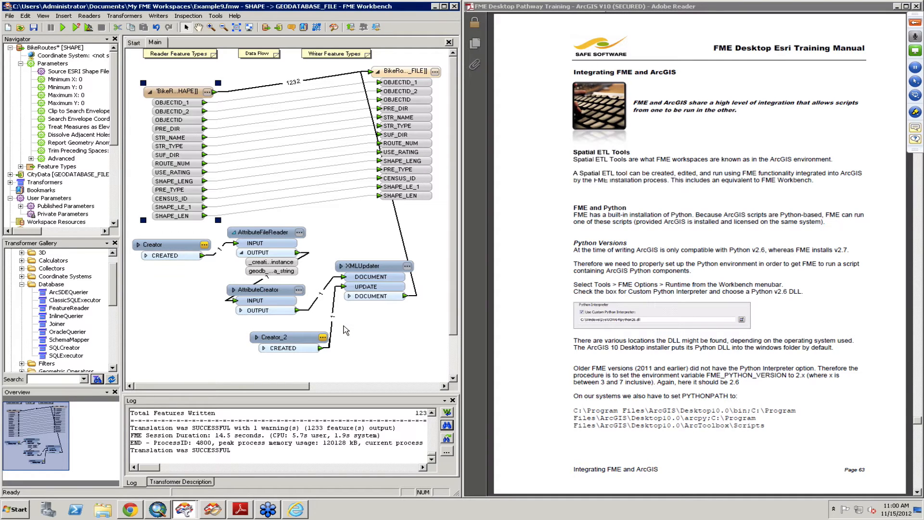
drag(178, 79, 179, 65)
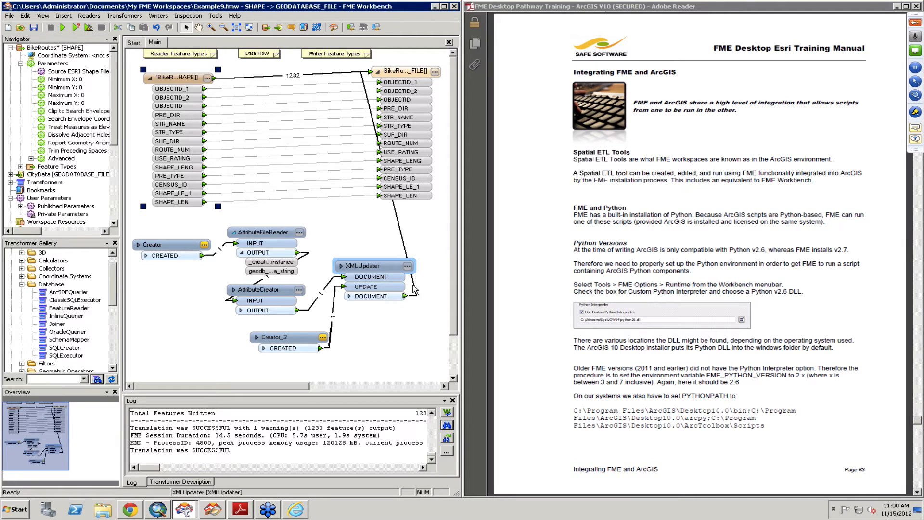
mouse_move(415, 290)
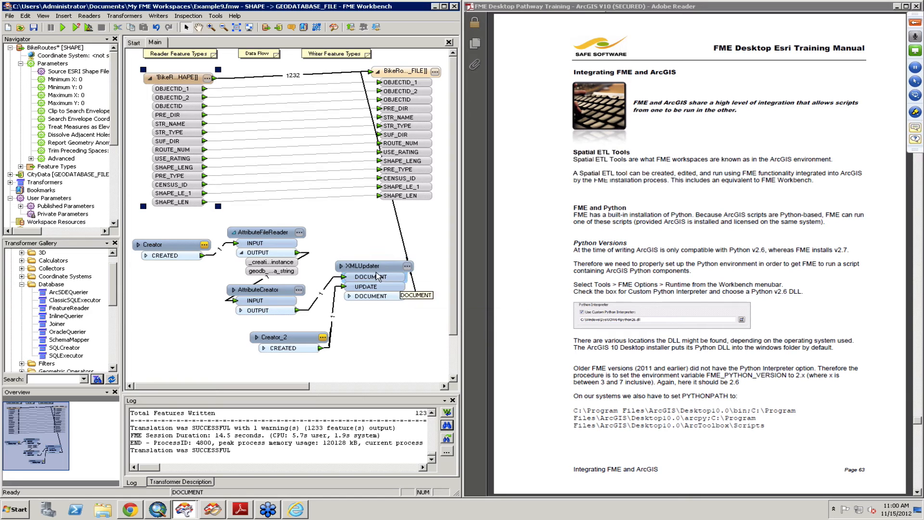
mouse_move(375, 273)
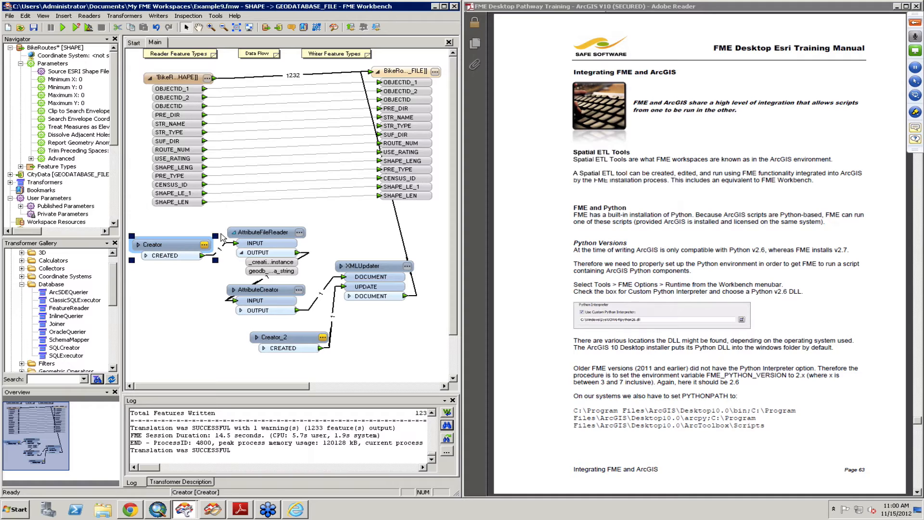
click(249, 240)
drag(151, 221, 327, 266)
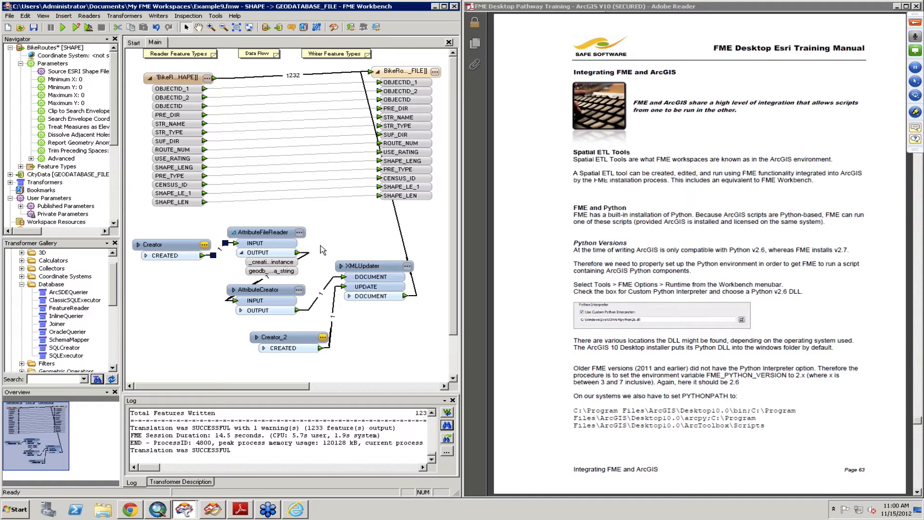
click(205, 360)
Step: Start adding a reader in XML (Extensible Markup Language) format and inspect its parameters without changing them
click(89, 17)
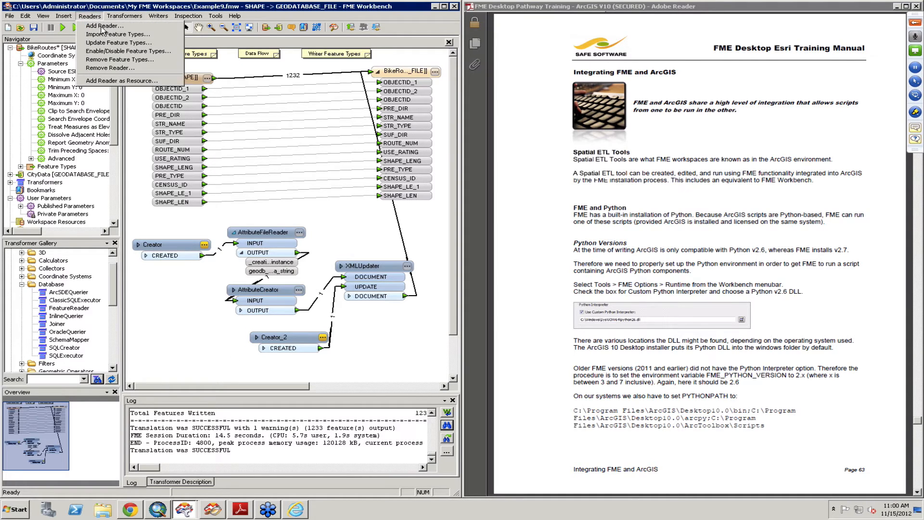
click(103, 26)
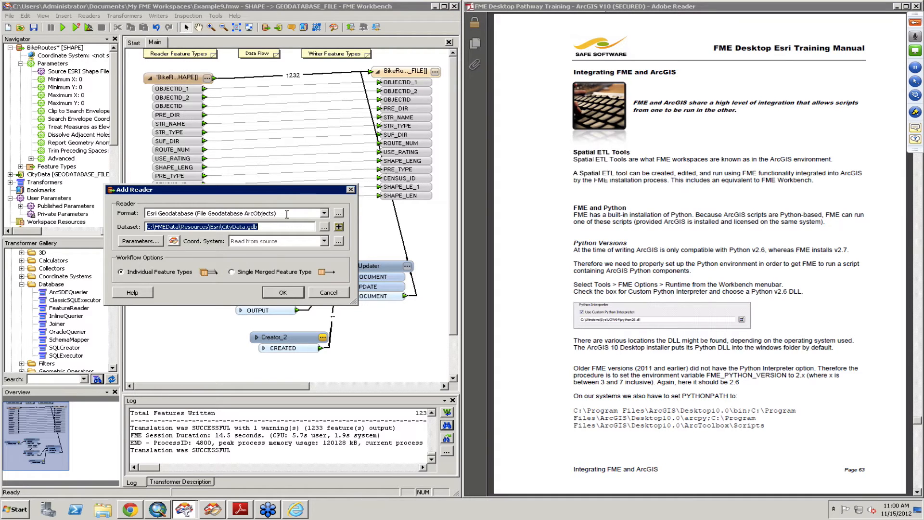
click(286, 215)
text(xml)
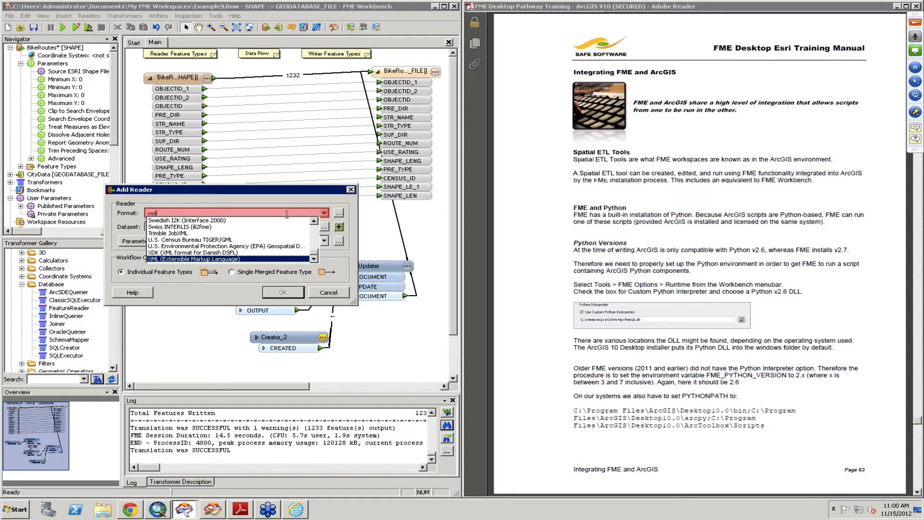
click(272, 258)
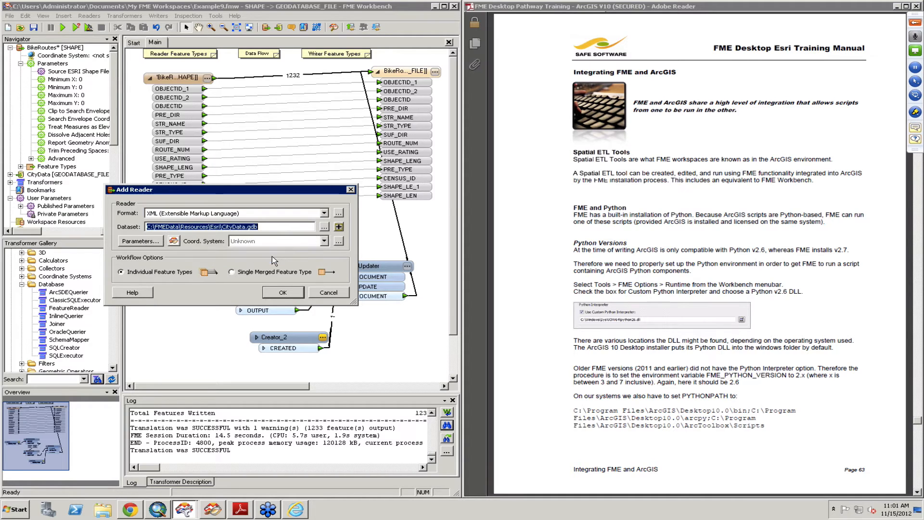
click(161, 241)
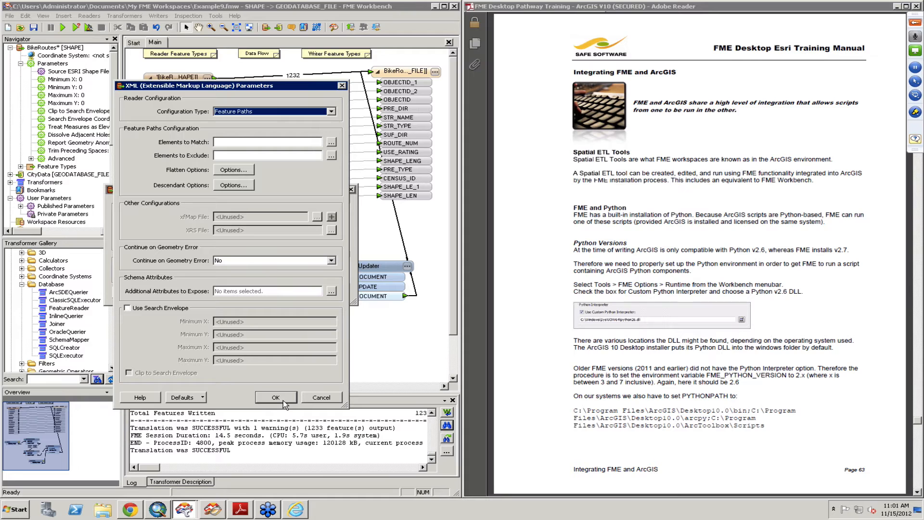
click(311, 398)
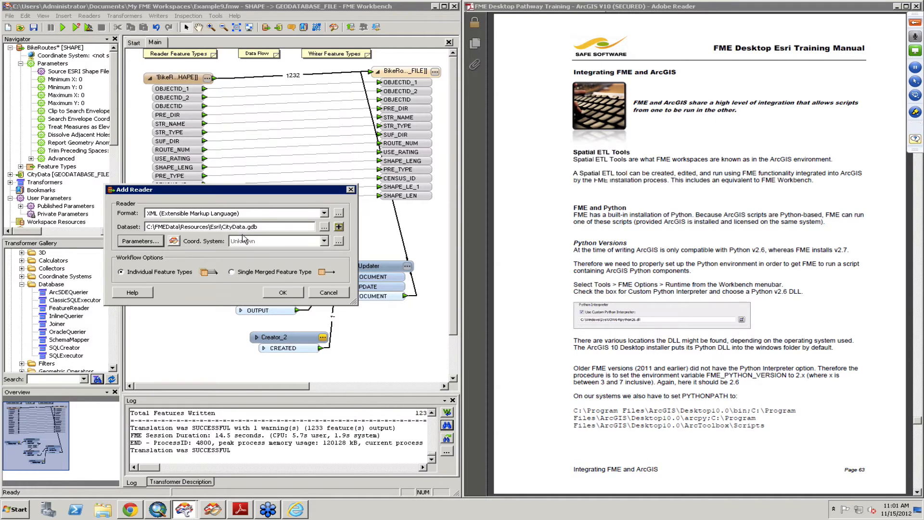
Step: Change the format of the new reader to Text File
click(268, 214)
text(tex)
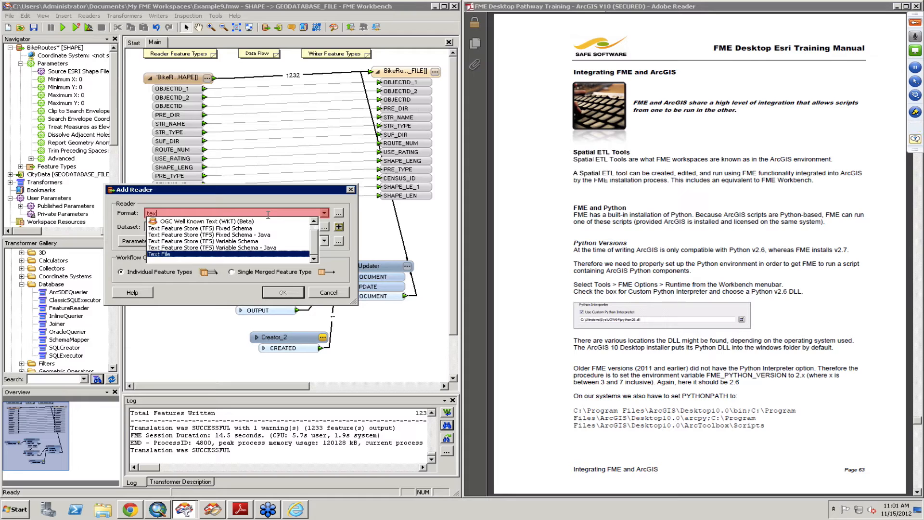
key(Tab)
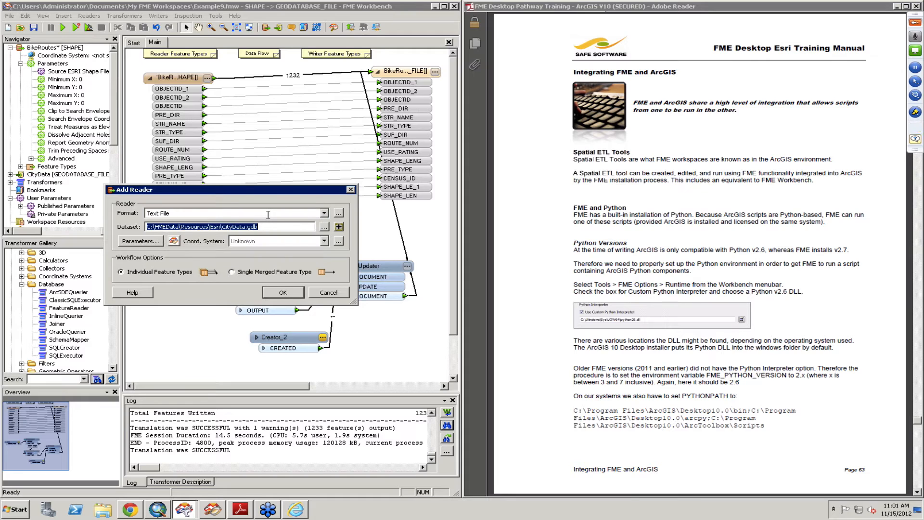
Step: Choose BikeRoutesH.shp.xml from FMEData\Data\Transit\BikeRoutes as the reader's dataset, showing all file types
click(324, 227)
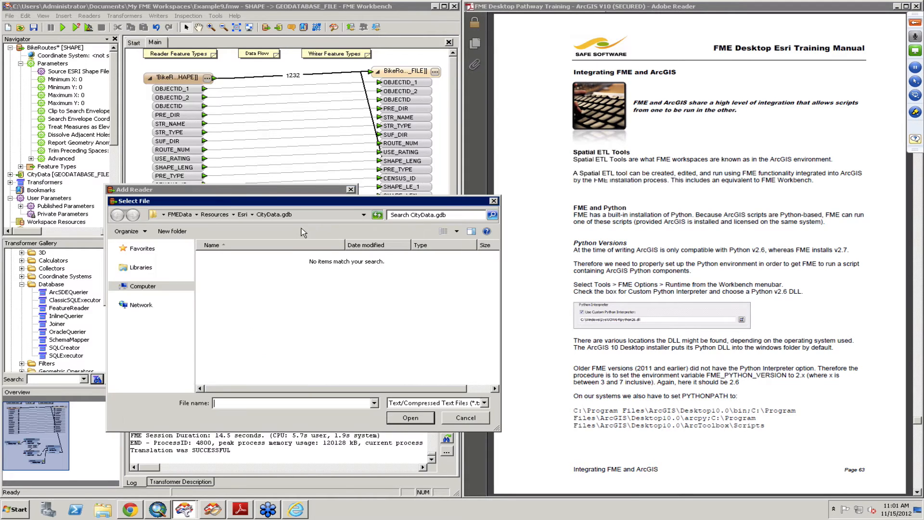
click(179, 214)
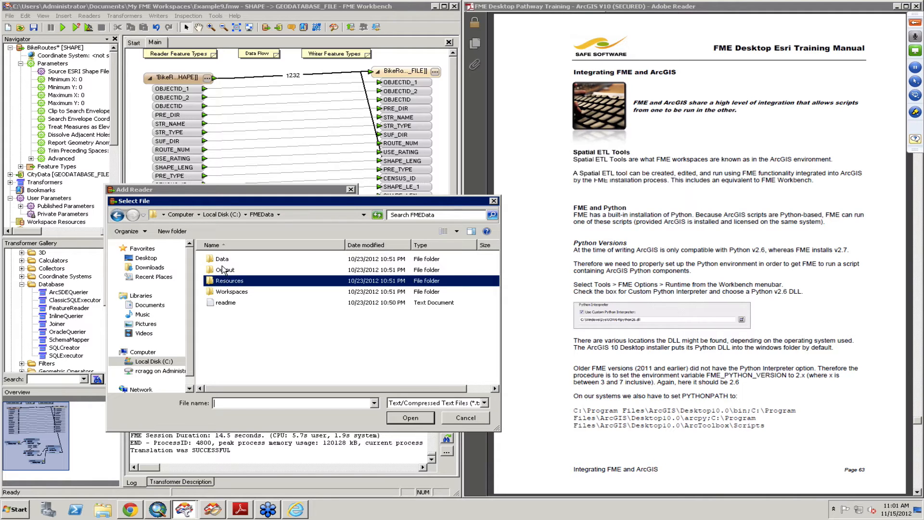
double_click(222, 259)
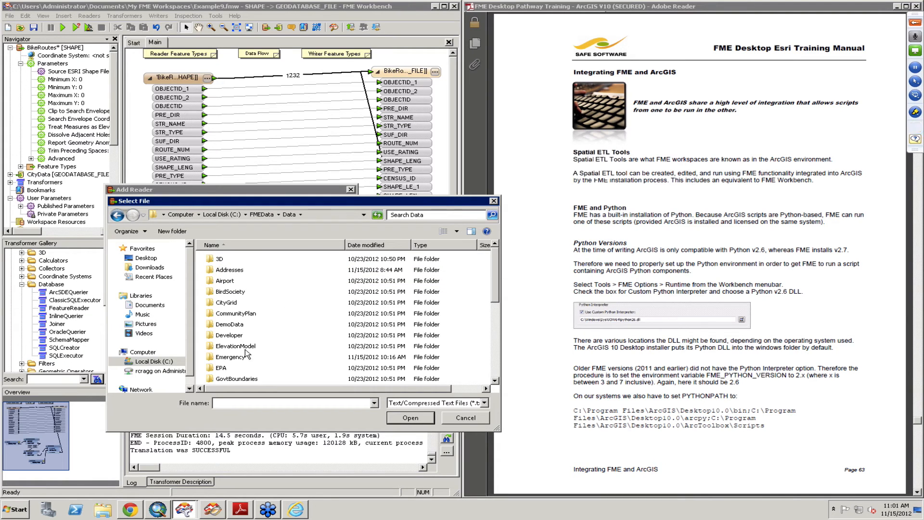
click(245, 349)
scroll(245, 350, down, 5)
click(246, 347)
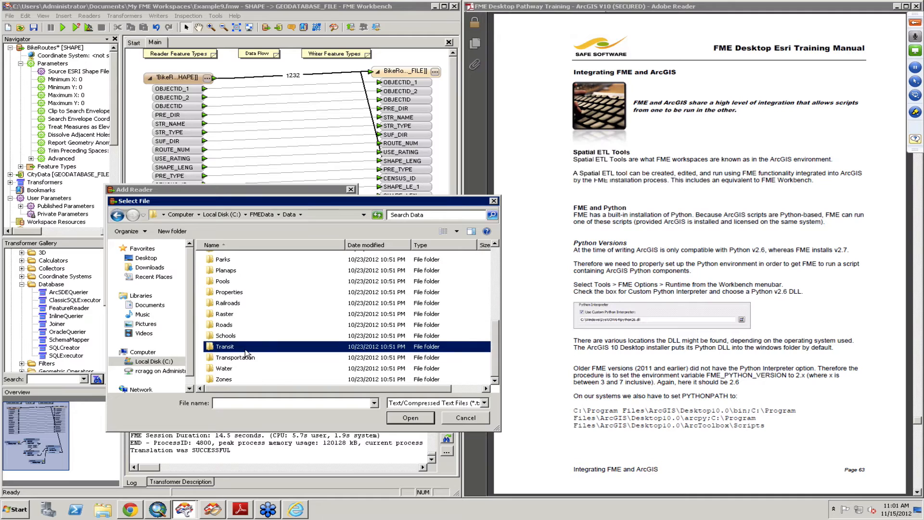
double_click(246, 348)
double_click(230, 260)
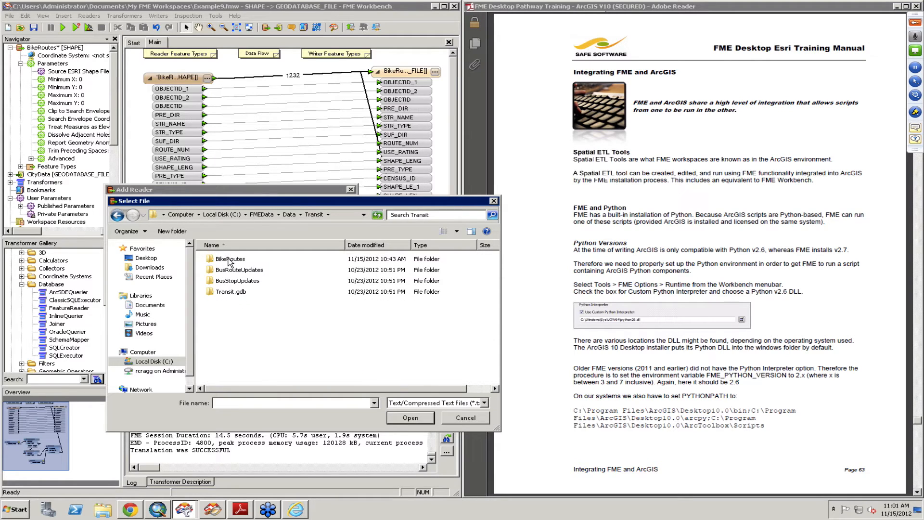
click(480, 403)
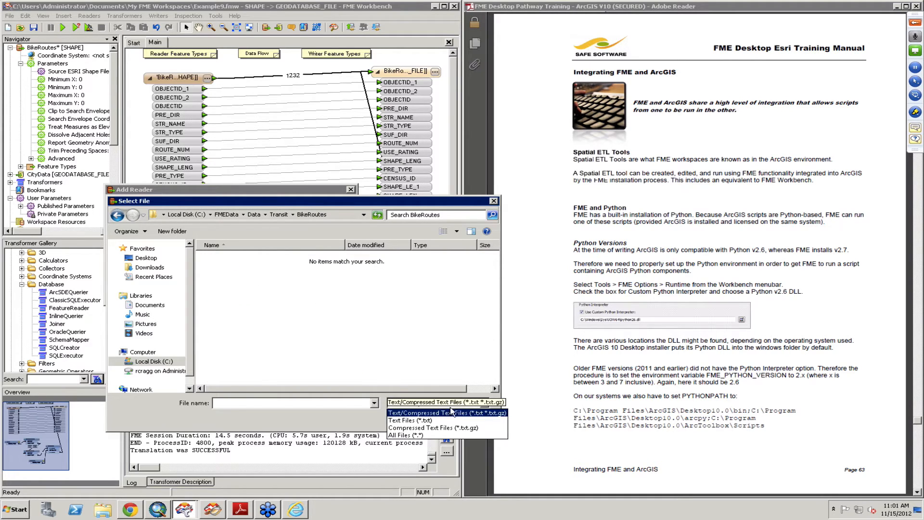
click(426, 436)
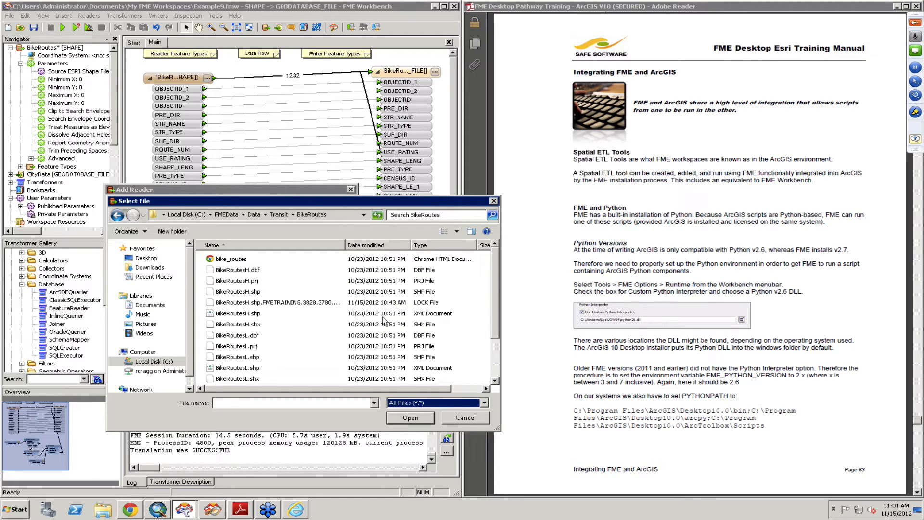
click(412, 313)
click(421, 418)
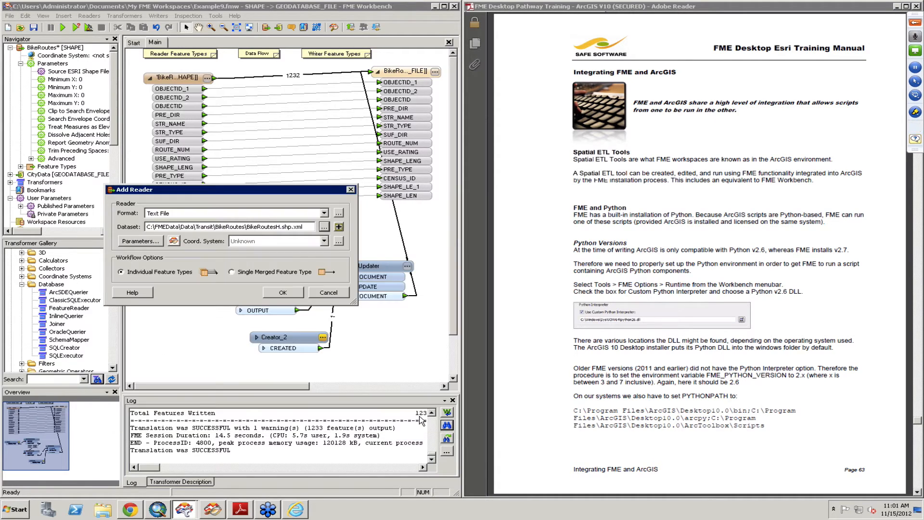
Step: Set Read Whole File at Once to Yes for the Text File reader and add the reader to the workspace
click(143, 242)
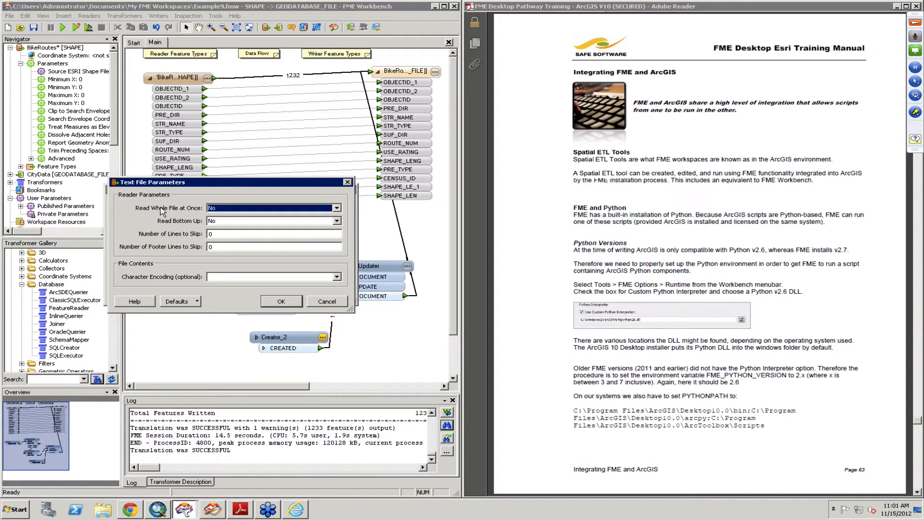
click(223, 209)
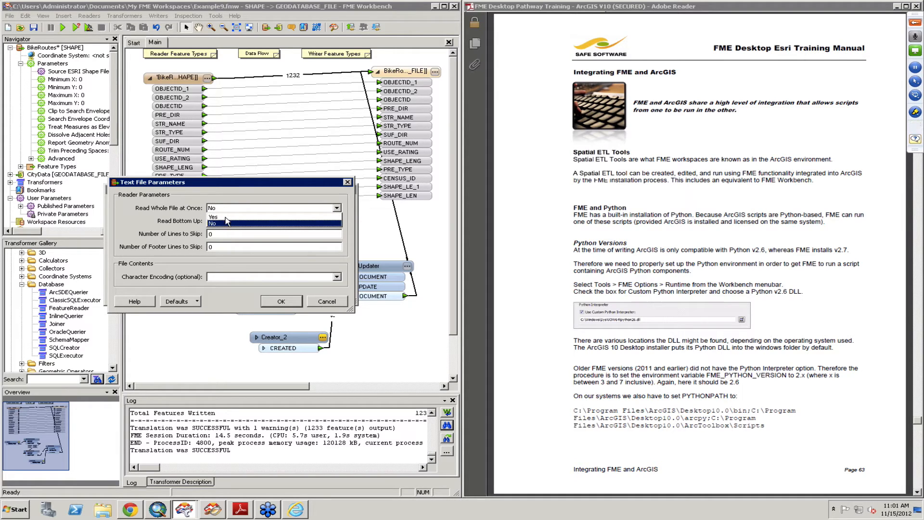
click(228, 218)
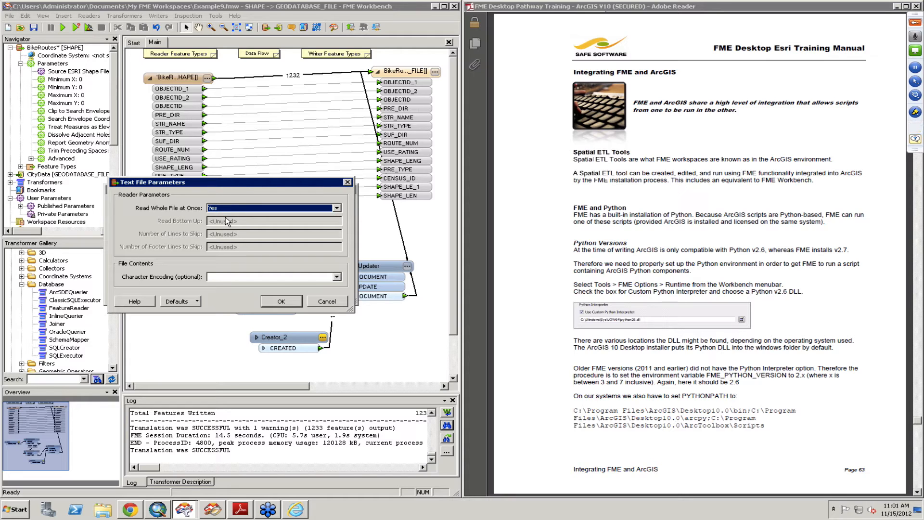
click(282, 302)
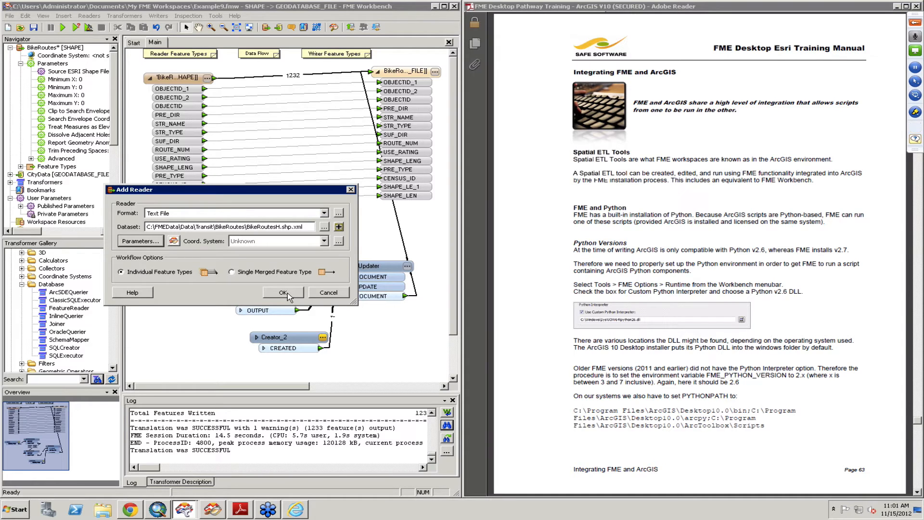
click(284, 292)
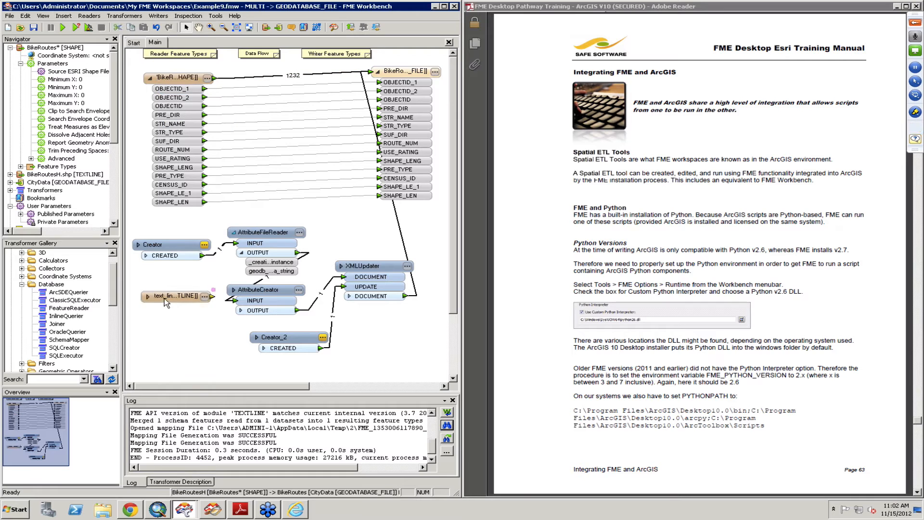
Step: Expand the text_line feature type to show its attribute, shift it slightly on the canvas, and check its feature type properties
click(152, 307)
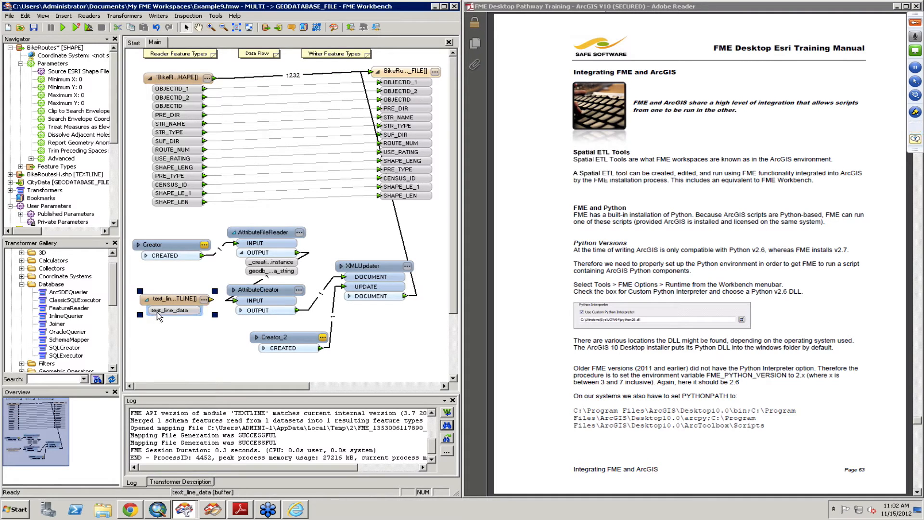
drag(171, 298, 162, 299)
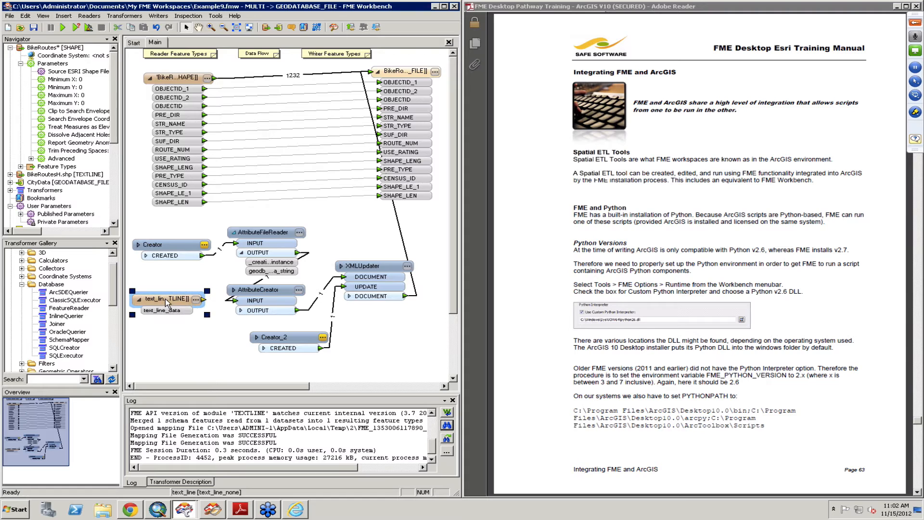
click(196, 299)
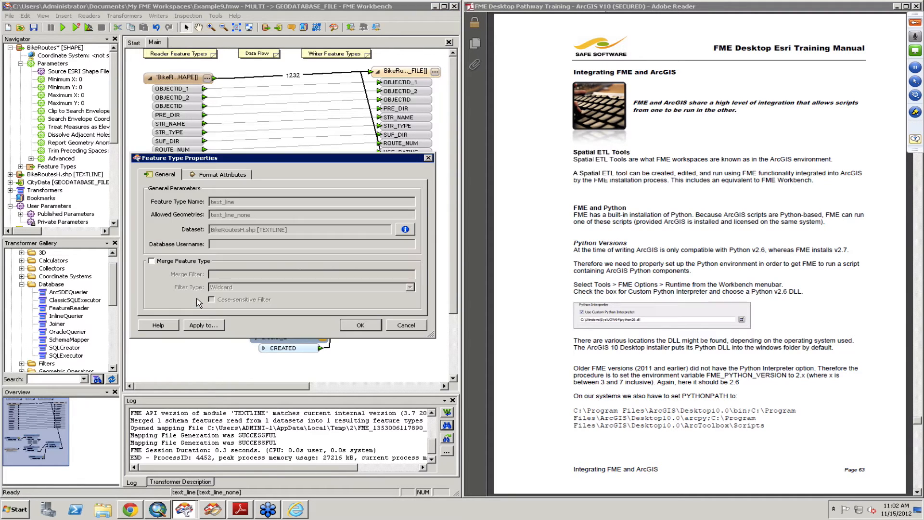
click(398, 322)
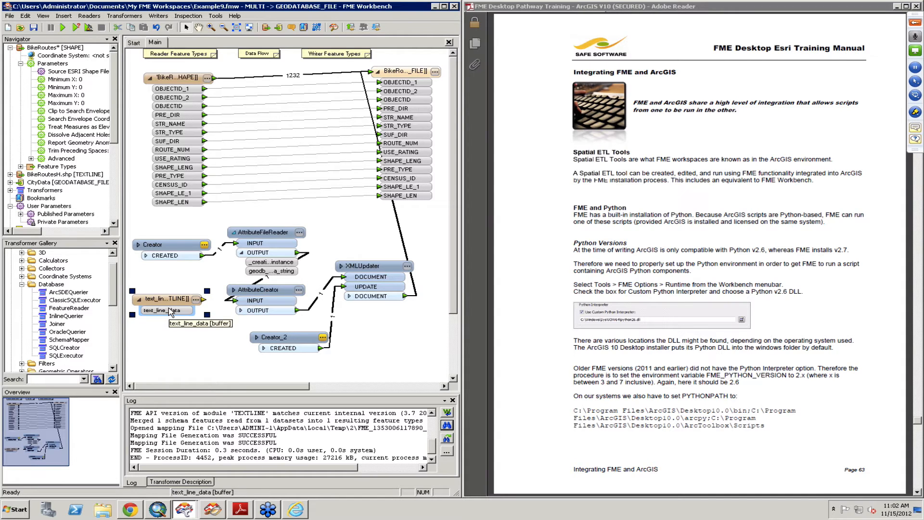
Step: Add an AttributeCopier connected to the text_line feature type and pick text_line_data as its source attribute
text(cop)
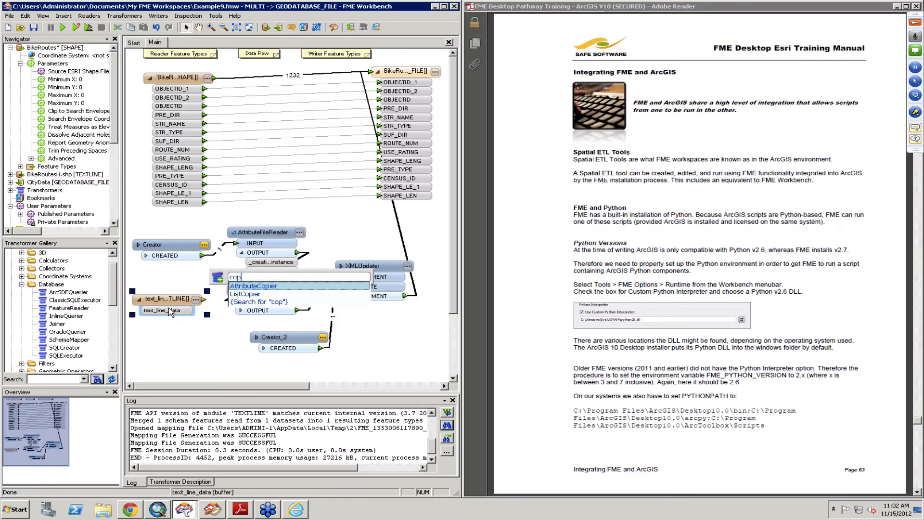
key(Return)
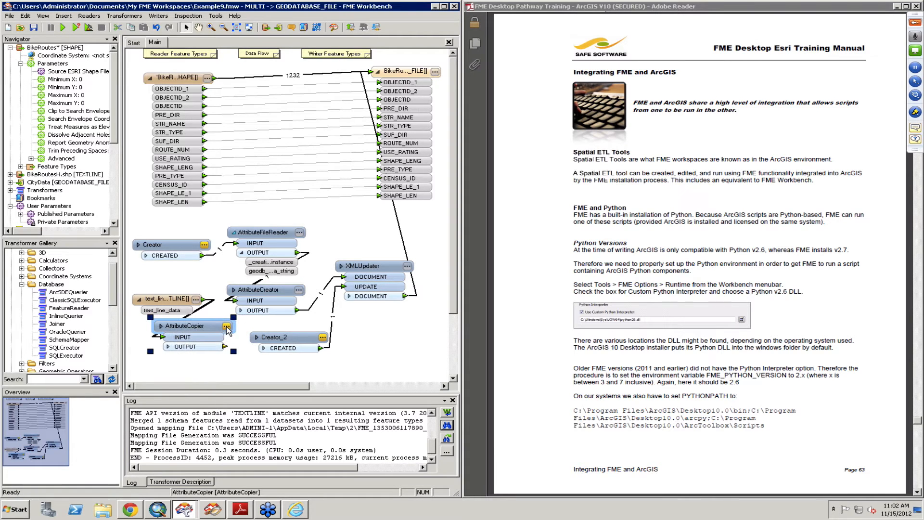
click(226, 326)
click(205, 222)
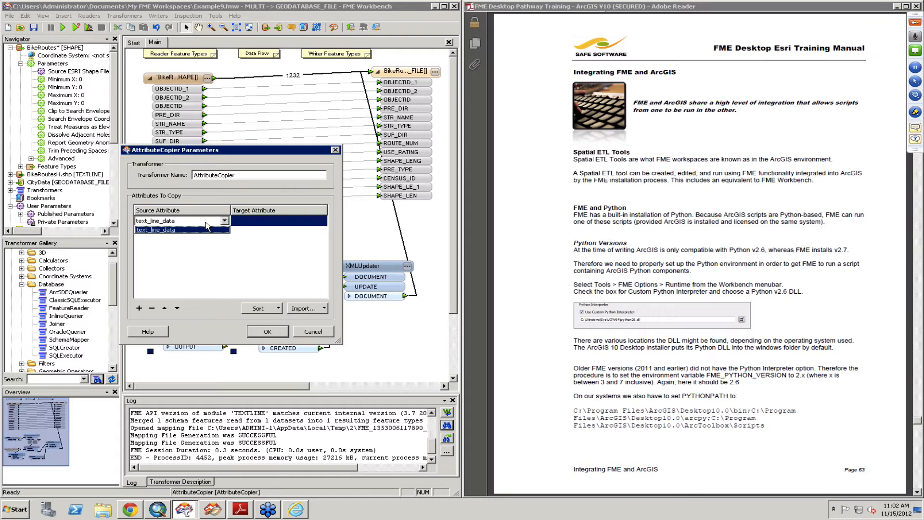
click(209, 225)
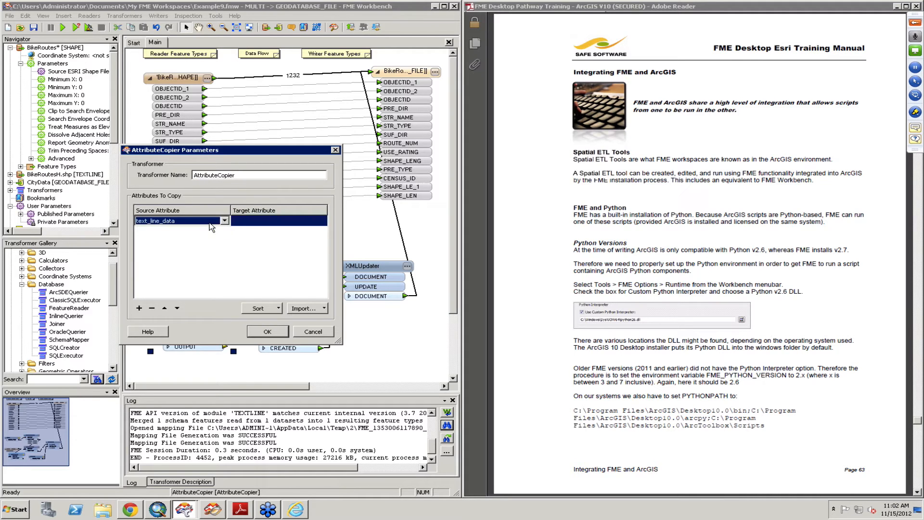
Step: Set geodb_metadata_string as the target attribute for text_line_data in the AttributeCopier
click(266, 221)
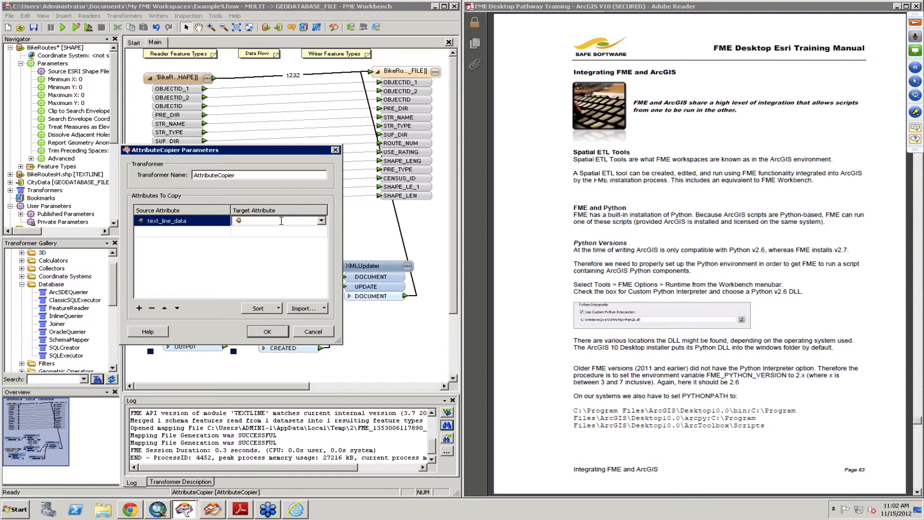
click(322, 222)
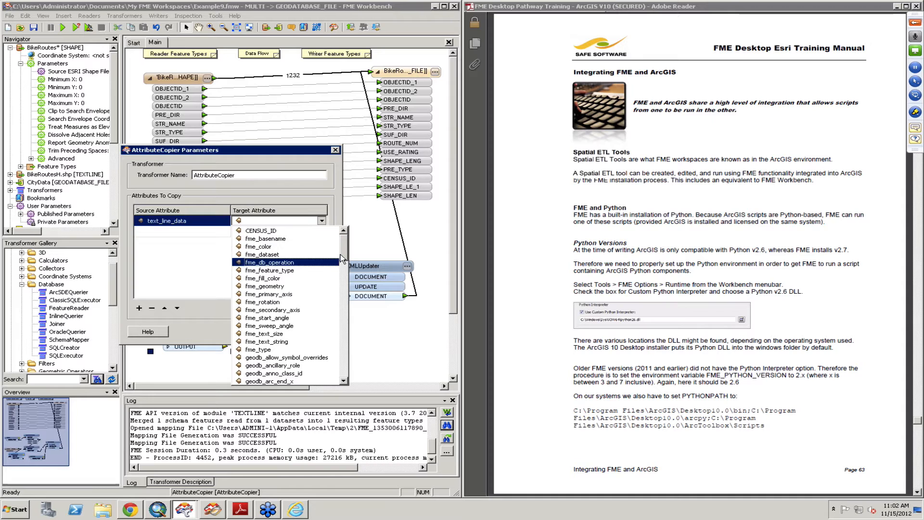
drag(342, 253, 340, 370)
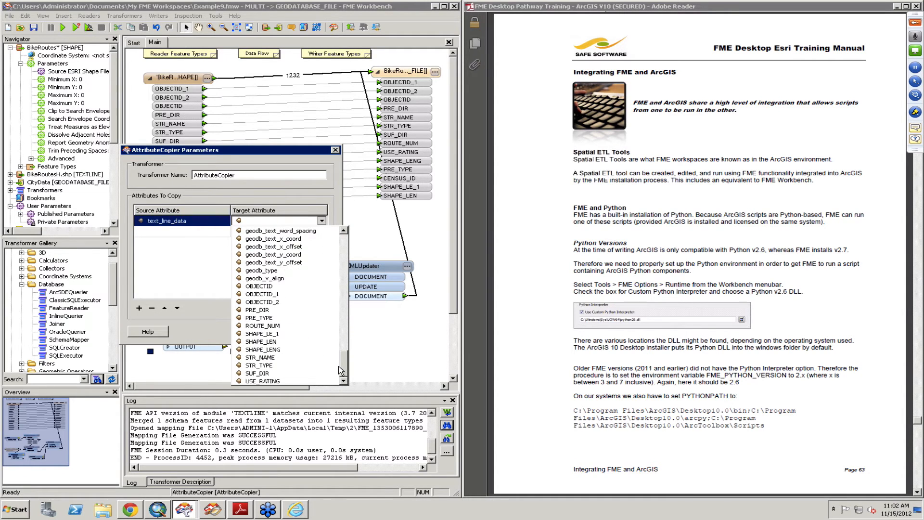
click(277, 219)
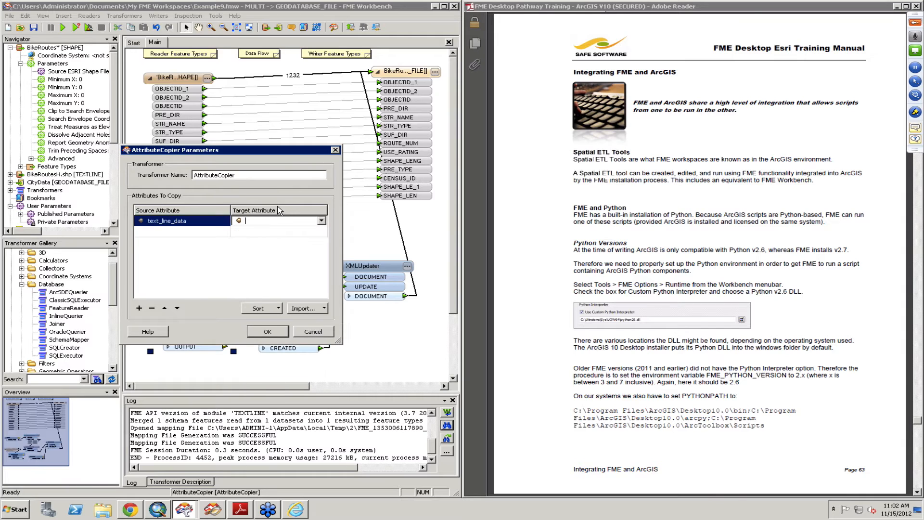
text(geo)
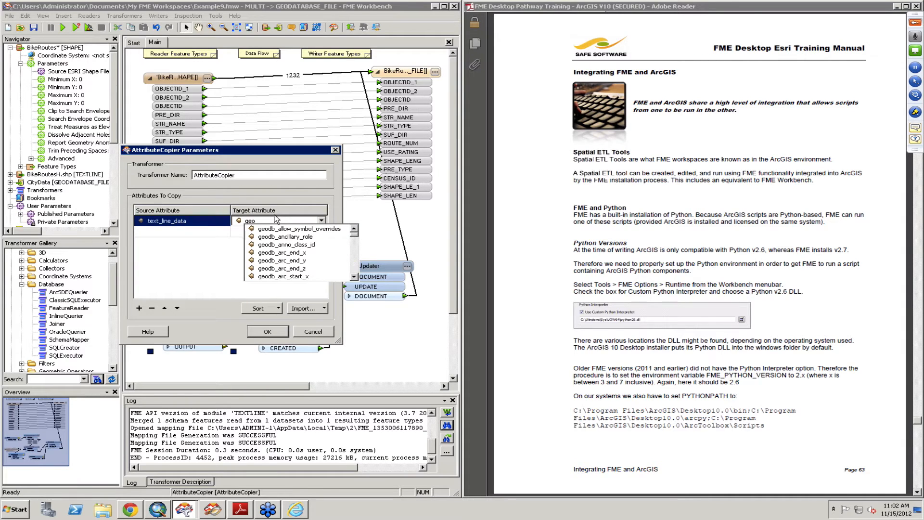
text(db_met)
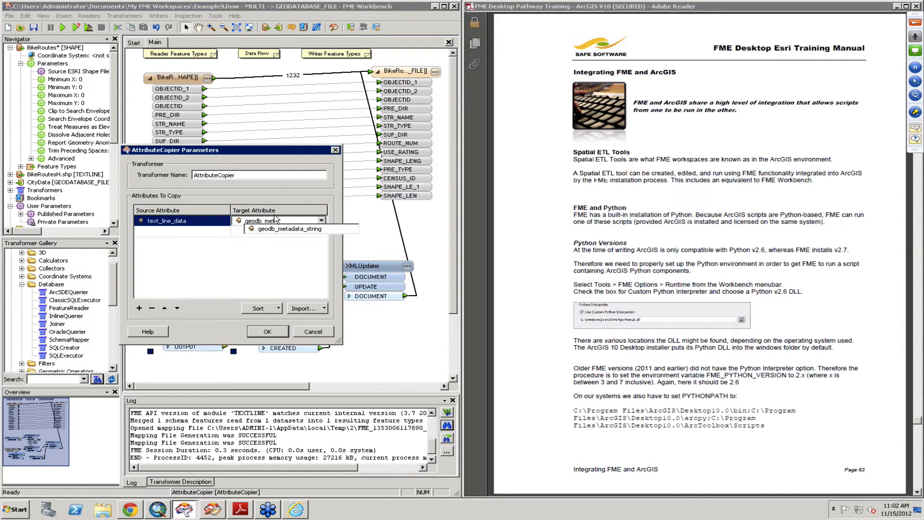
key(Down)
key(Return)
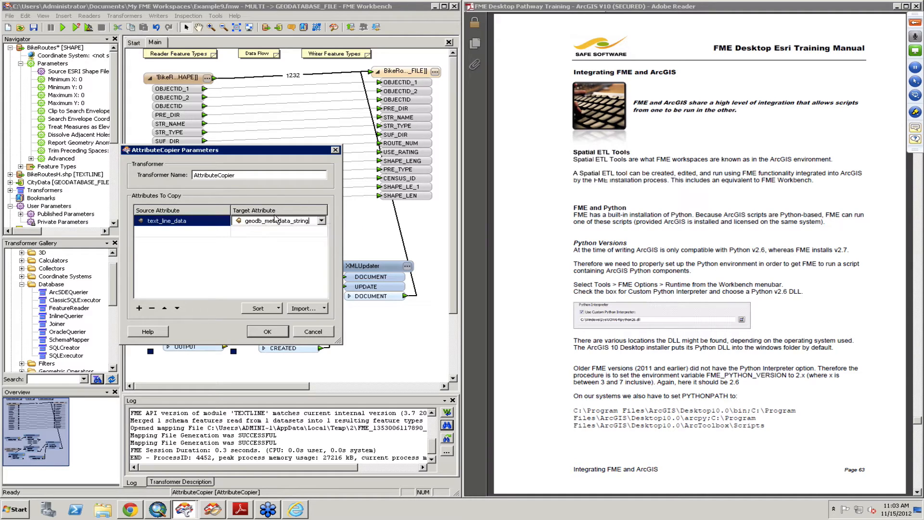
Step: Discard the AttributeCopier's settings, delete the transformer, and connect the text_line feature type to the AttributeCreator's input
click(220, 233)
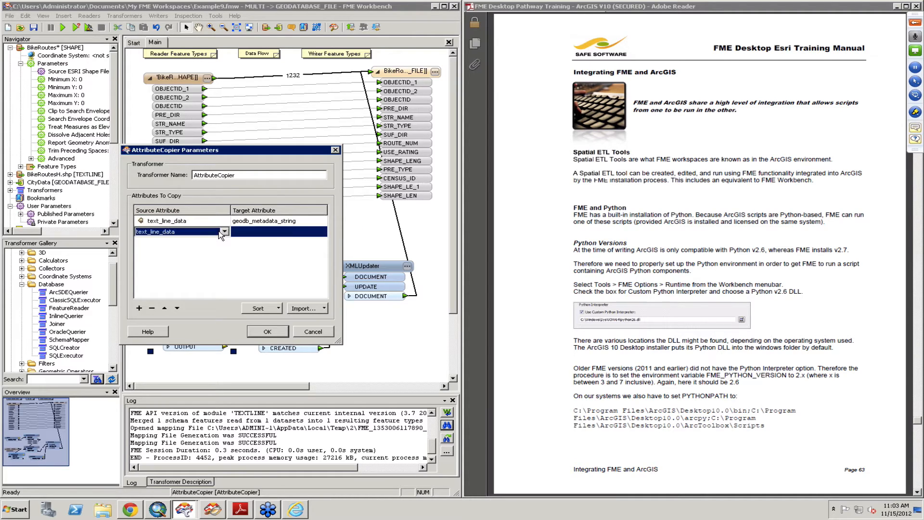
click(224, 232)
click(314, 333)
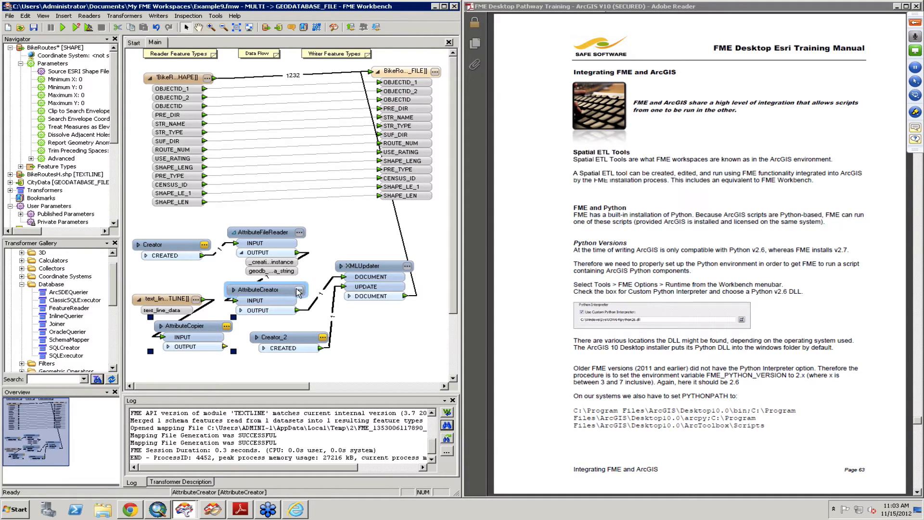
key(Delete)
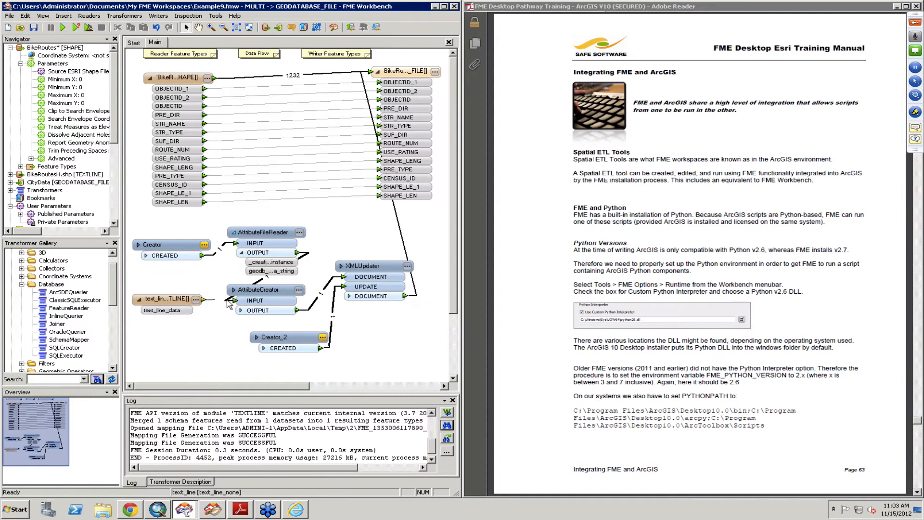
Step: Open the AttributeCreator's parameters and start a new attribute row below geodb_type
click(298, 290)
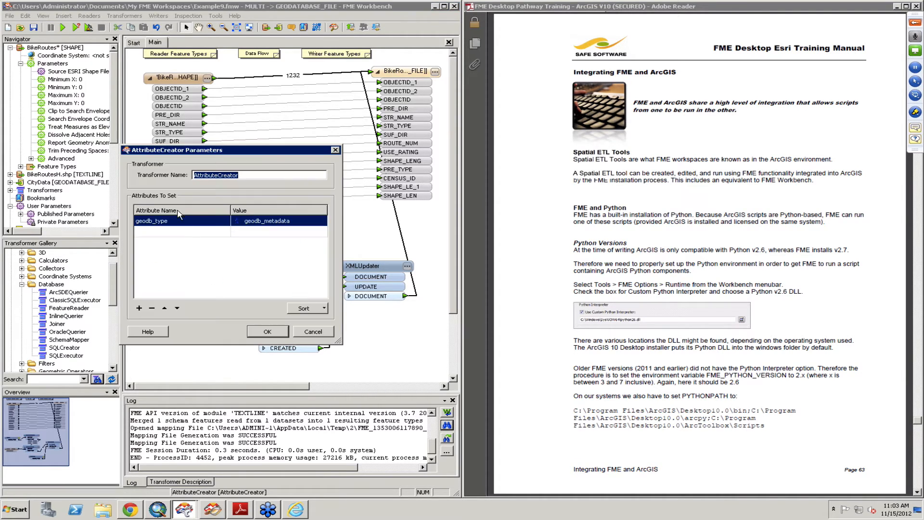
click(182, 232)
click(180, 232)
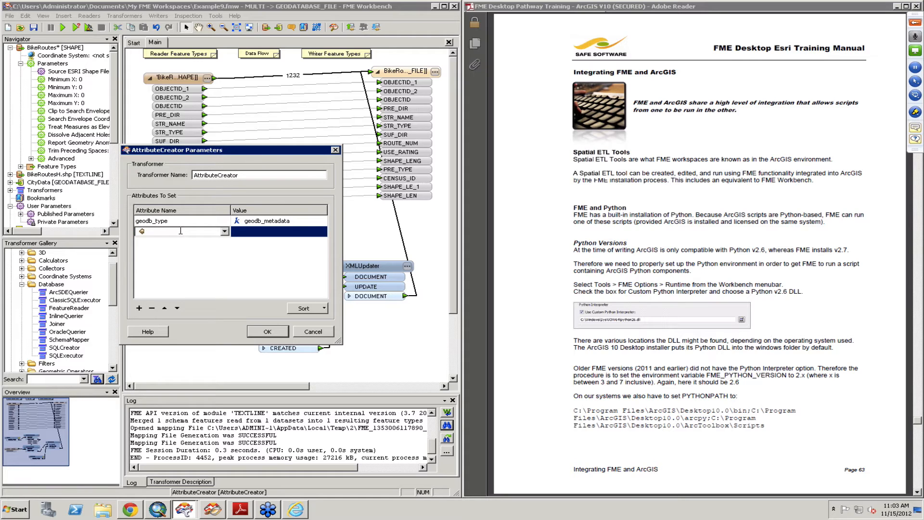
Step: Try naming the new attribute text_line_data and look through the attributes available as its value
text(g)
key(BackSpace)
text(te)
key(Down)
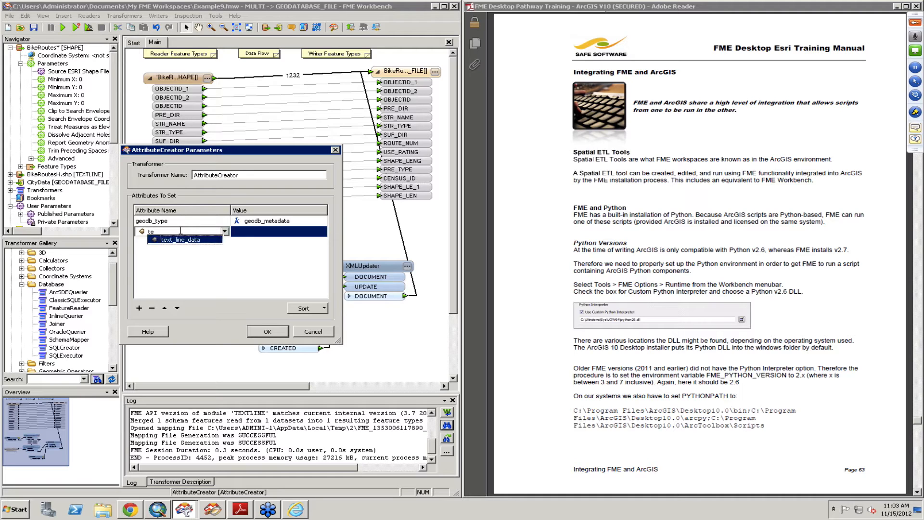
click(246, 232)
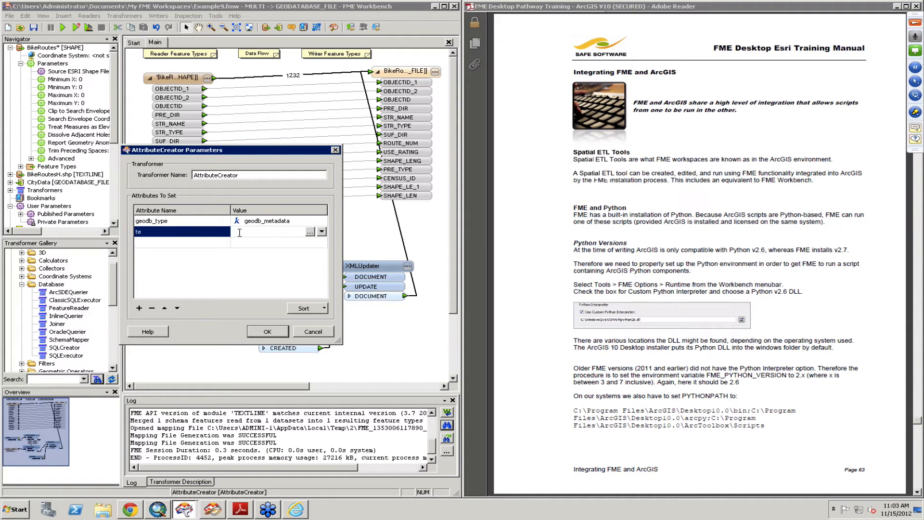
click(208, 232)
click(224, 231)
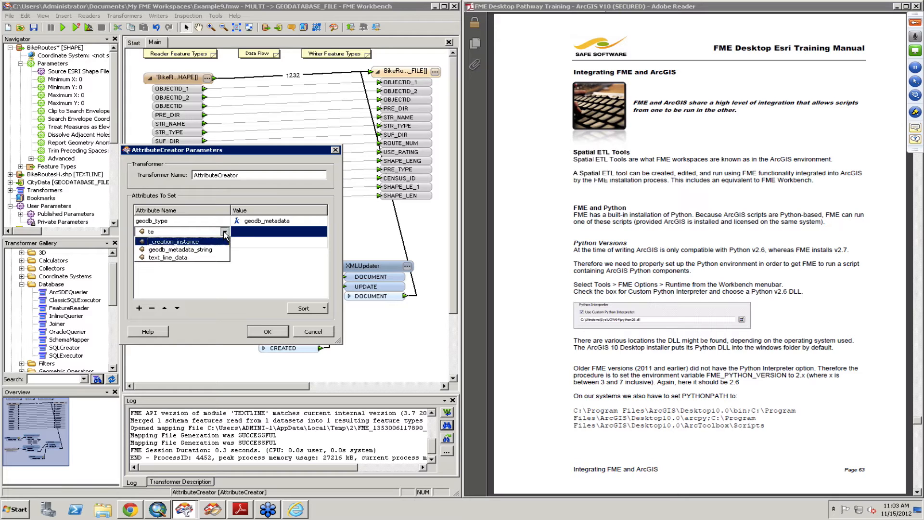
click(207, 260)
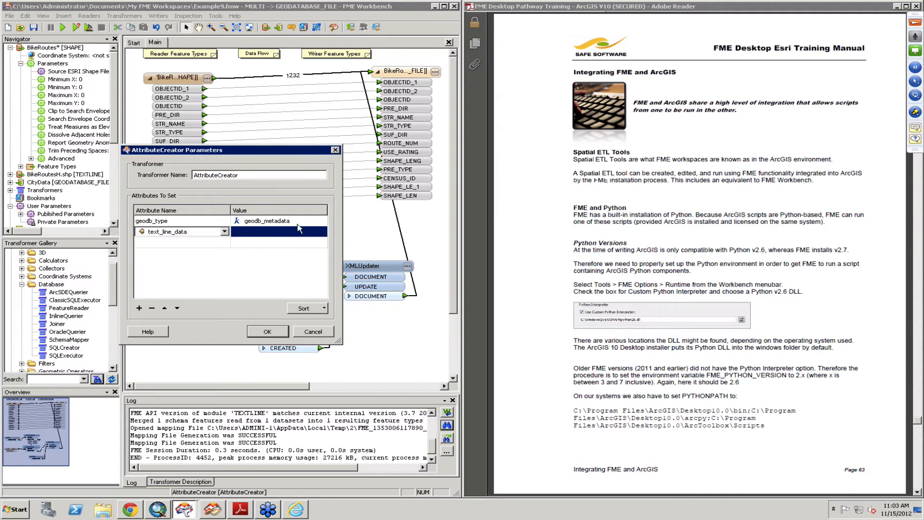
click(298, 231)
click(322, 233)
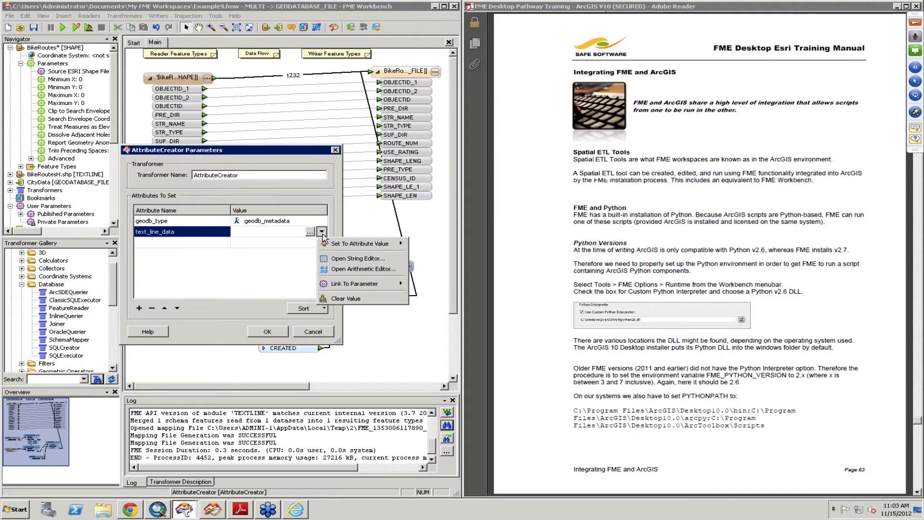
mouse_move(328, 244)
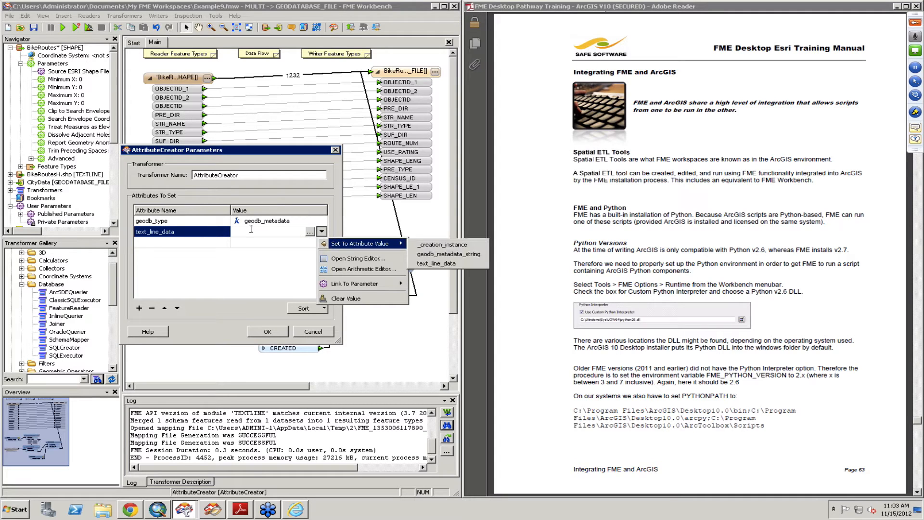
Step: Name the new attribute geodb_metadata_string, set its value to the text_line_data attribute, and accept the AttributeCreator parameters
click(204, 236)
double_click(176, 232)
text(geo)
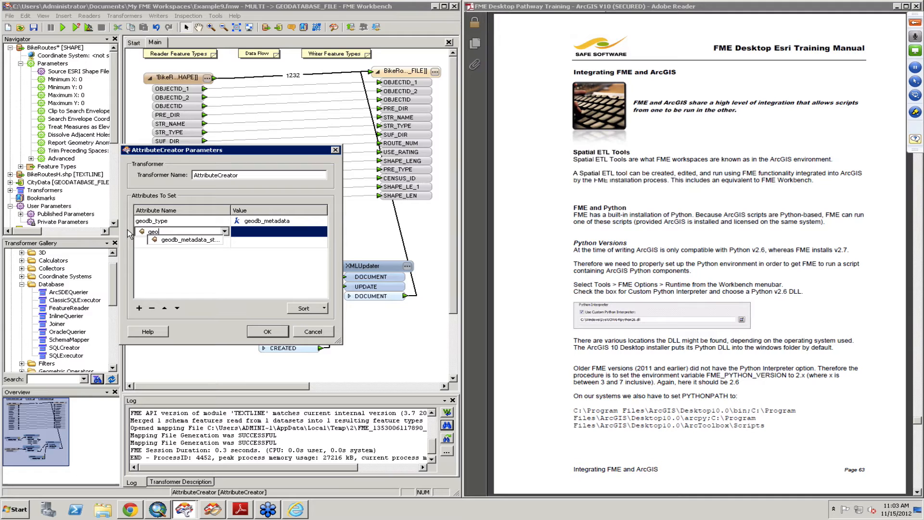
click(213, 239)
click(259, 233)
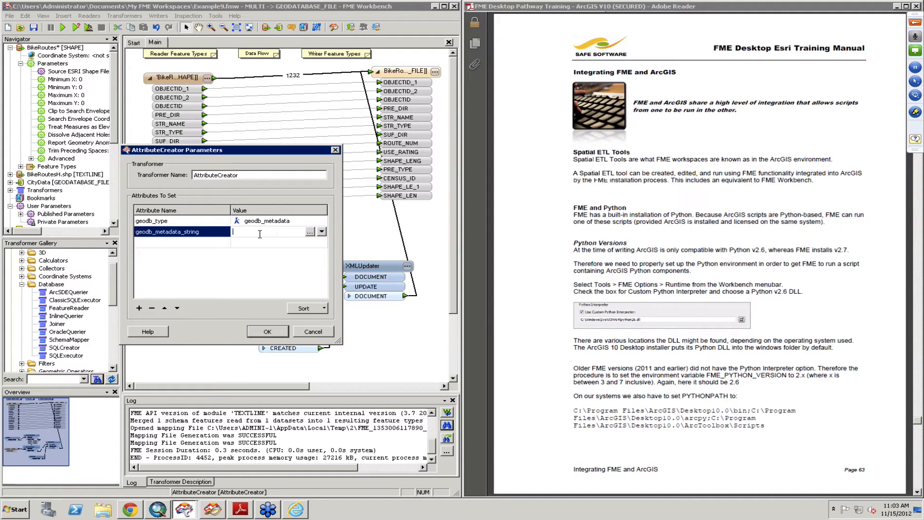
click(309, 232)
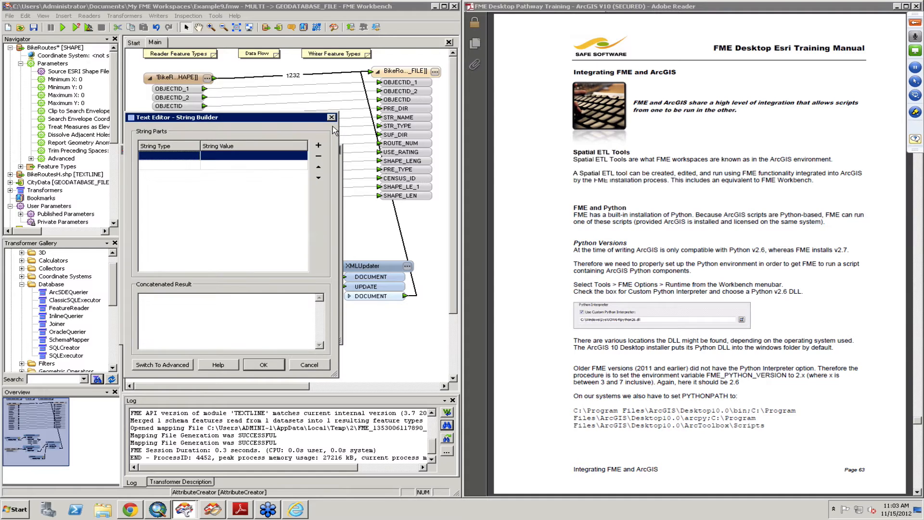
click(331, 117)
click(321, 232)
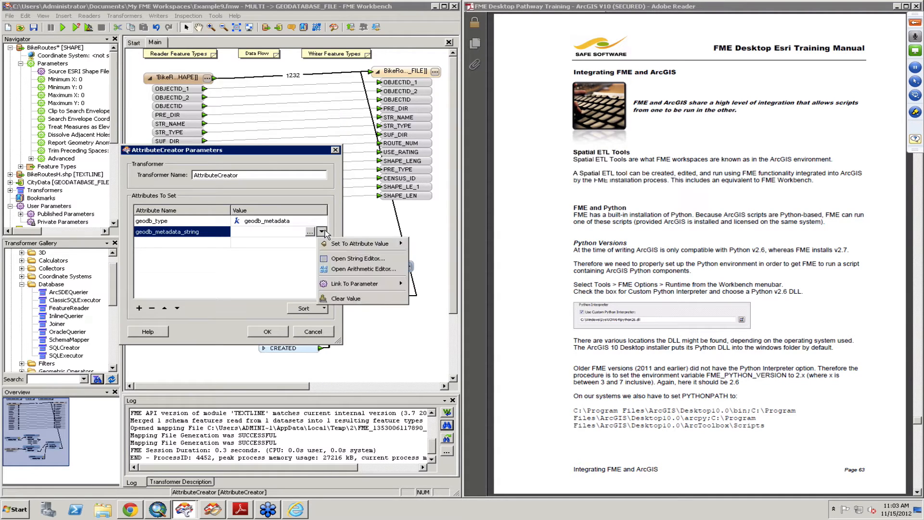
mouse_move(347, 244)
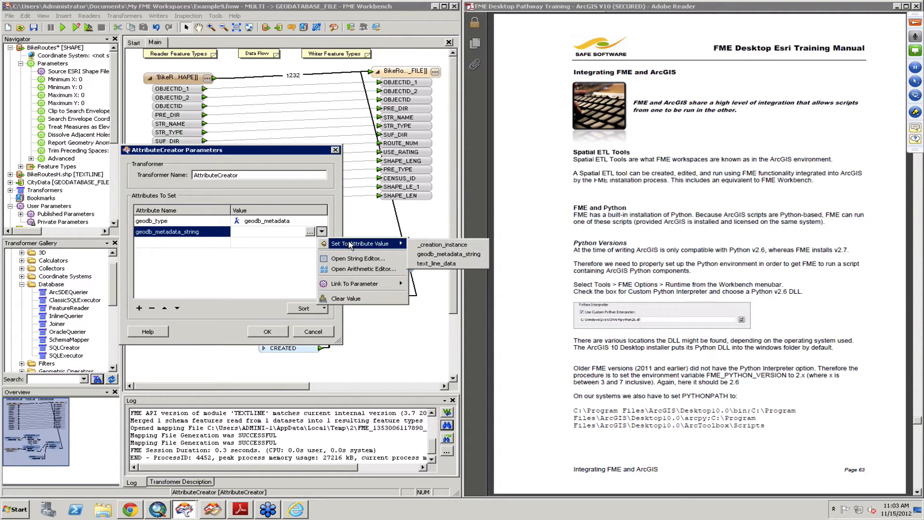
click(448, 264)
click(273, 333)
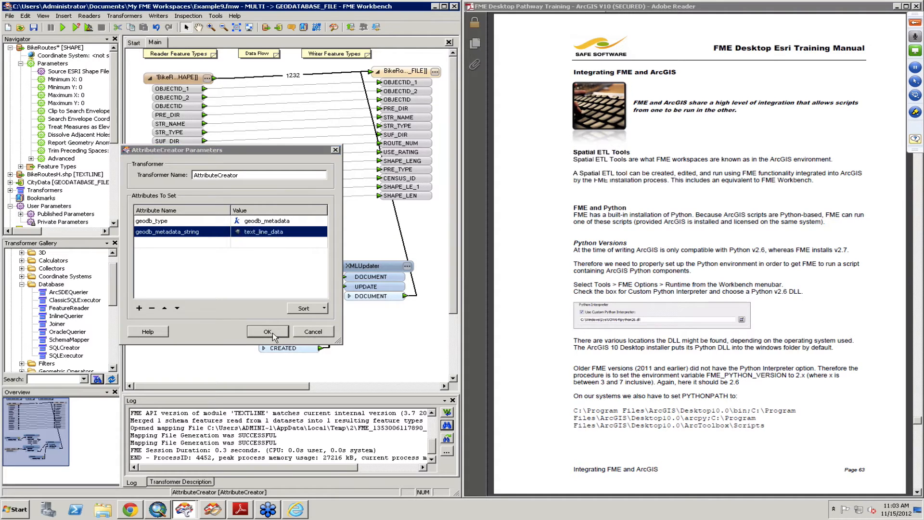
Step: Delete the first Creator and the AttributeFileReader, and move text_line and the AttributeCreator up beside the XMLUpdater
click(171, 301)
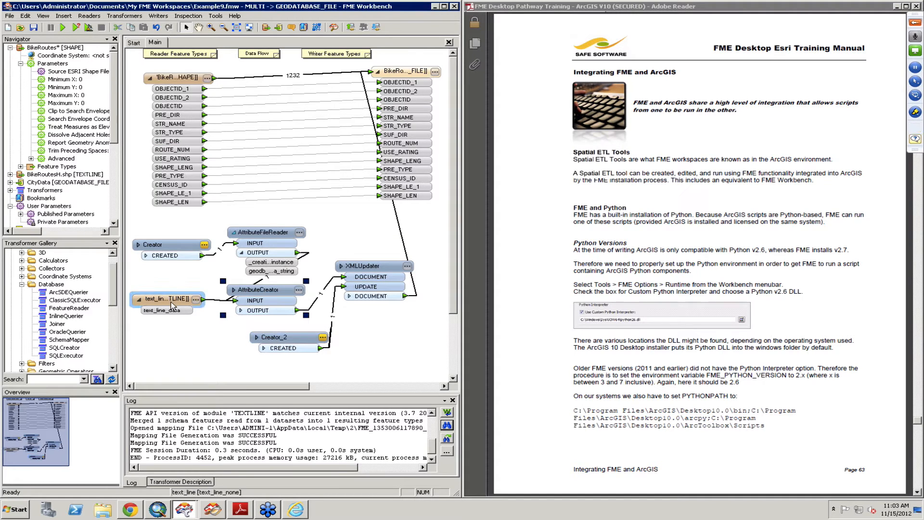
drag(172, 304, 173, 308)
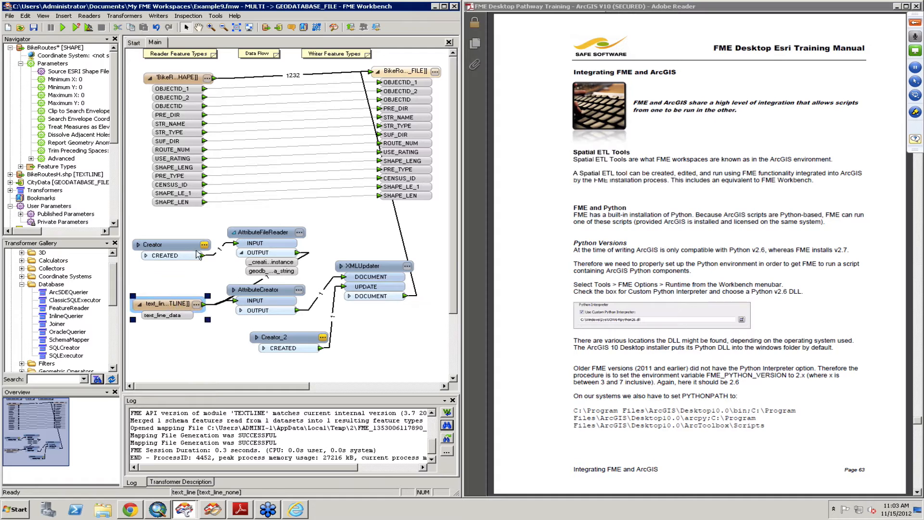
drag(137, 219, 315, 265)
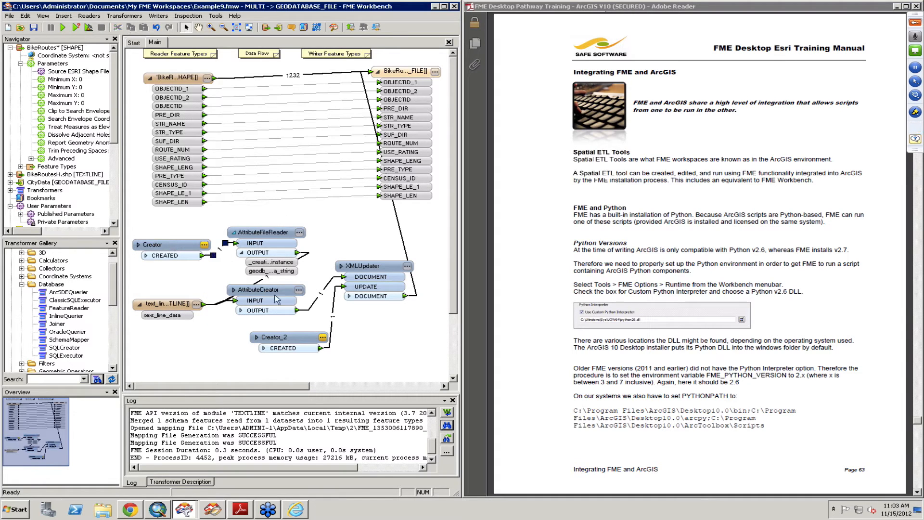
click(175, 312)
click(192, 245)
key(Delete)
click(254, 253)
key(Delete)
drag(160, 305, 166, 280)
drag(272, 287, 277, 255)
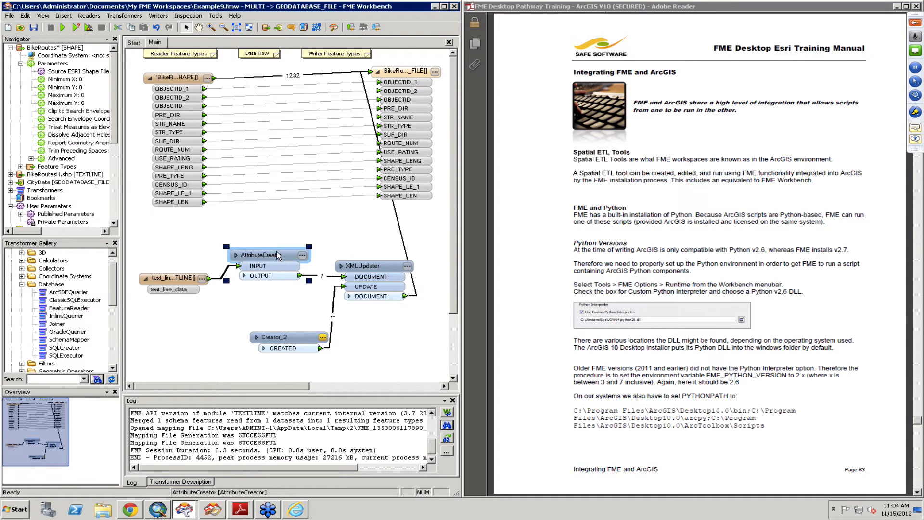
Step: Run the workspace translation and examine the end of the log for errors
click(733, 271)
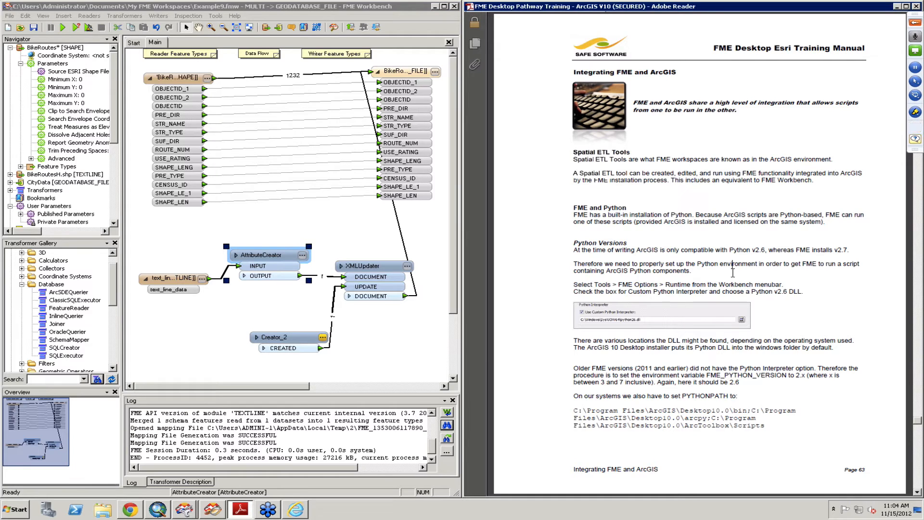
click(62, 27)
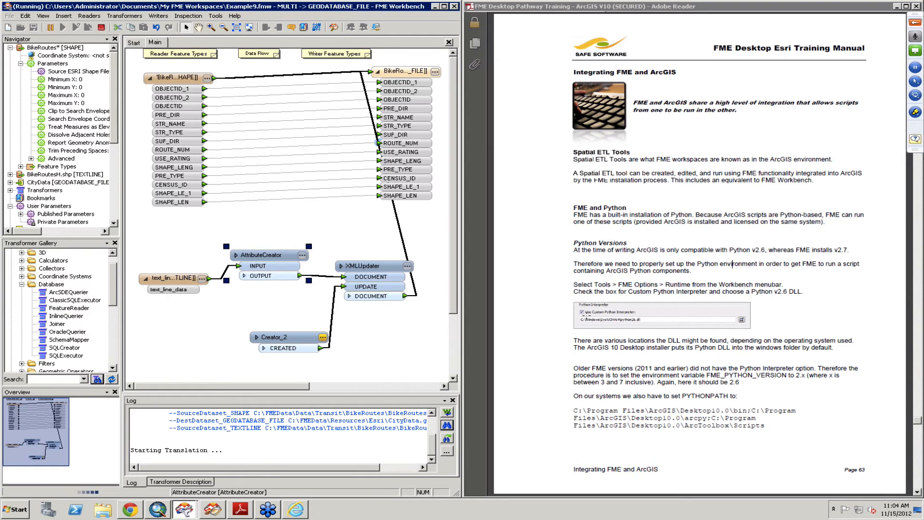
click(635, 251)
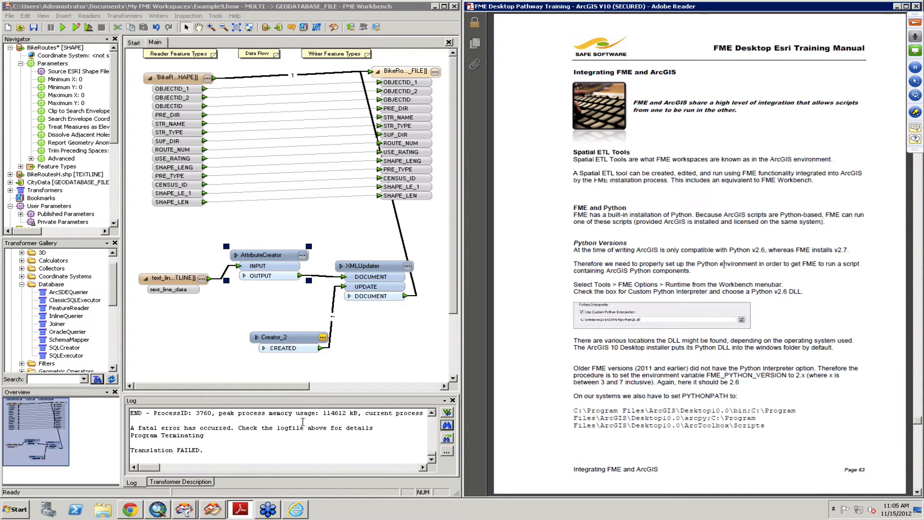
drag(432, 454, 431, 451)
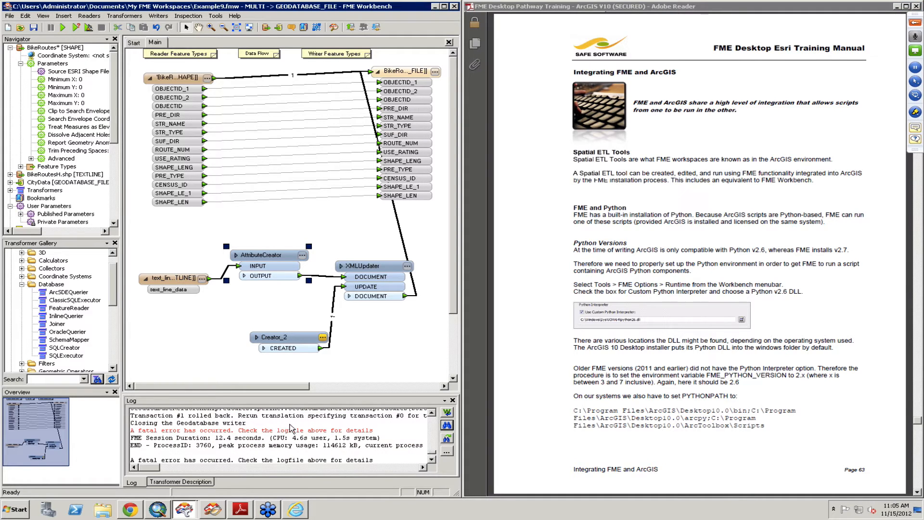
Step: Switch to ArcMap, show the Catalog, and collapse the Esri folder under C:\FMEData\Resources
click(157, 509)
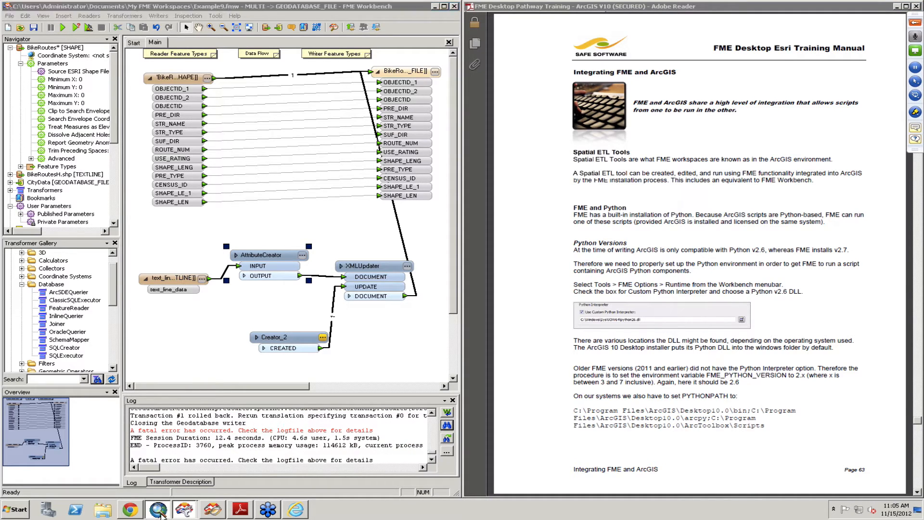
click(454, 105)
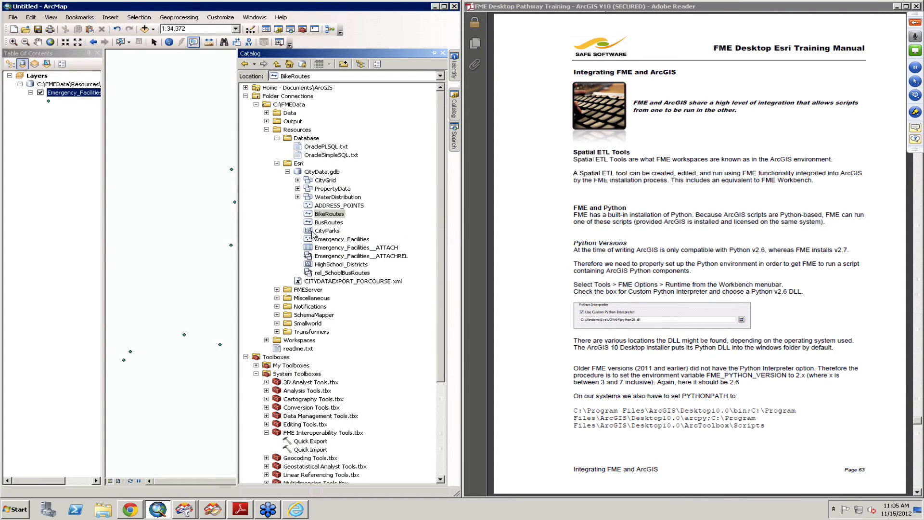
click(277, 163)
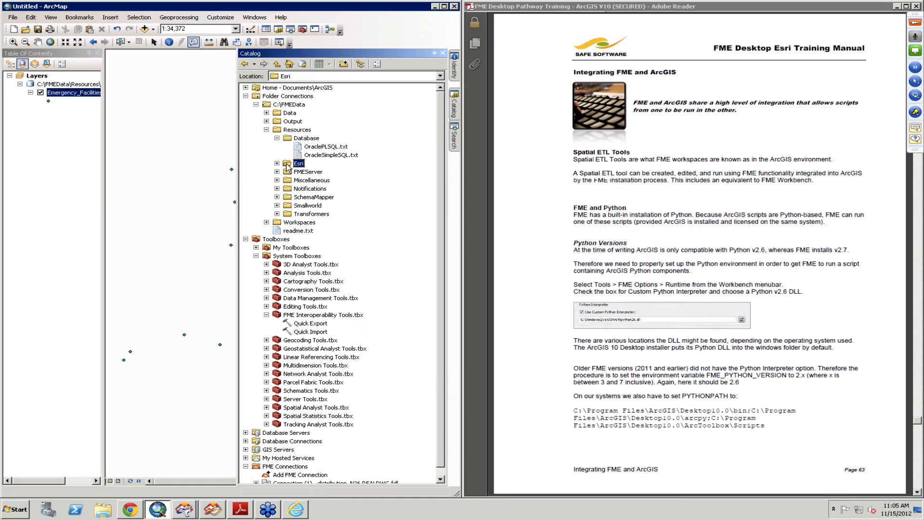
Step: Refresh the Esri folder in the Catalog, switch to FME Workbench, and rerun the workspace translation
right_click(288, 166)
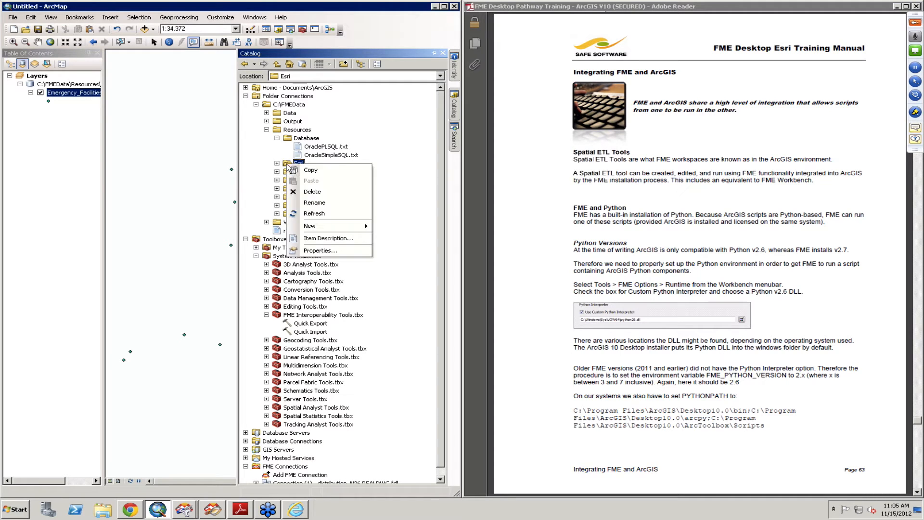
click(314, 213)
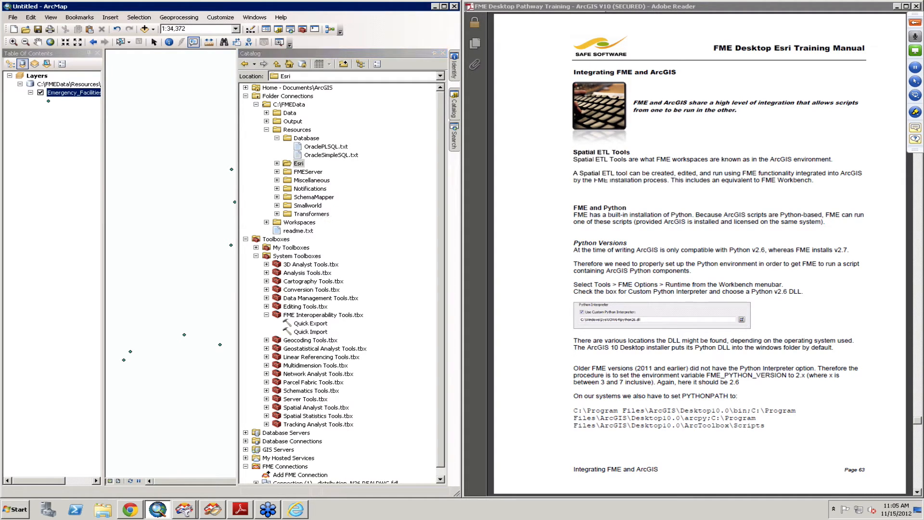
click(184, 509)
click(191, 477)
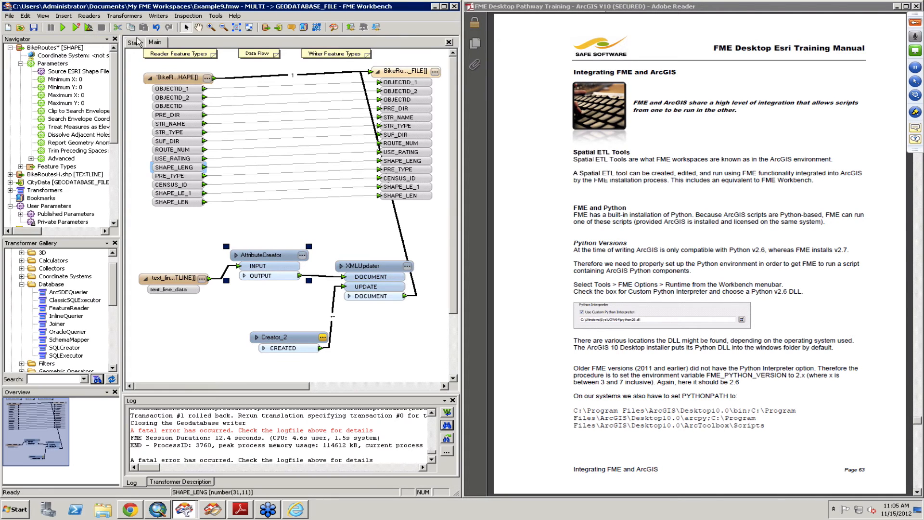
click(64, 28)
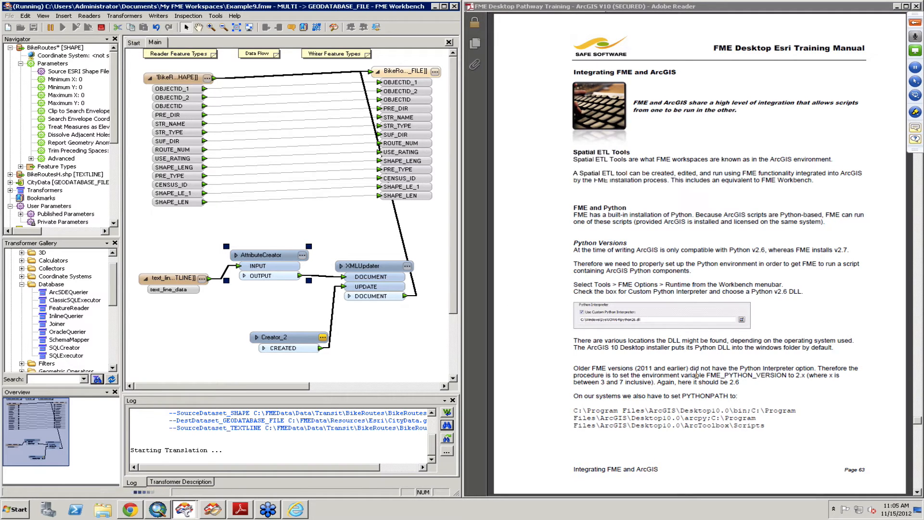
Step: Switch to the training manual and read from the FME and ArcGIS integration section through to Example 10
click(750, 244)
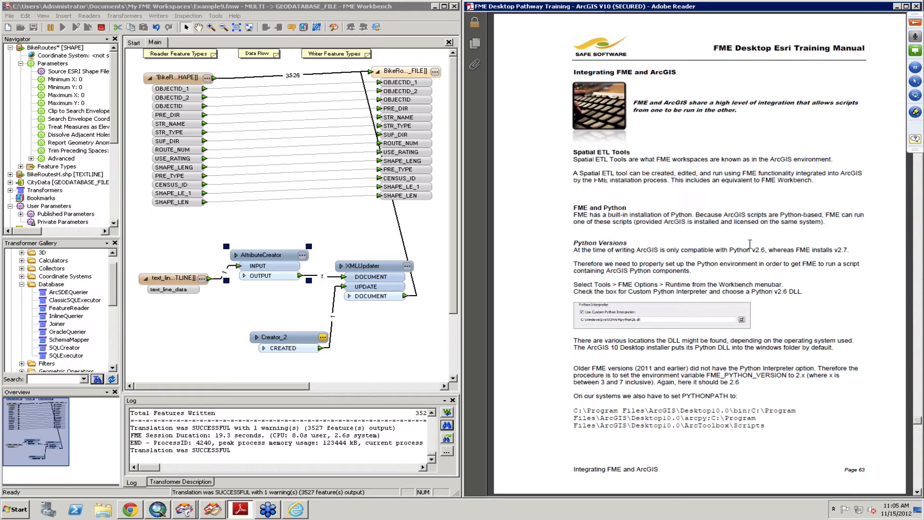
scroll(749, 244, down, 2)
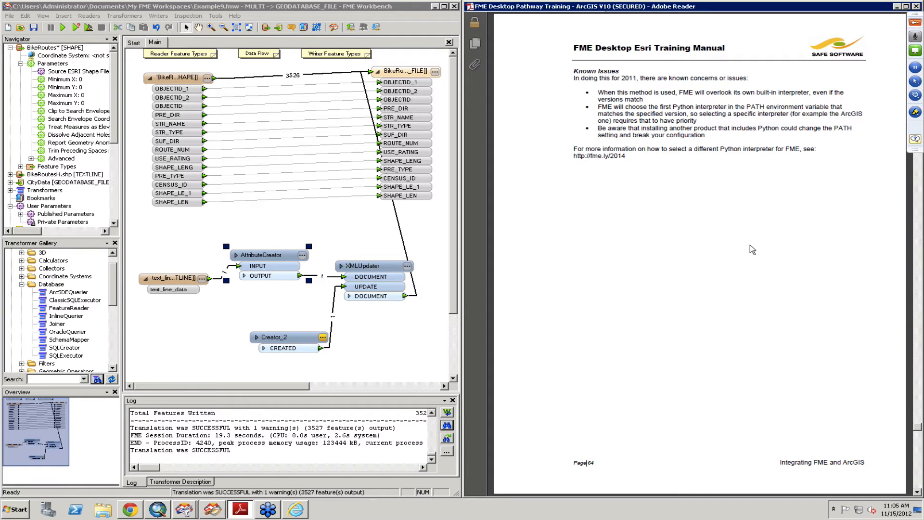
scroll(750, 244, up, 1)
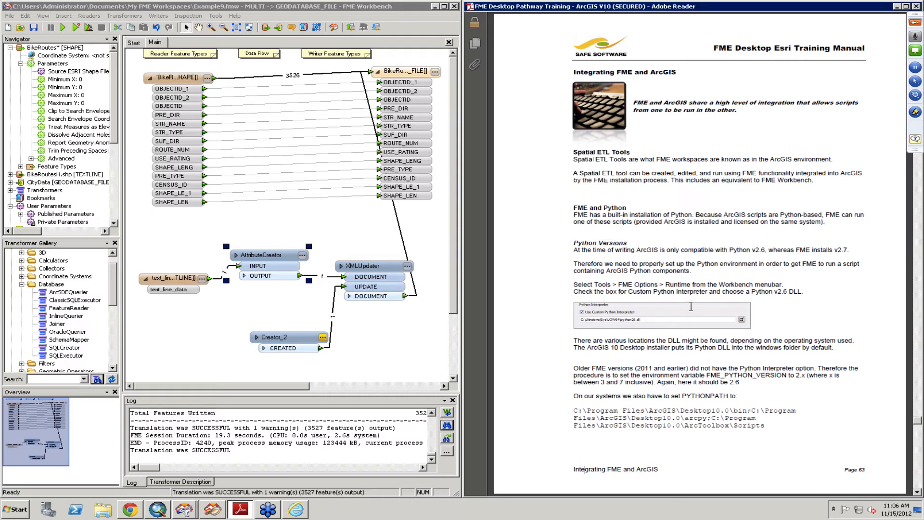
key(Caps_Lock)
drag(588, 347, 616, 350)
scroll(626, 370, down, 3)
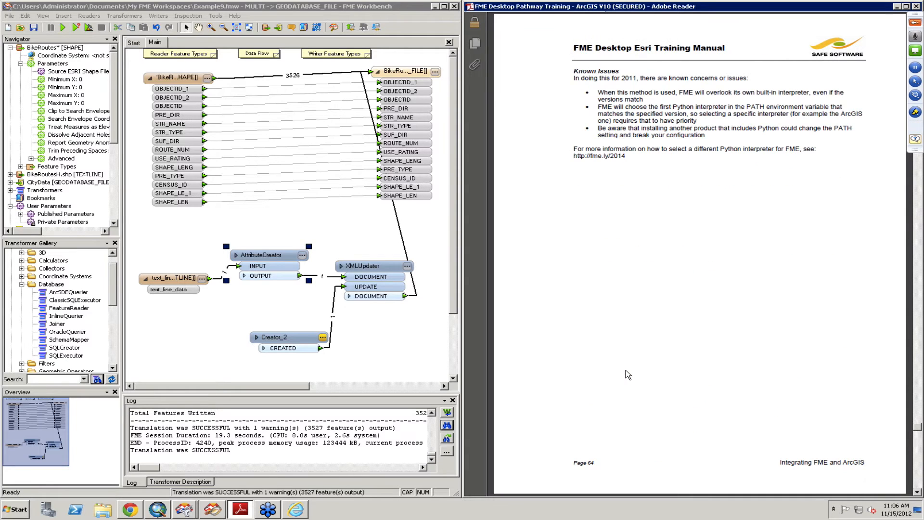
scroll(625, 370, down, 3)
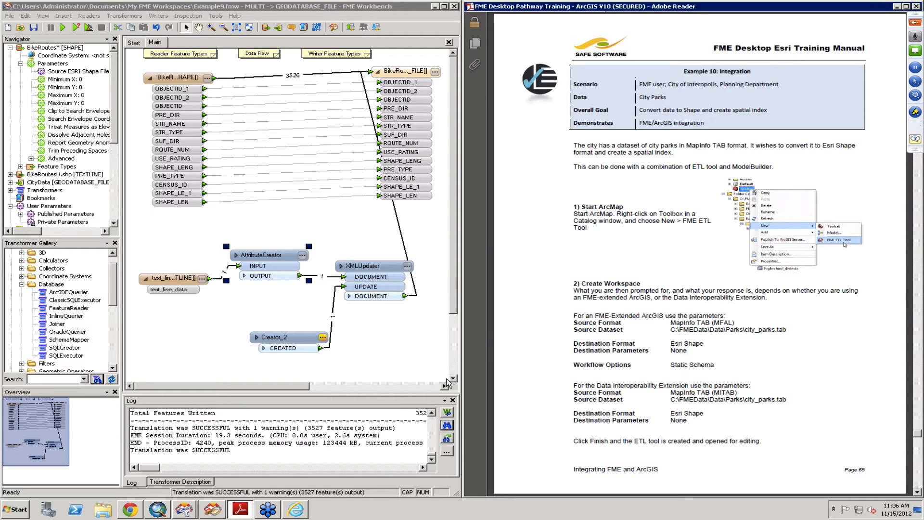
Step: Switch to ArcMap's Catalog, collapse Folder Connections, expand My Toolboxes and FME.tbx, and select the existing FME ETL Tool
click(158, 509)
click(459, 111)
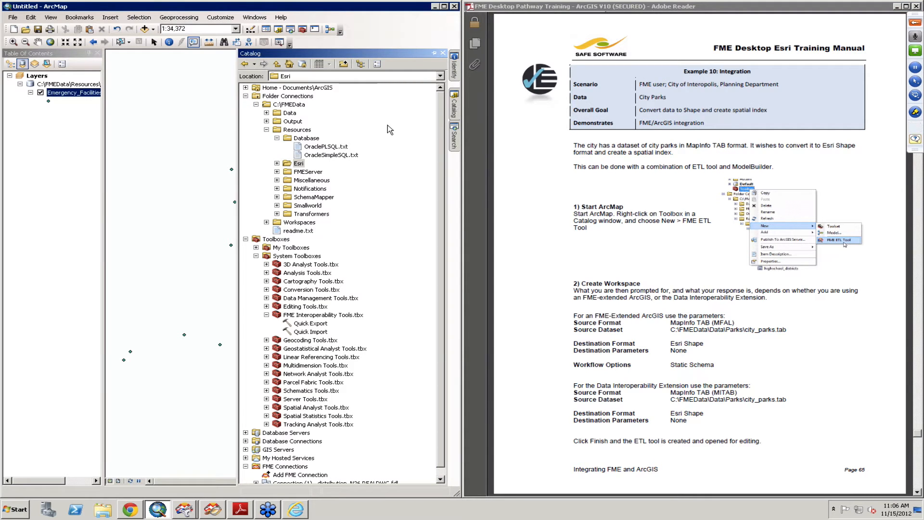
click(246, 96)
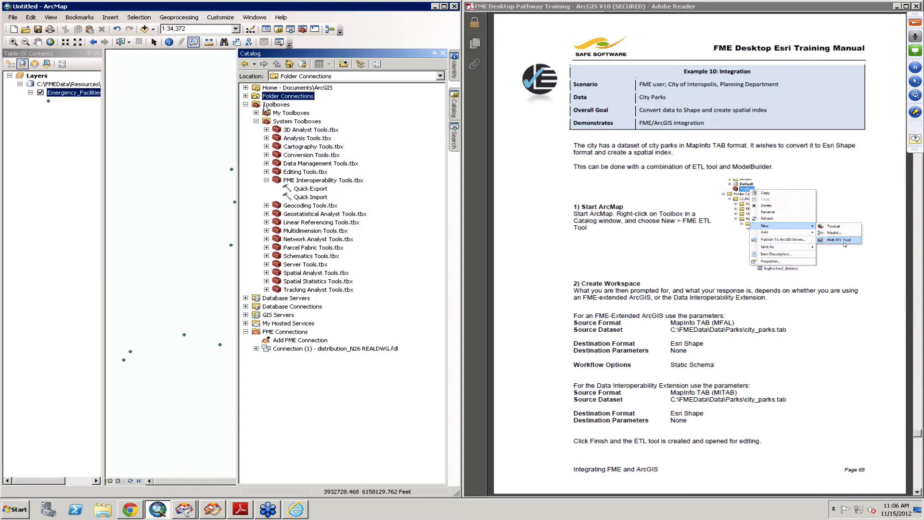
click(266, 106)
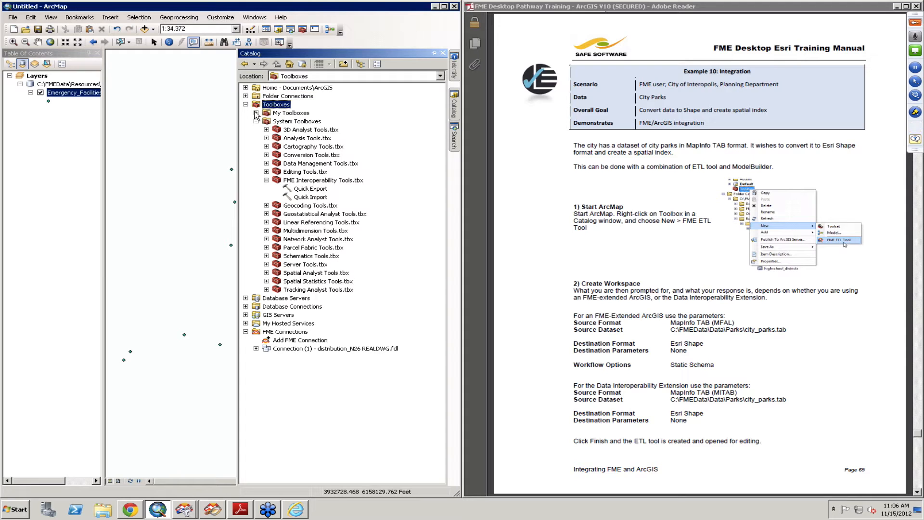
click(256, 113)
click(295, 115)
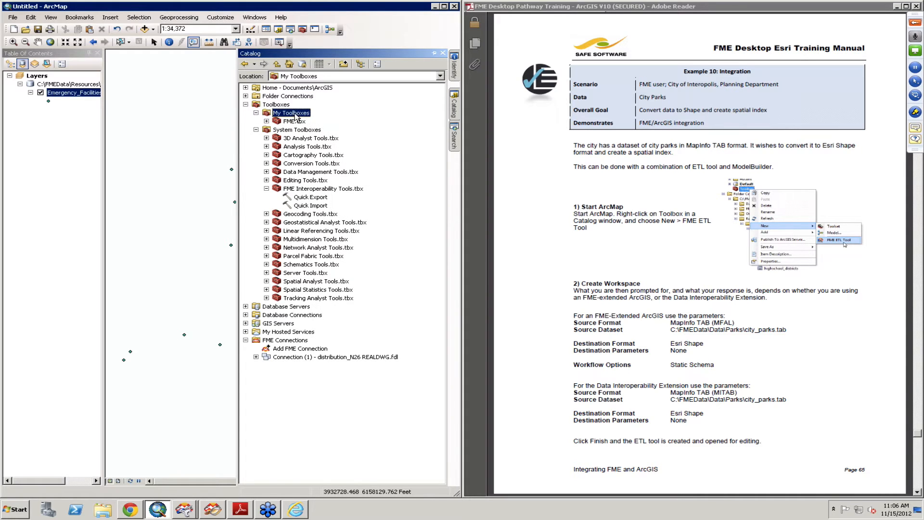
click(266, 121)
click(293, 122)
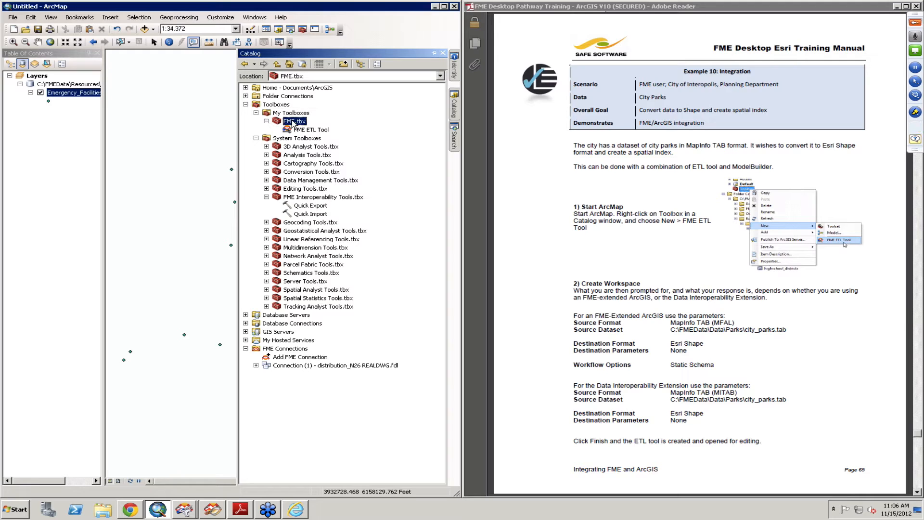
click(309, 130)
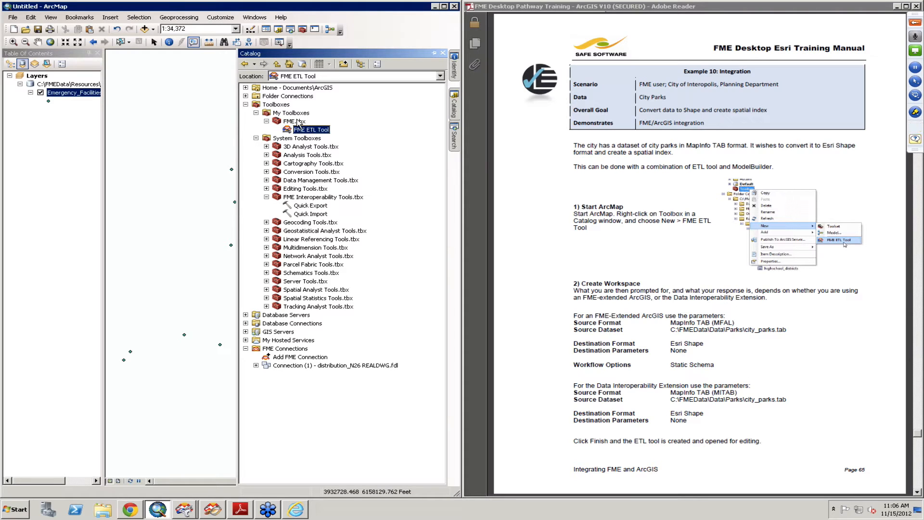
right_click(298, 121)
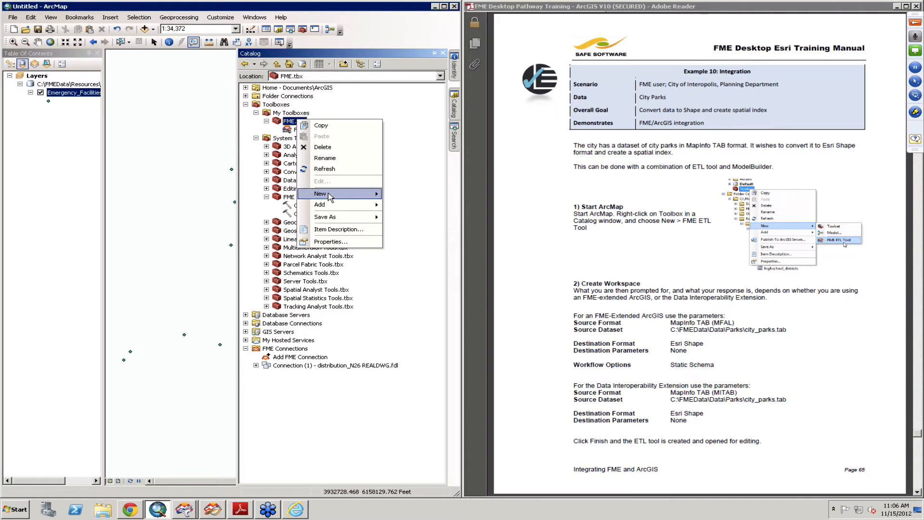
mouse_move(332, 193)
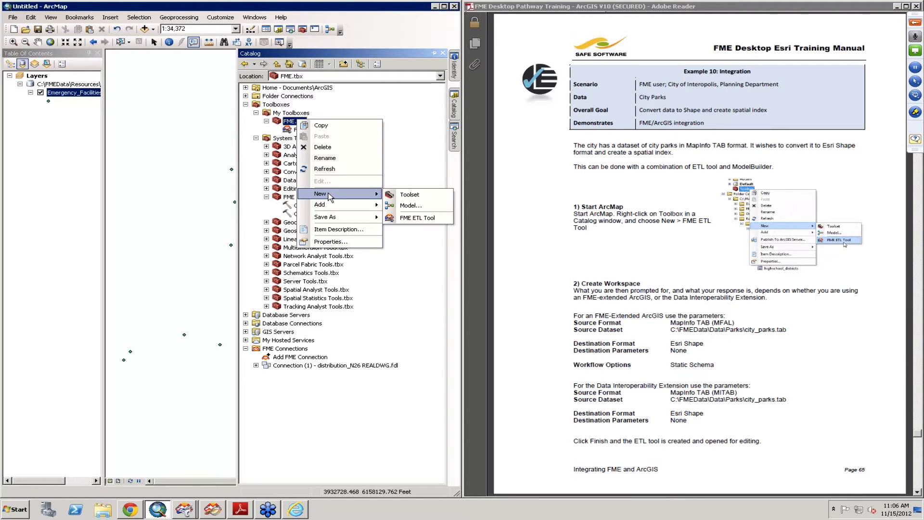
click(421, 218)
right_click(300, 131)
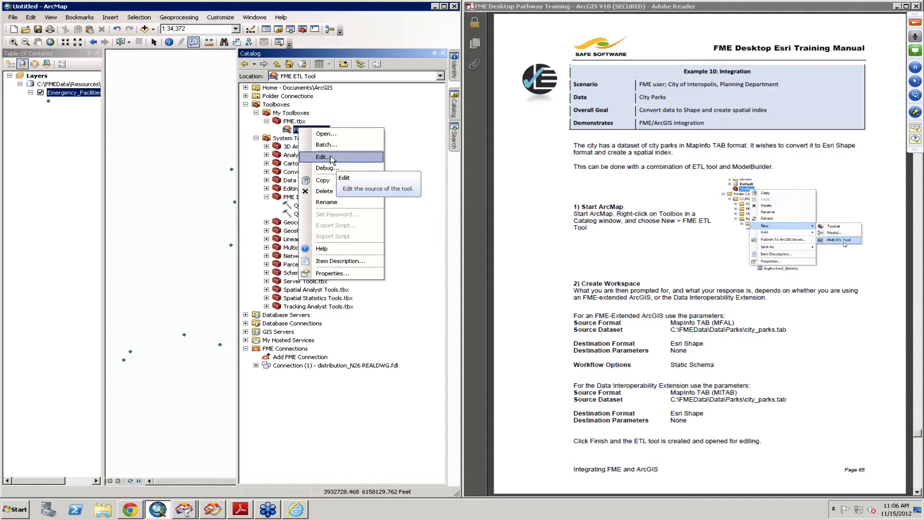
click(349, 115)
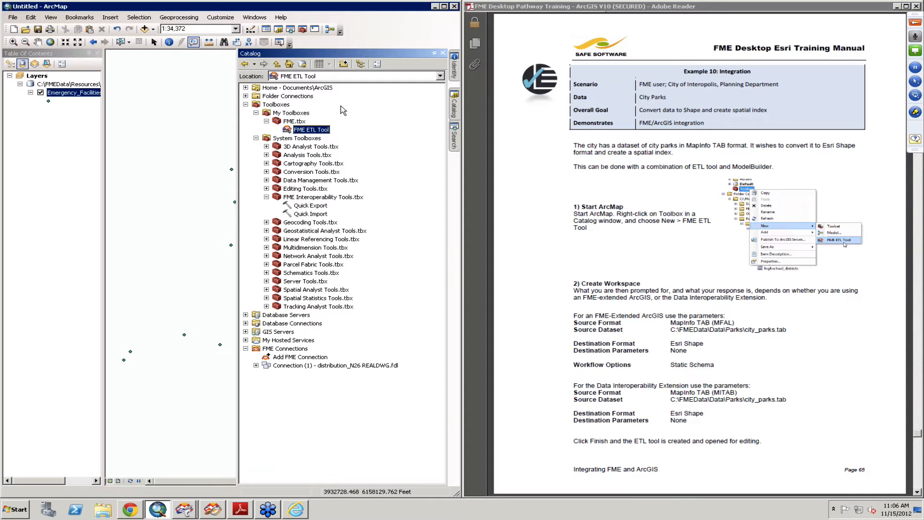
Step: Create a new FME ETL Tool in FME.tbx and set its source format to MapInfo TAB (MFAL)
right_click(291, 121)
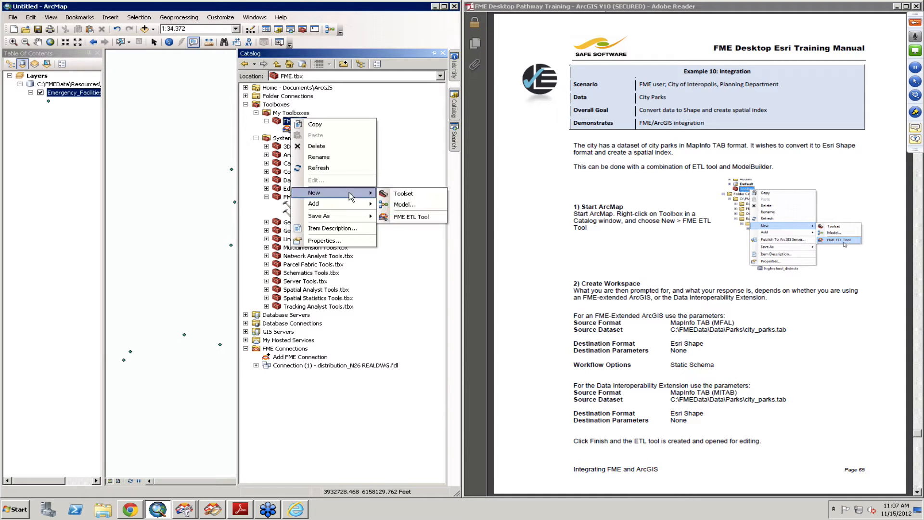
click(421, 219)
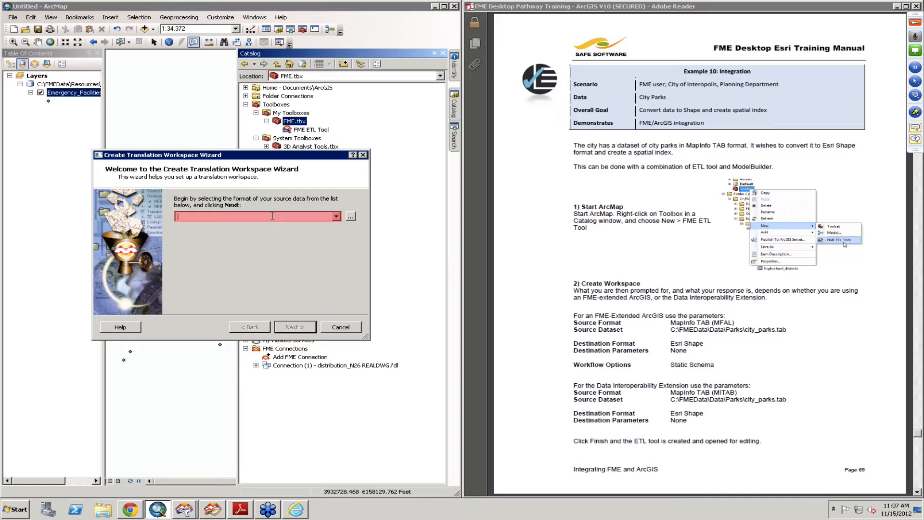
text(MAP)
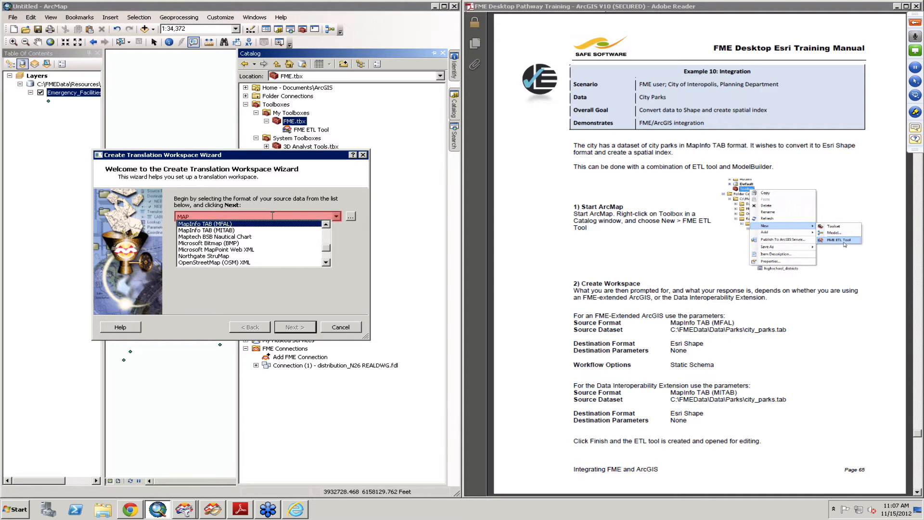
key(Return)
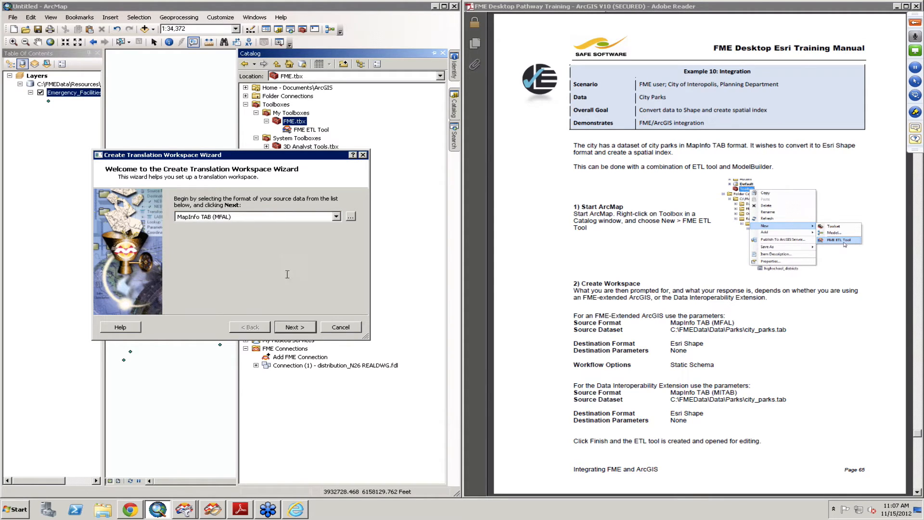
click(295, 328)
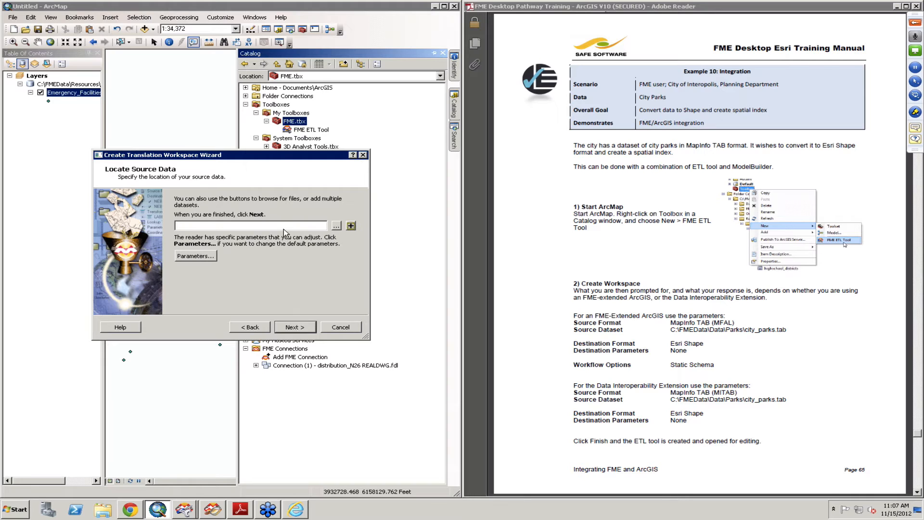
Step: Set the source dataset to C:\FMEData\Data\Parks\city_parks.tab and accept the default reader parameters
click(336, 227)
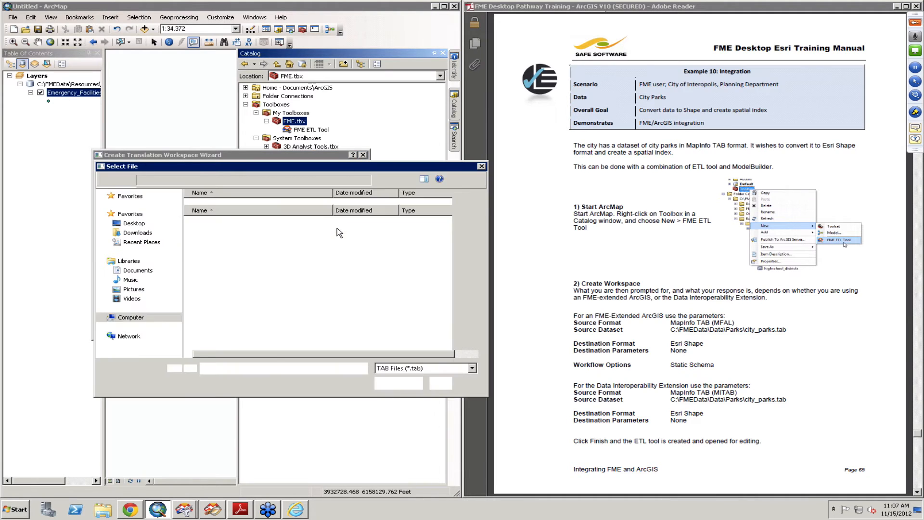
click(242, 180)
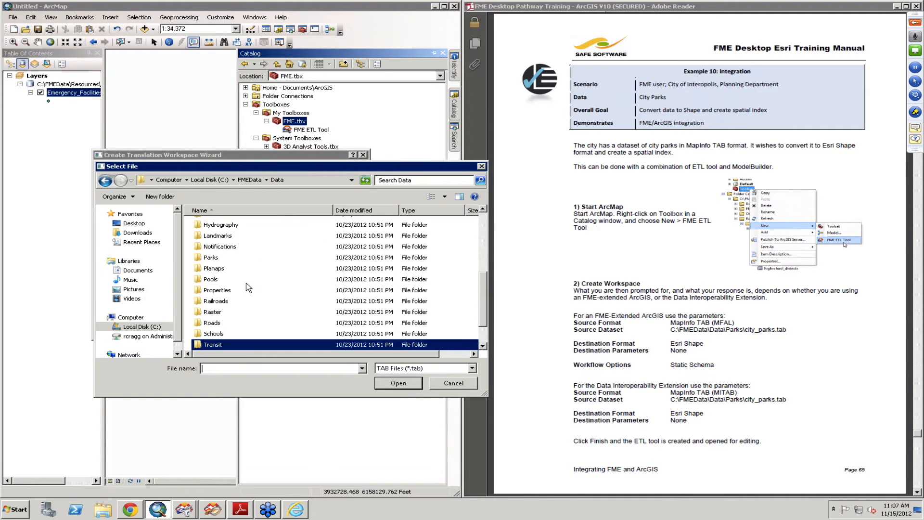
double_click(214, 257)
click(225, 236)
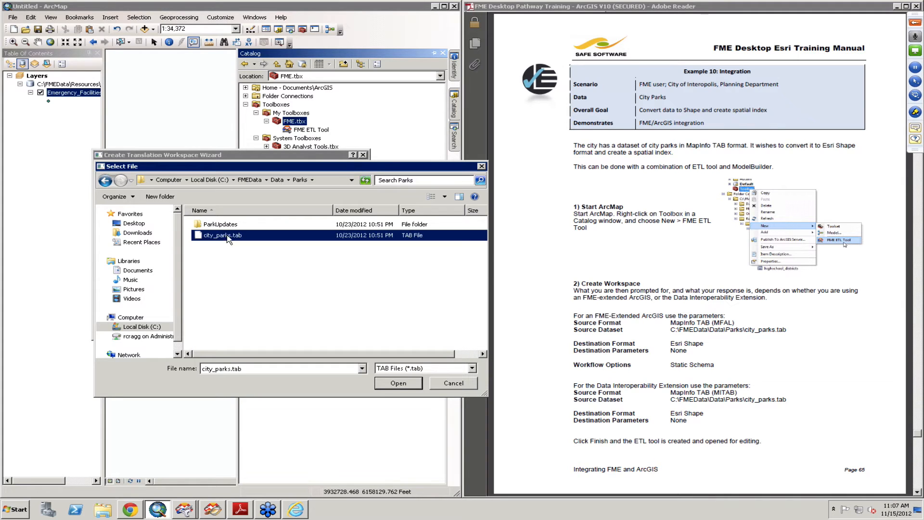
click(391, 383)
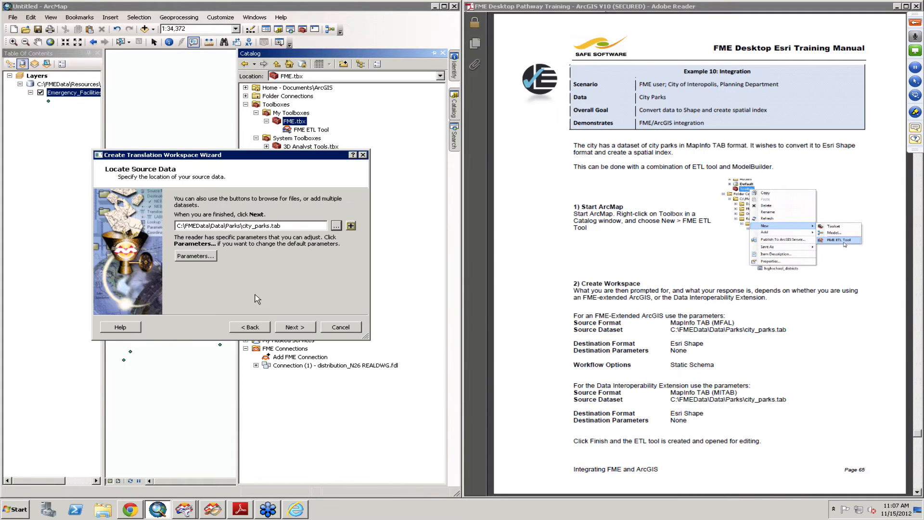
click(197, 255)
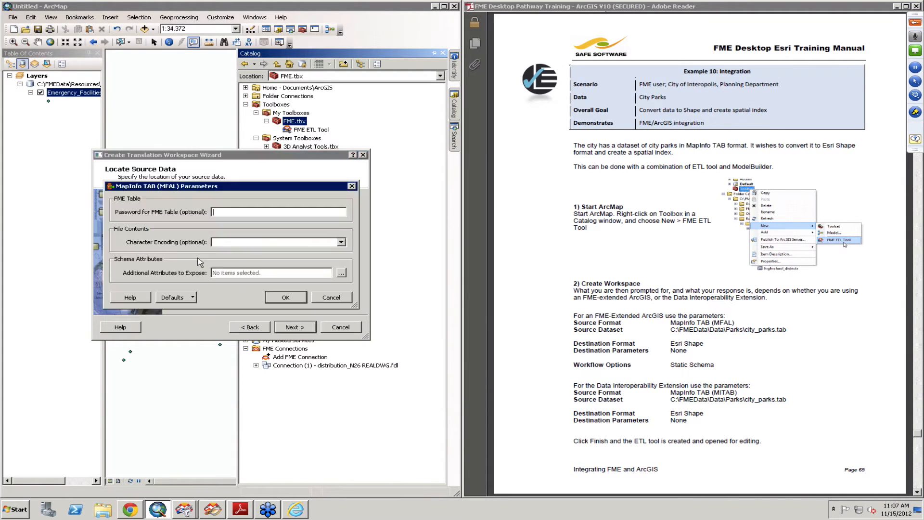
click(280, 302)
click(295, 327)
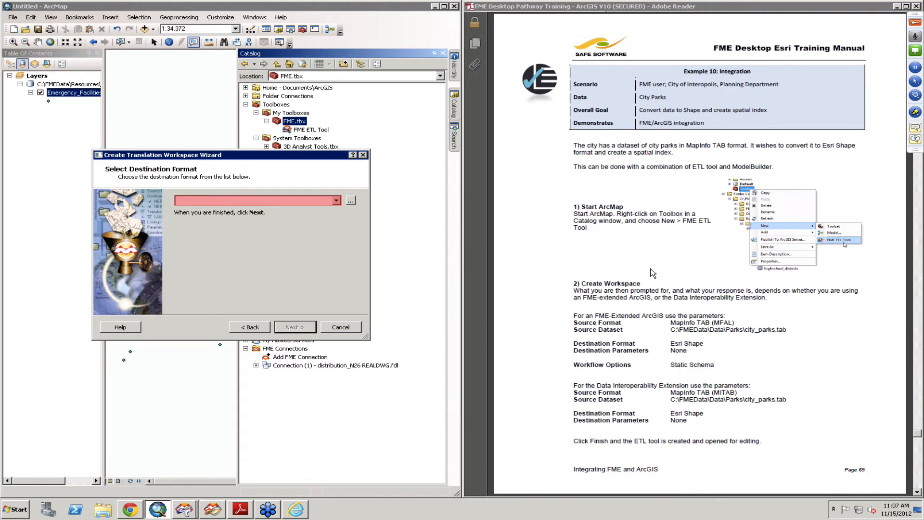
Step: Set the destination format of the new translation workspace to Esri Shape
click(337, 200)
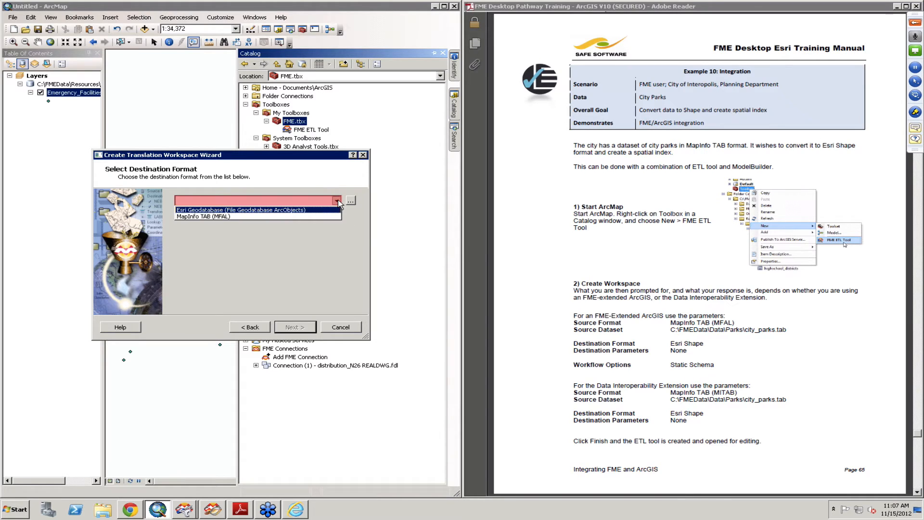
click(303, 200)
text(Esri Shape)
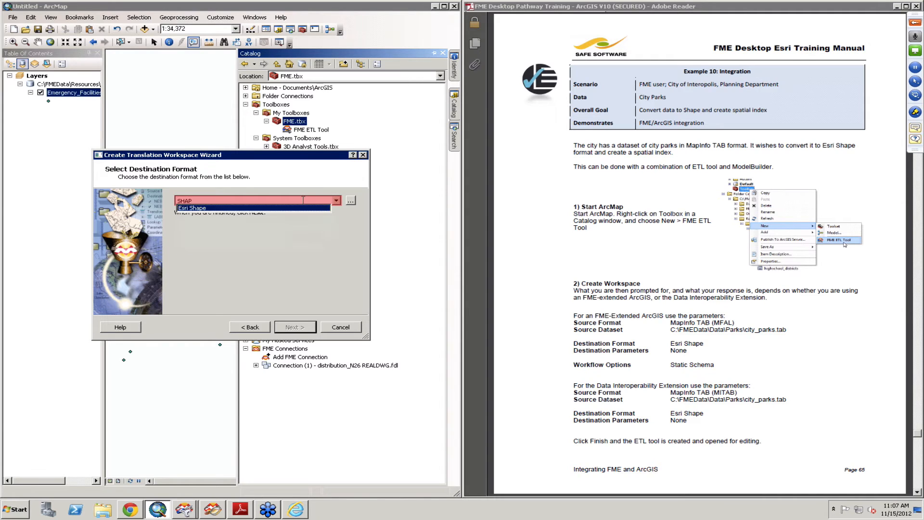
key(Return)
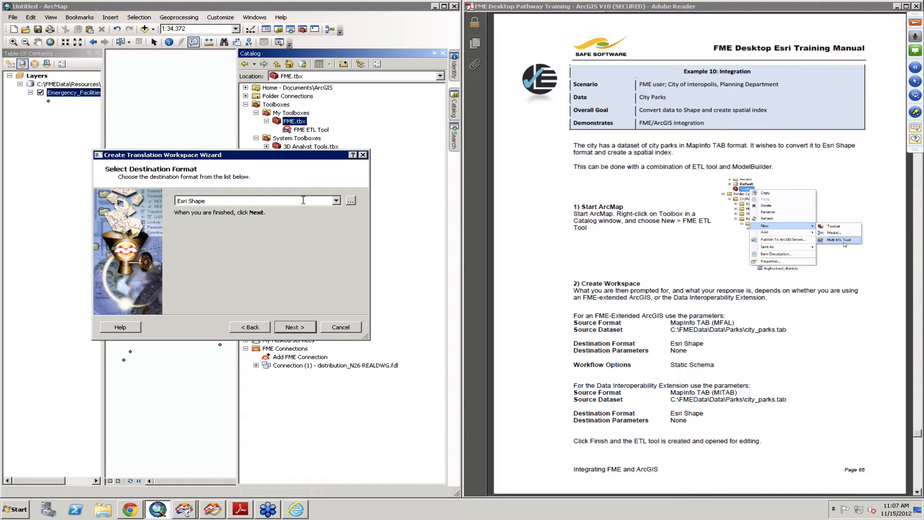
click(291, 329)
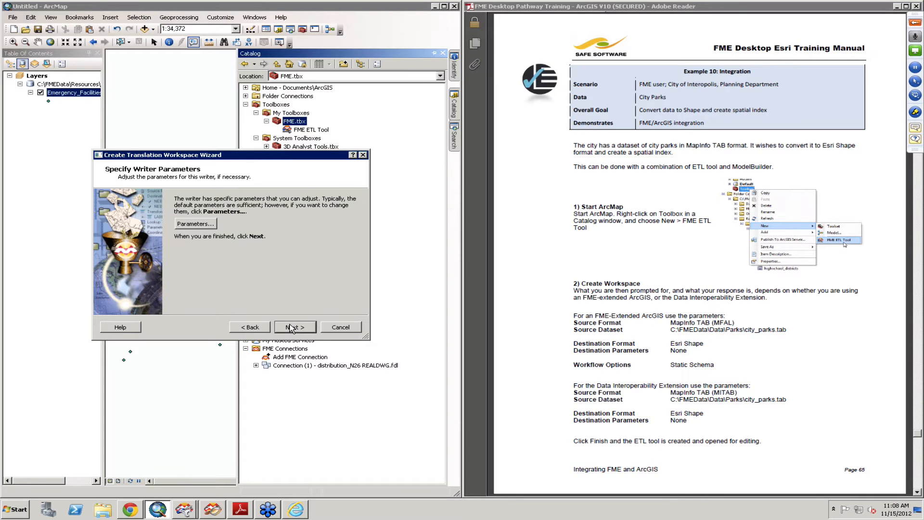
Step: Review and accept the default Esri Shape writer parameters, keep the Static Schema workflow option, and complete the workspace wizard
click(202, 224)
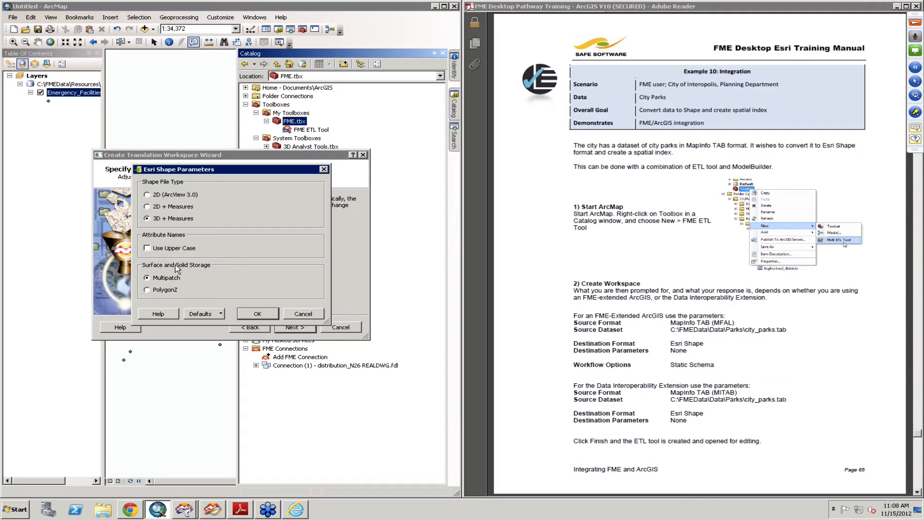
click(257, 314)
click(302, 328)
click(294, 327)
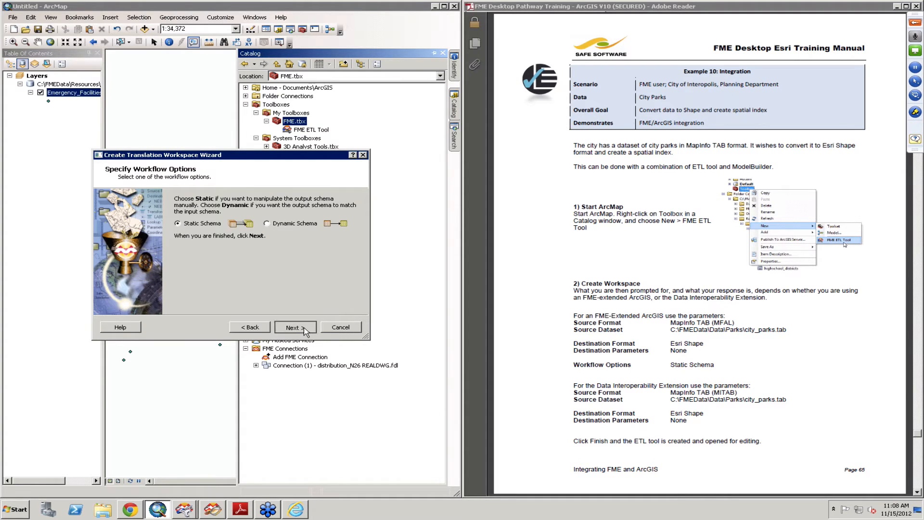
click(295, 327)
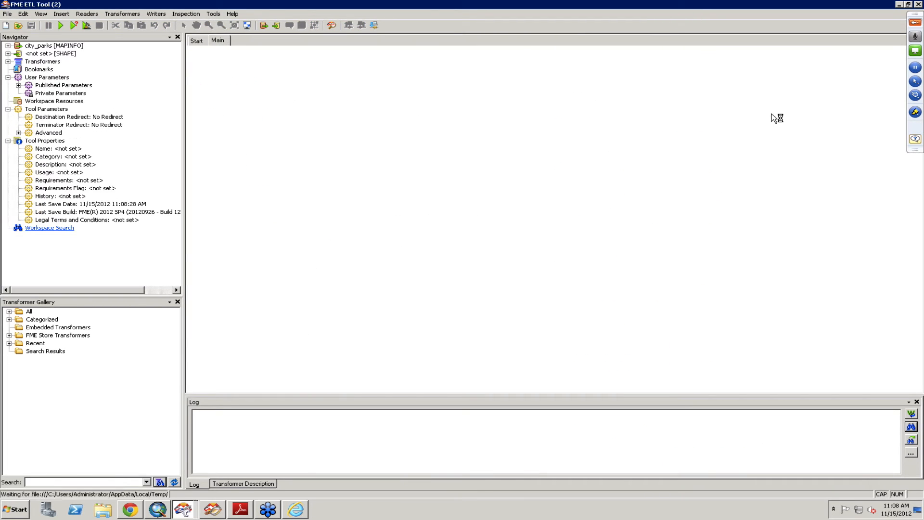
Step: Shrink and reposition the new ETL tool's workspace window, check the tool in ArcMap's Catalog, and close the workspace
click(908, 5)
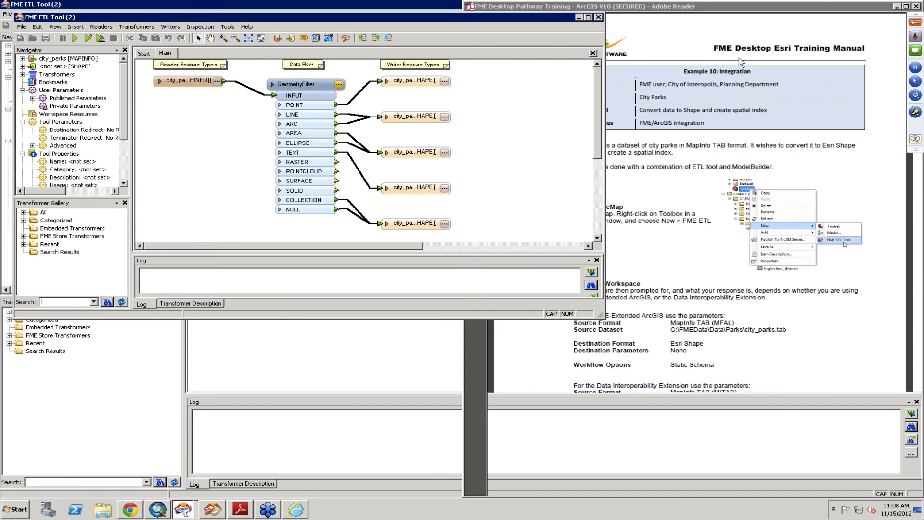
drag(435, 20, 658, 132)
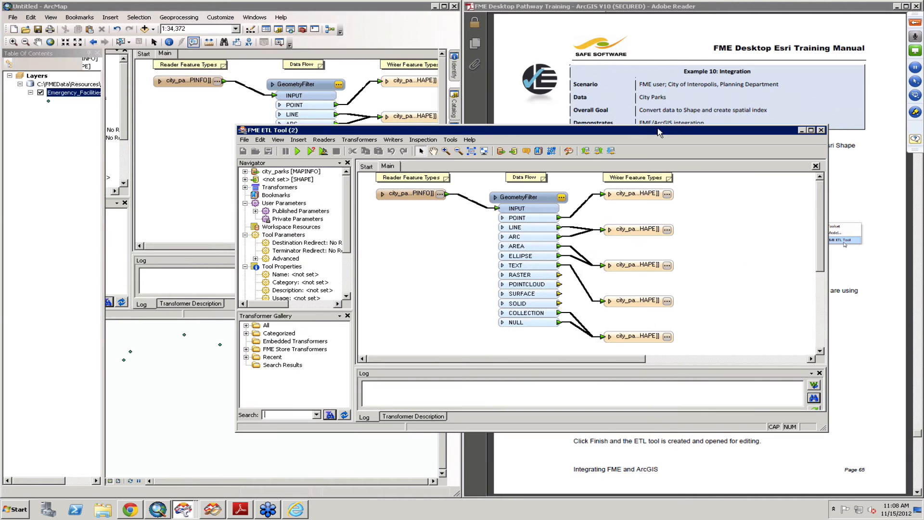
click(453, 100)
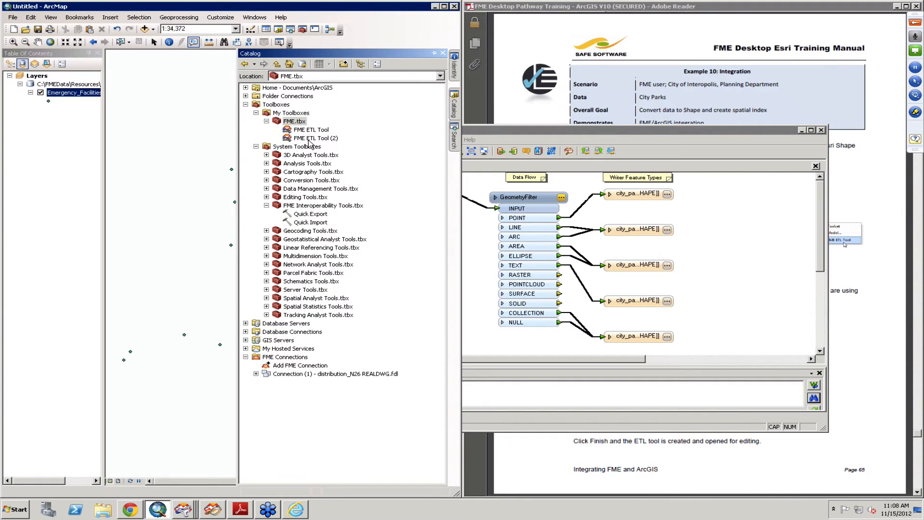
click(494, 131)
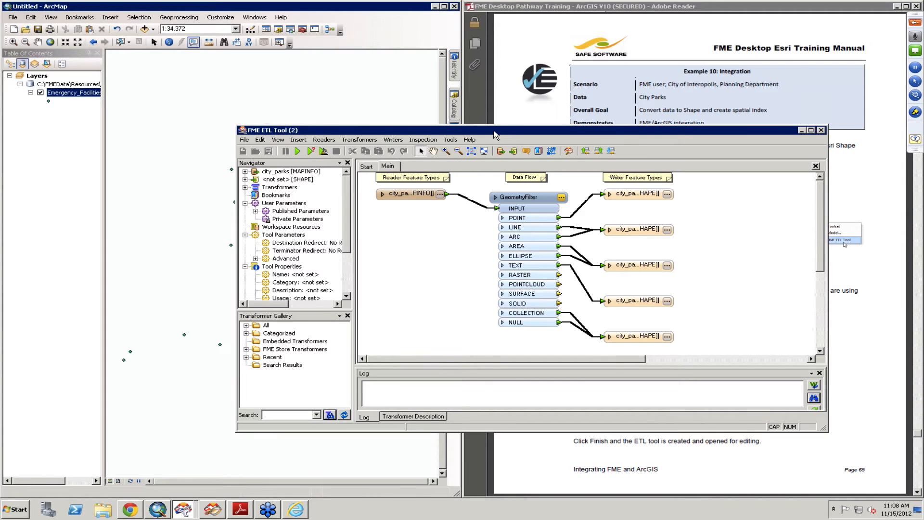
click(822, 131)
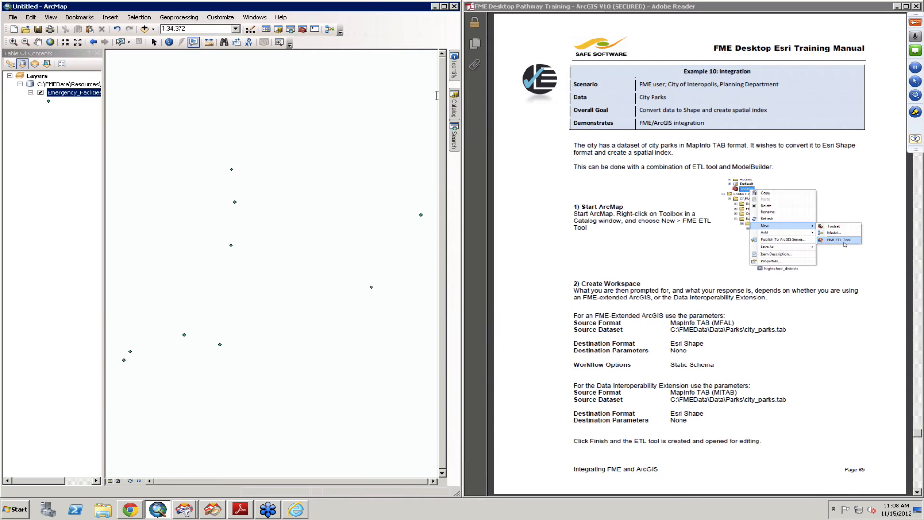
Step: Rename FME ETL Tool (2) in FME.tbx to Example 10
mouse_move(453, 109)
click(318, 138)
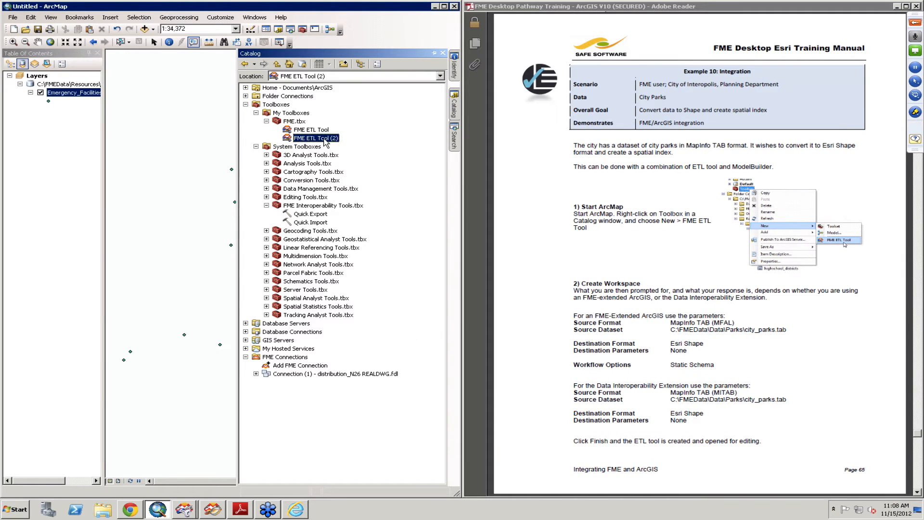
right_click(326, 141)
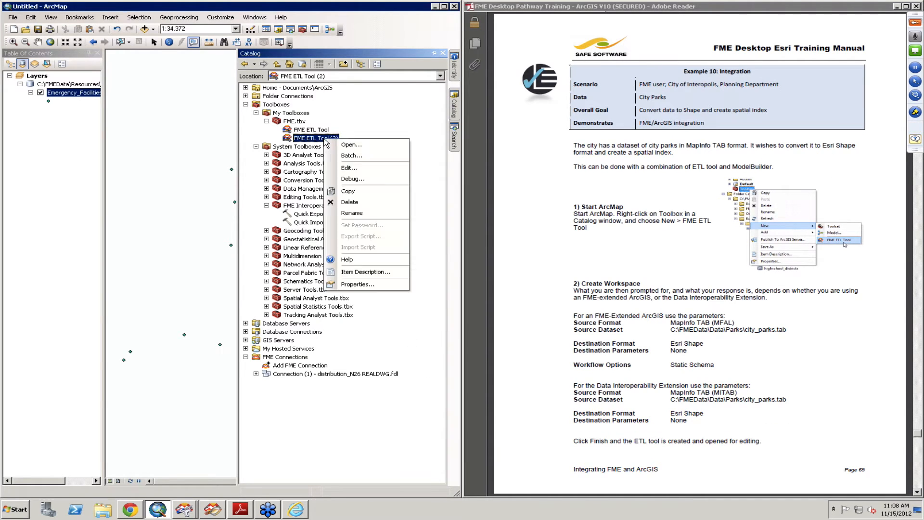
click(363, 212)
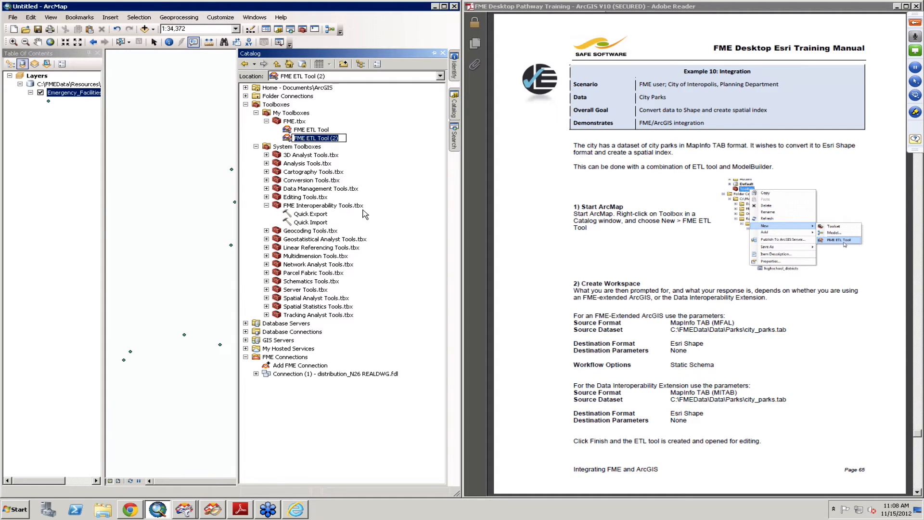
key(BackSpace)
text(Example 10)
key(Return)
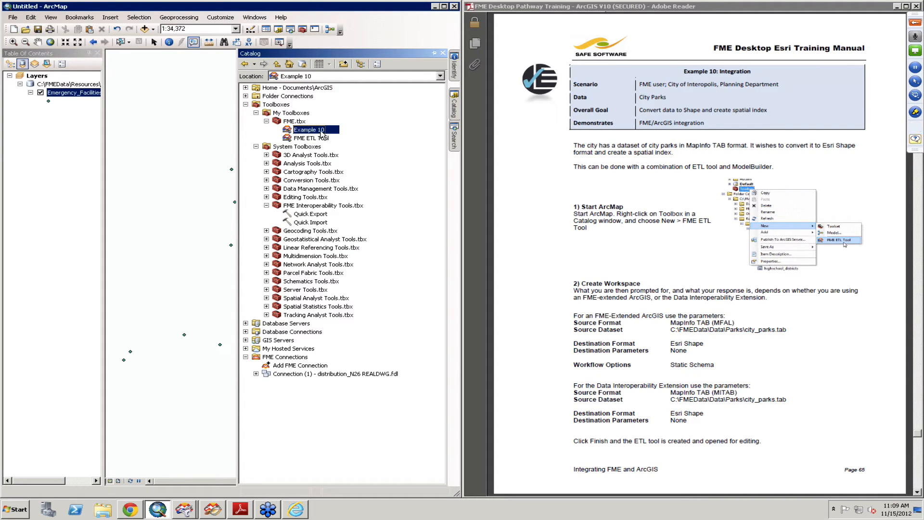
Step: Open the Example 10 tool for editing and move its workspace window clear of the manual's instructions
right_click(322, 134)
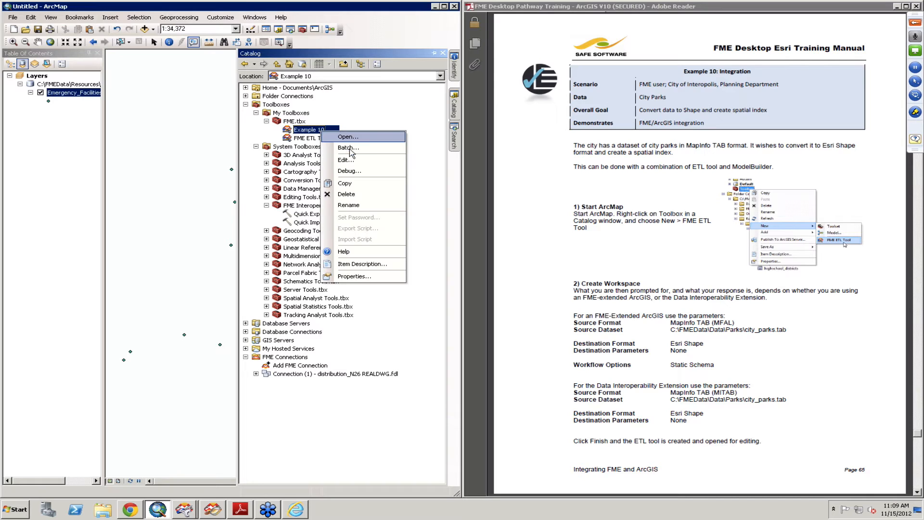
click(311, 139)
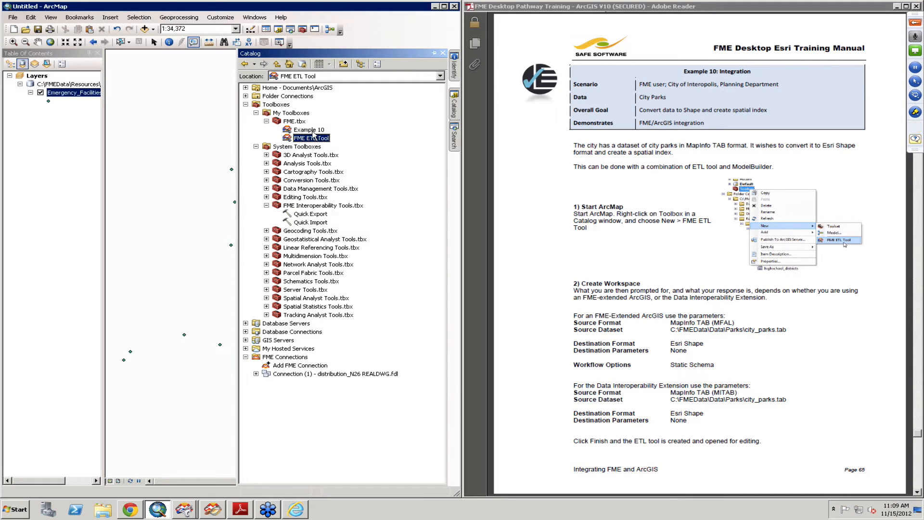
right_click(311, 129)
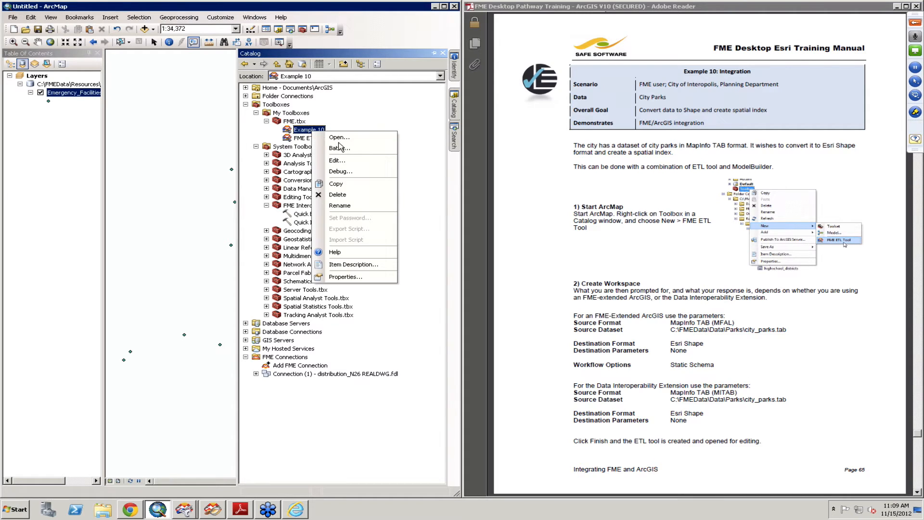
click(349, 161)
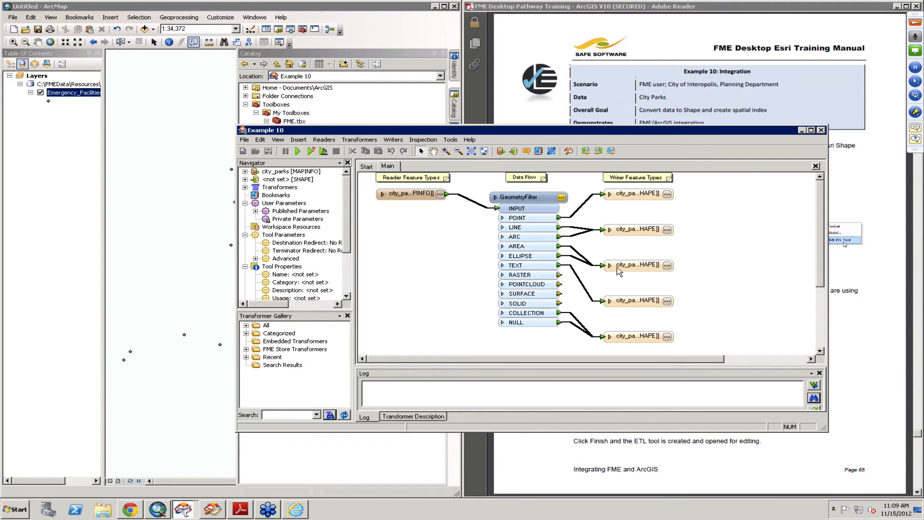
click(714, 130)
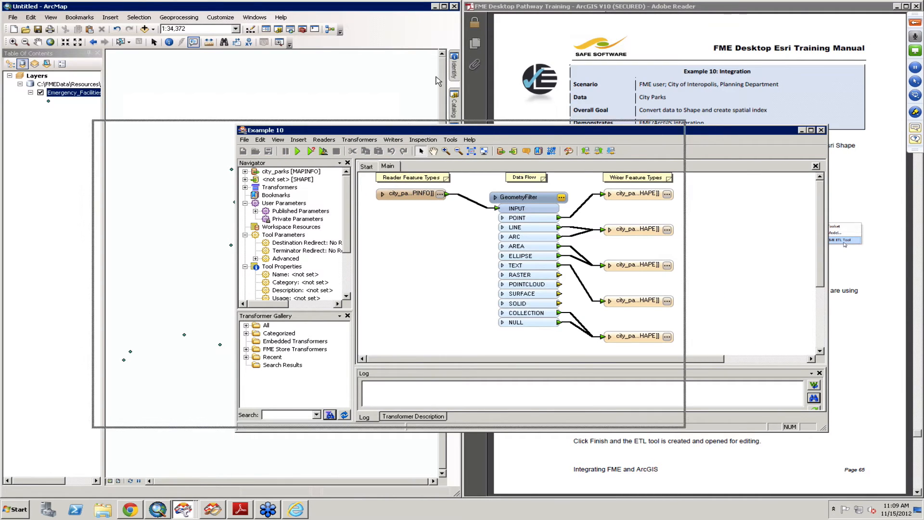
drag(696, 130, 470, 53)
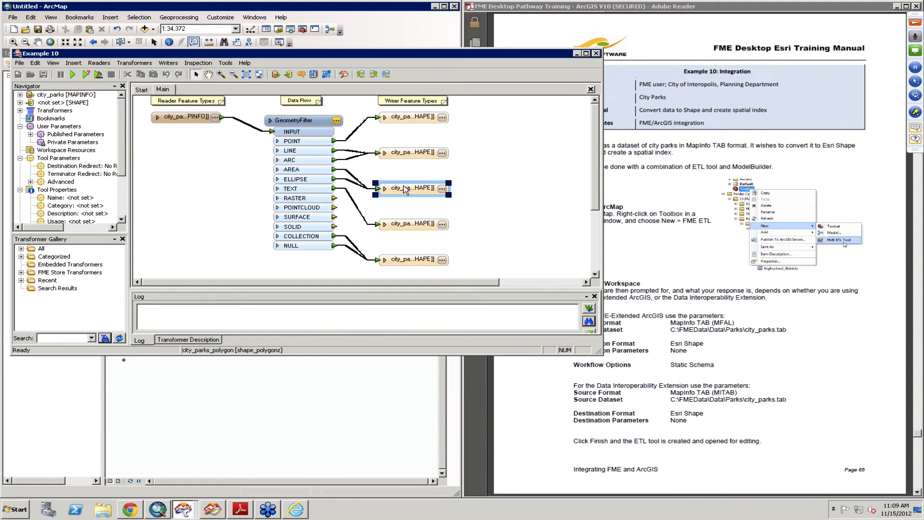
Step: Rename the city_parks_polygon writer feature type to CityParks
click(442, 189)
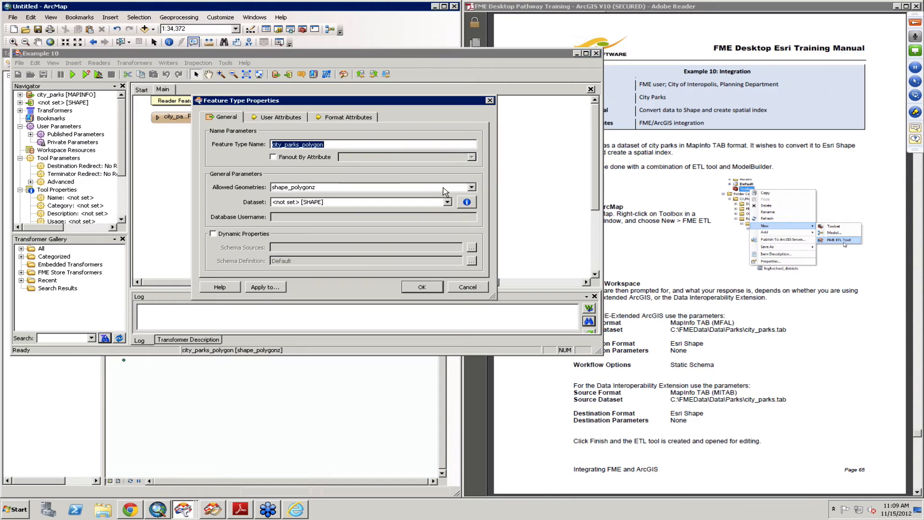
text(City)
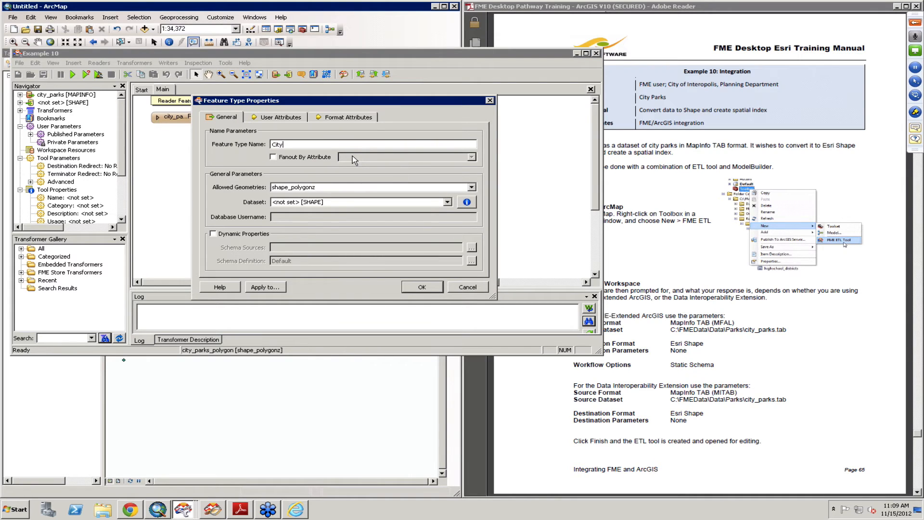
text(Parks)
click(411, 287)
Step: Delete the GeometryFilter transformer and every writer feature type except CityParks
click(291, 124)
key(Delete)
drag(343, 108, 488, 171)
key(Delete)
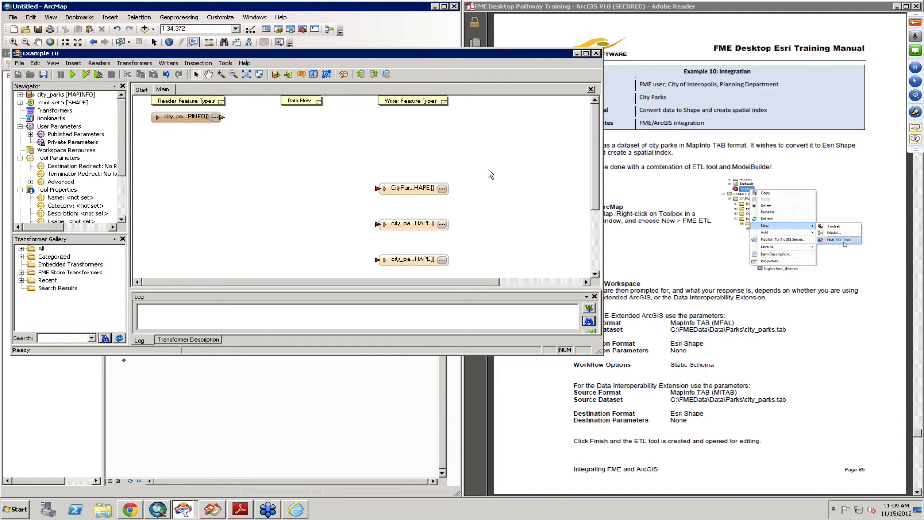
drag(342, 209, 537, 292)
key(Delete)
Step: Connect the city_parks reader feature type directly to the CityParks writer and move the writer up beside it
click(377, 188)
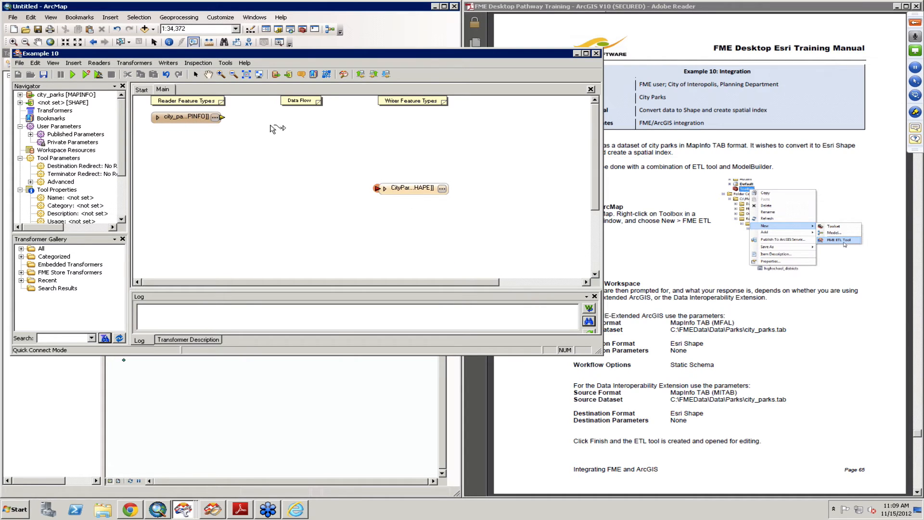
click(222, 117)
drag(415, 187, 383, 123)
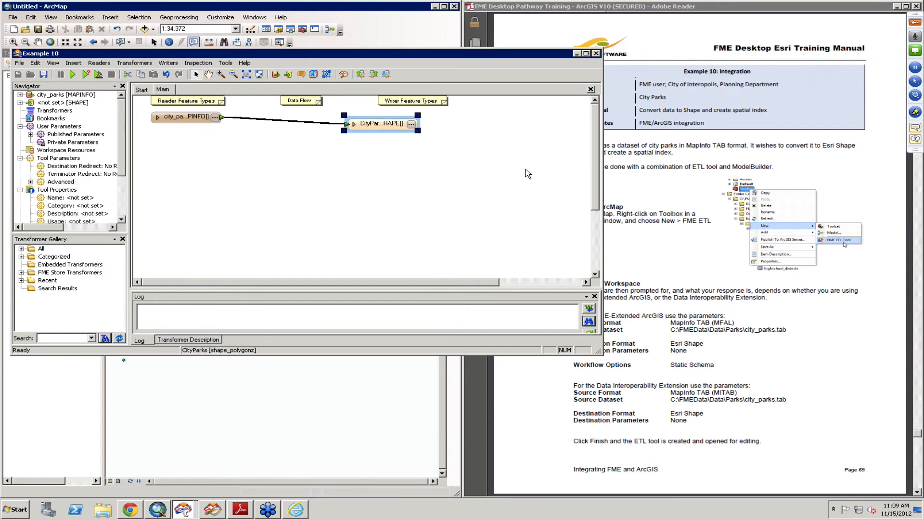
Step: Check the manual's Update Workspace instructions and insert an AreaCalculator on the connection between city_parks and CityParks
click(690, 224)
scroll(689, 224, down, 1)
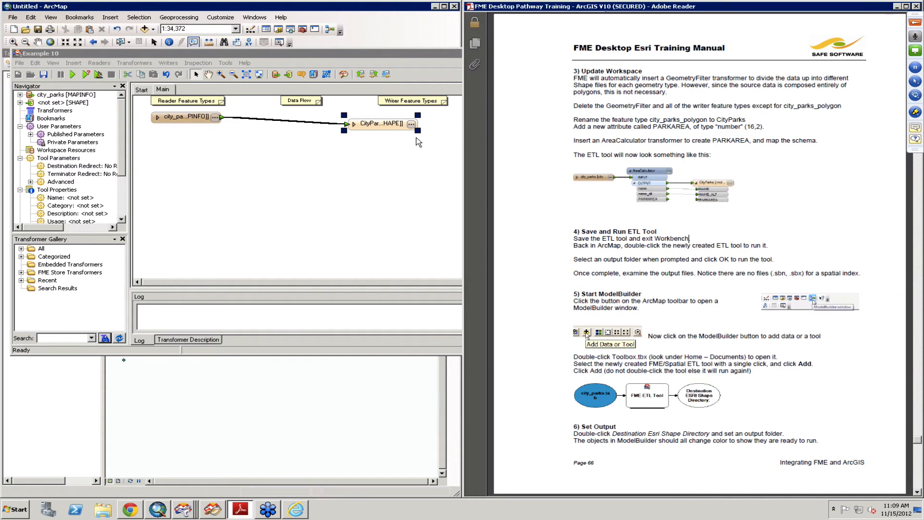
click(292, 121)
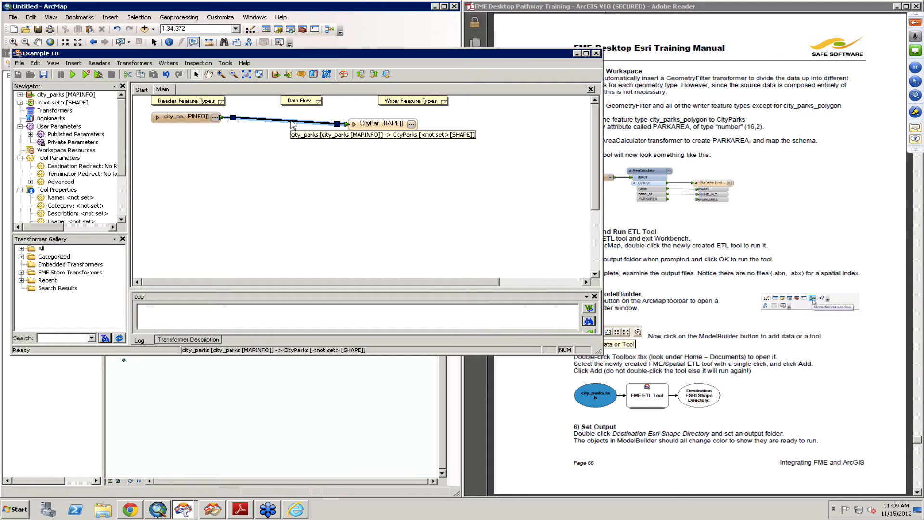
text(area)
key(Down)
key(Return)
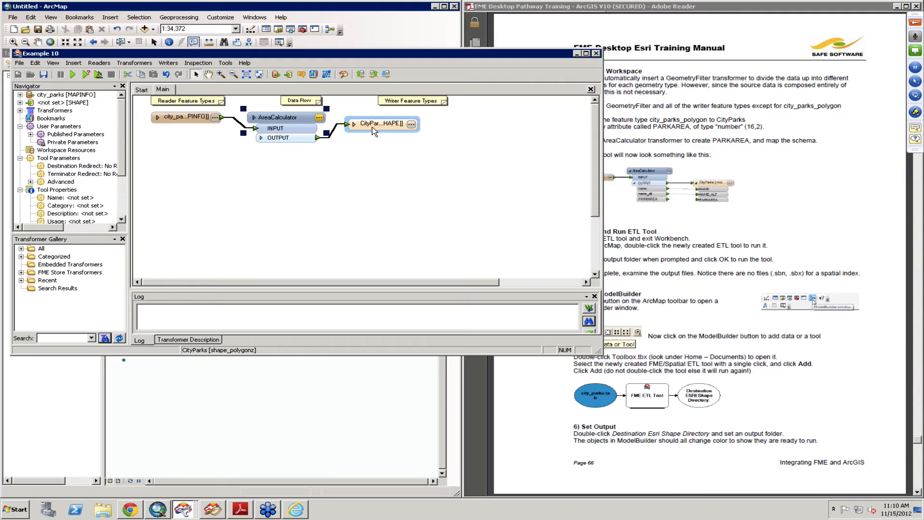
Step: Set the AreaCalculator's area attribute to PARKAREA
double_click(298, 119)
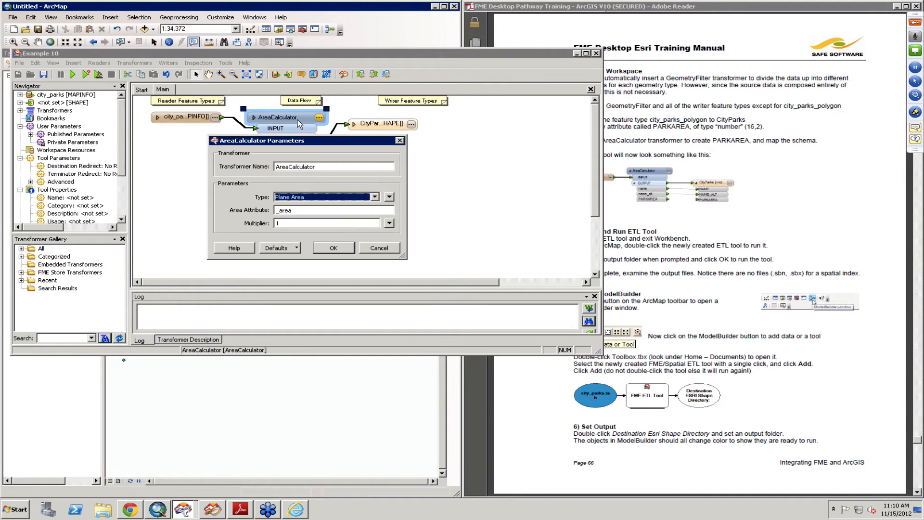
key(Tab)
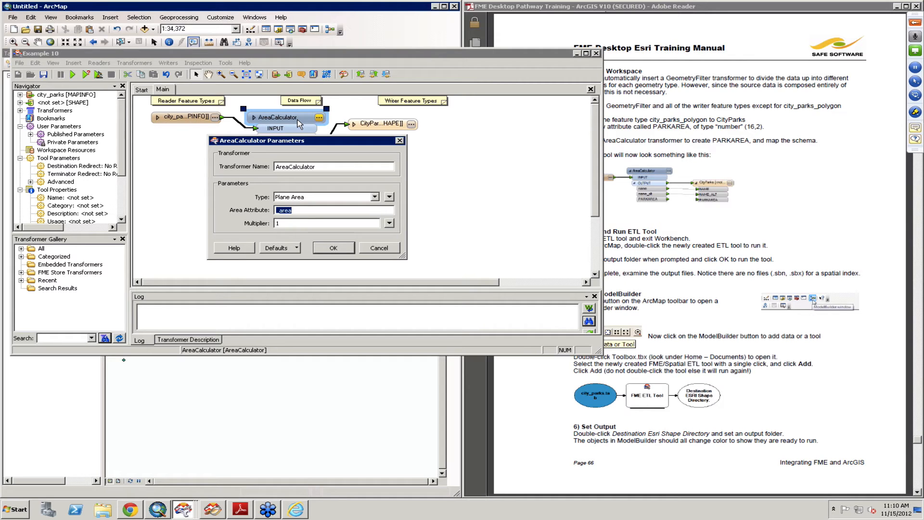
text(PARKAREA)
click(334, 248)
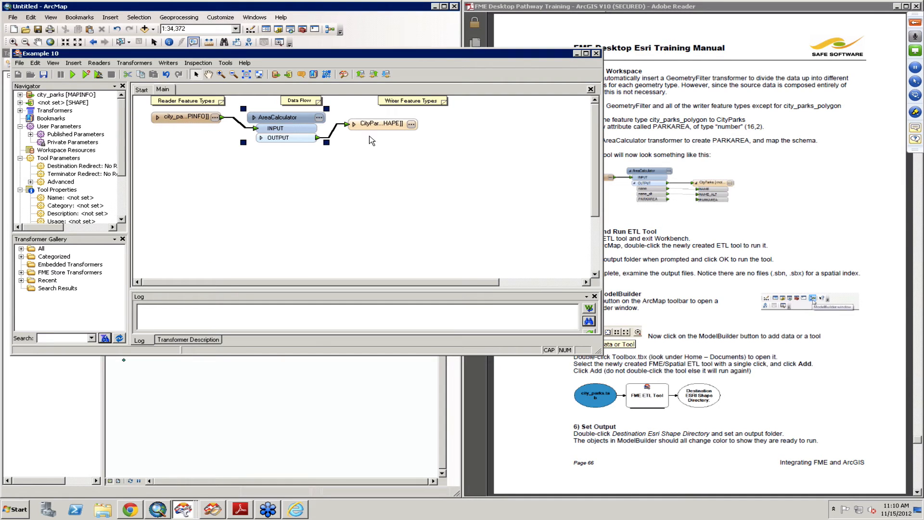
Step: Add a user attribute named PARKAREA of type number to the CityParks writer feature type
click(353, 124)
double_click(375, 127)
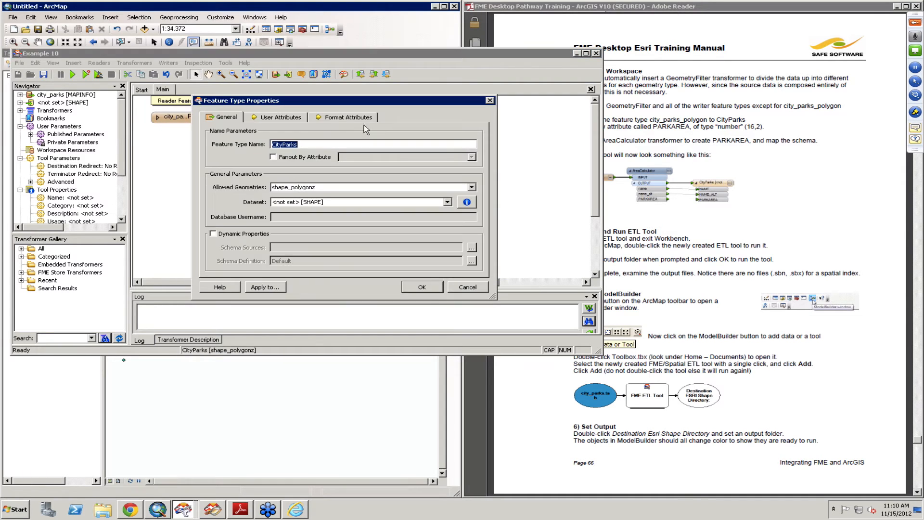
click(279, 118)
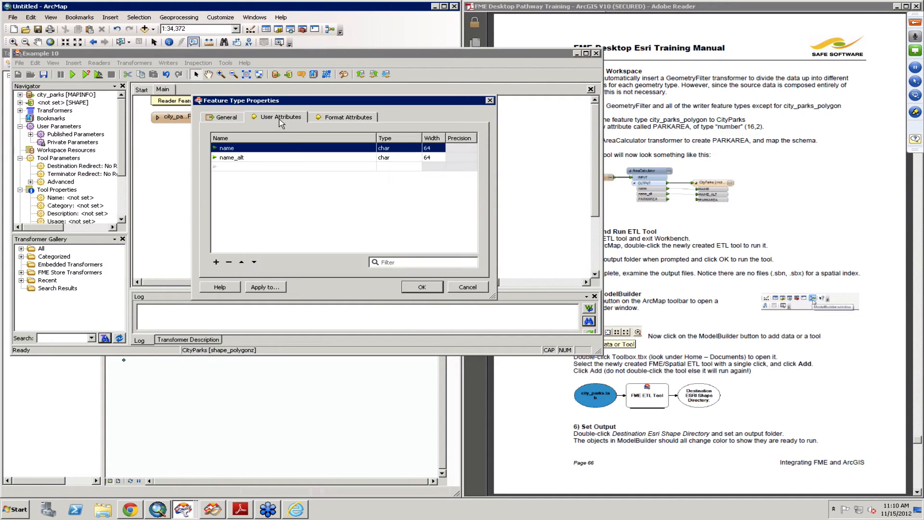
click(264, 167)
text(PARKAREA)
click(414, 169)
click(415, 167)
click(396, 195)
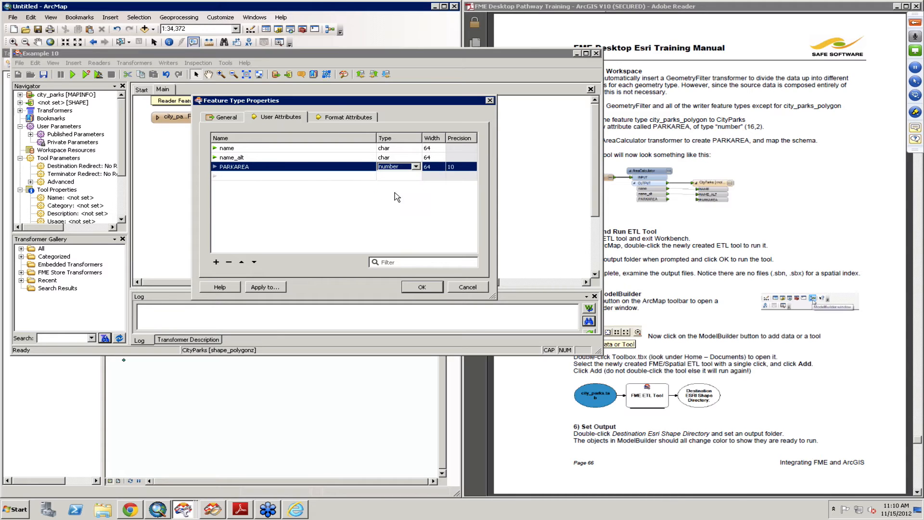
Step: Set the PARKAREA attribute's width to 16 and precision to 2, and apply the feature type properties
click(436, 165)
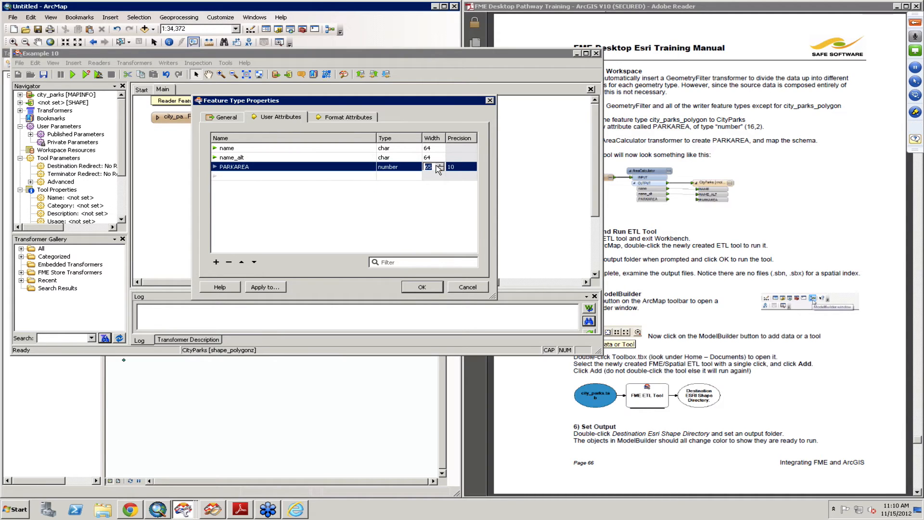
text(6)
click(462, 171)
text(2)
click(431, 286)
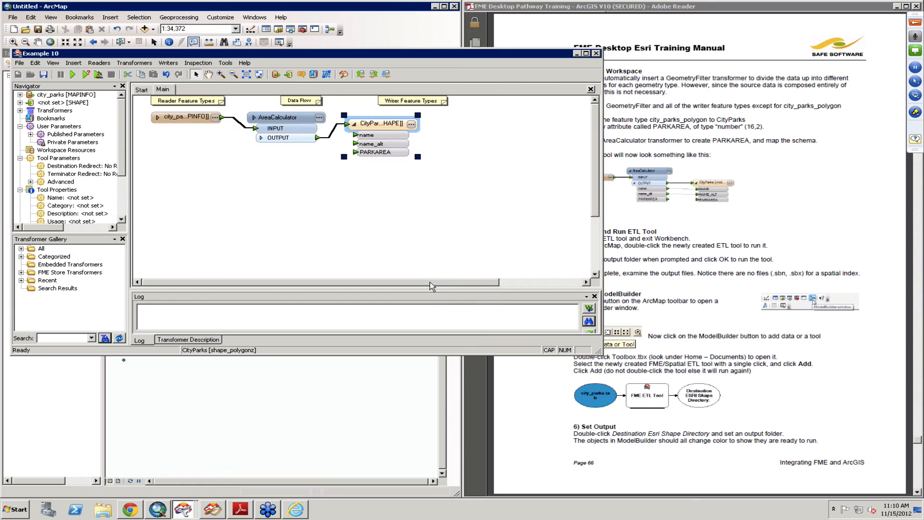
Step: Check the manual's Save and Run ETL Tool instructions and save the Example 10 workspace
click(770, 219)
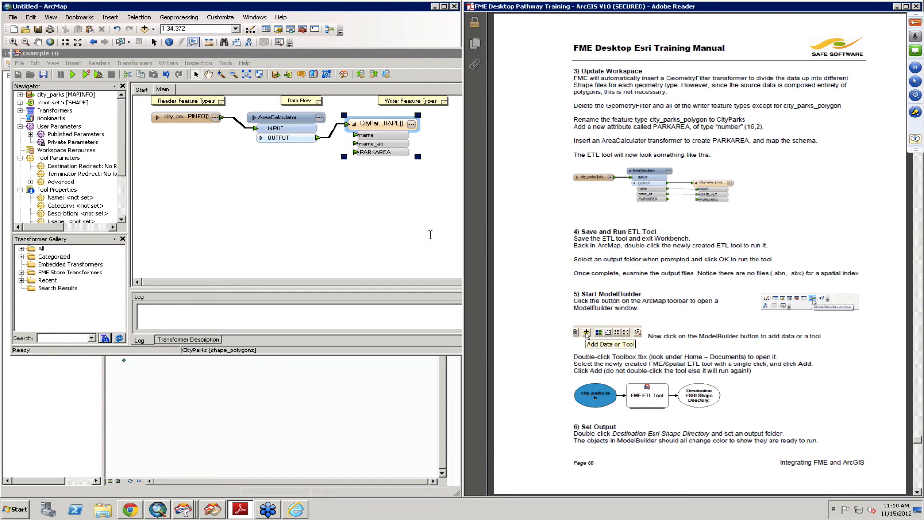
click(388, 235)
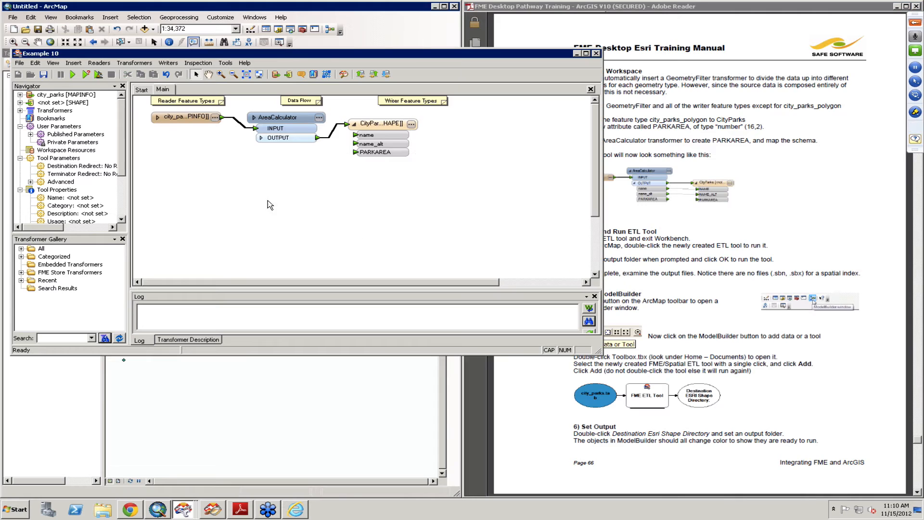
click(45, 76)
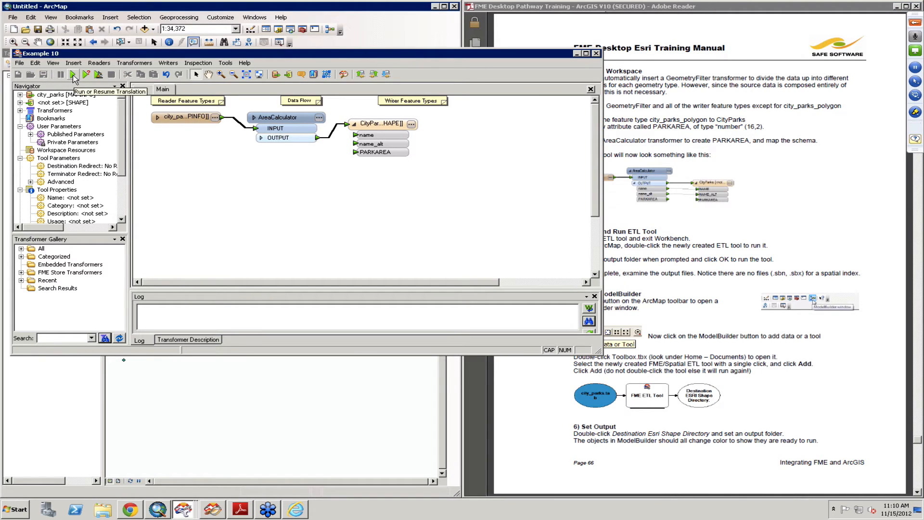
Step: Switch to ArcMap and run the Example 10 tool with C:\FMEData\Output\DemoOutput\DemoOutput as the destination Esri Shape directory
click(385, 47)
click(455, 120)
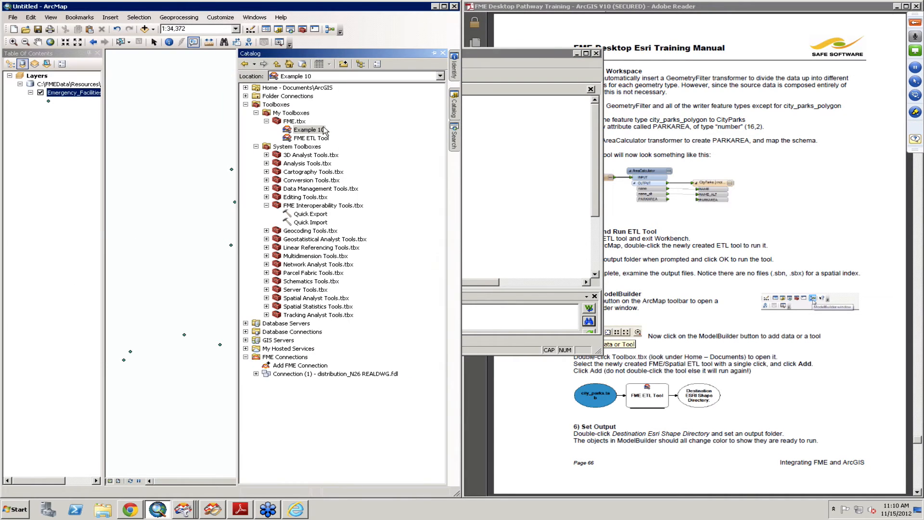
double_click(310, 130)
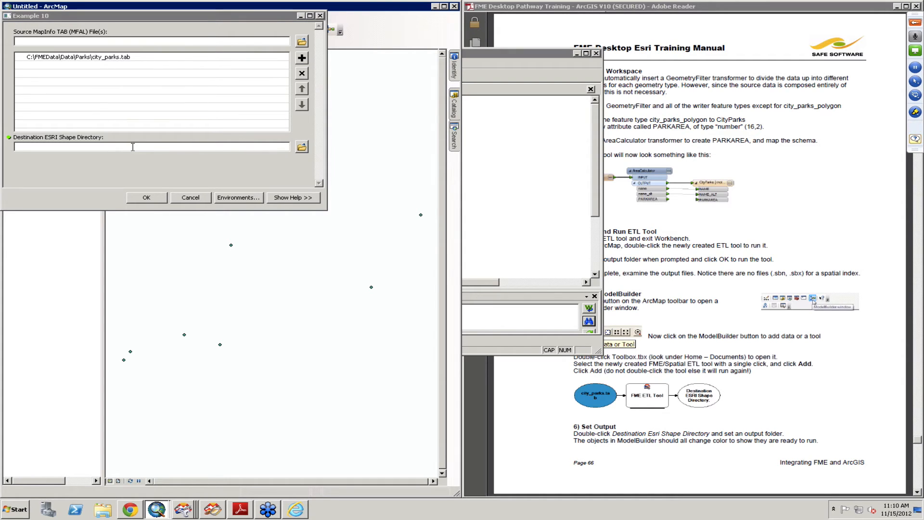
click(301, 148)
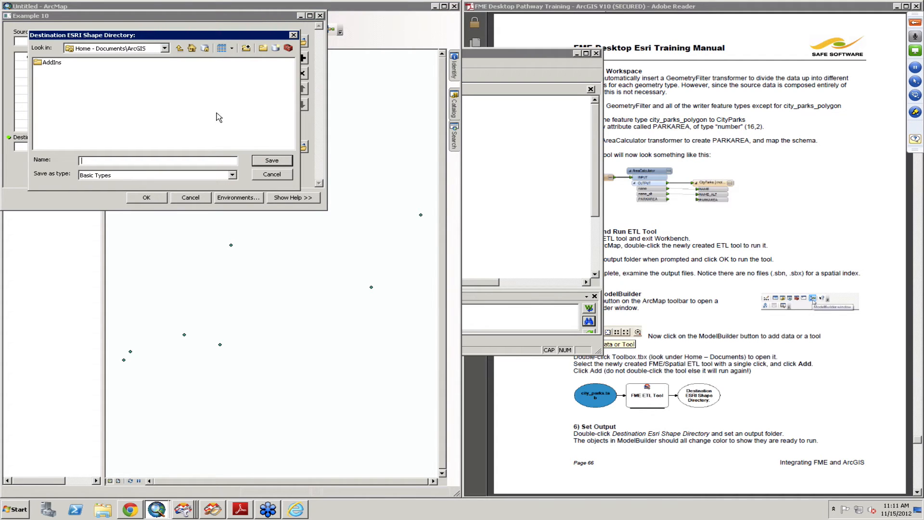
click(164, 48)
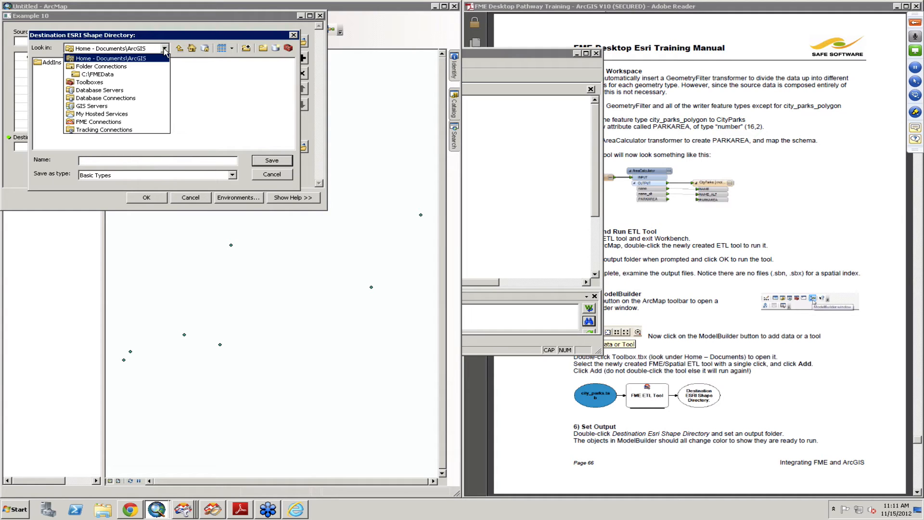
click(131, 75)
double_click(57, 71)
double_click(71, 64)
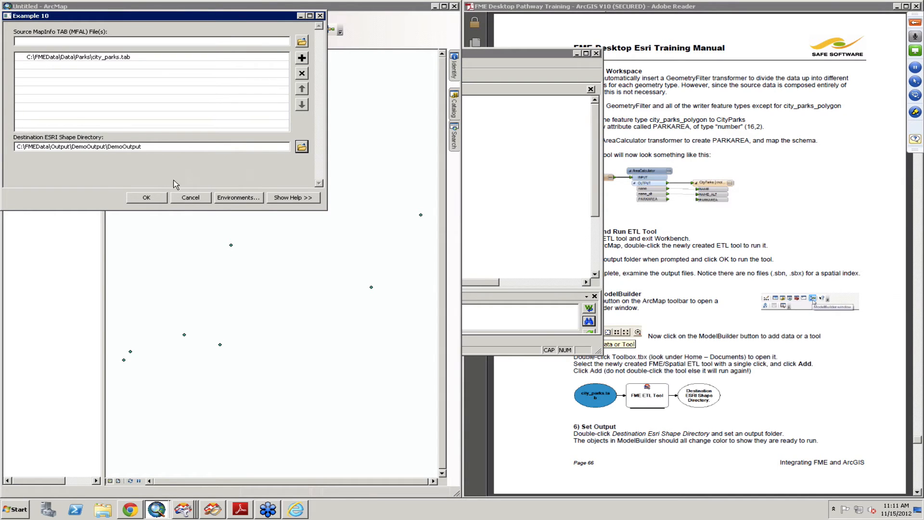
click(144, 198)
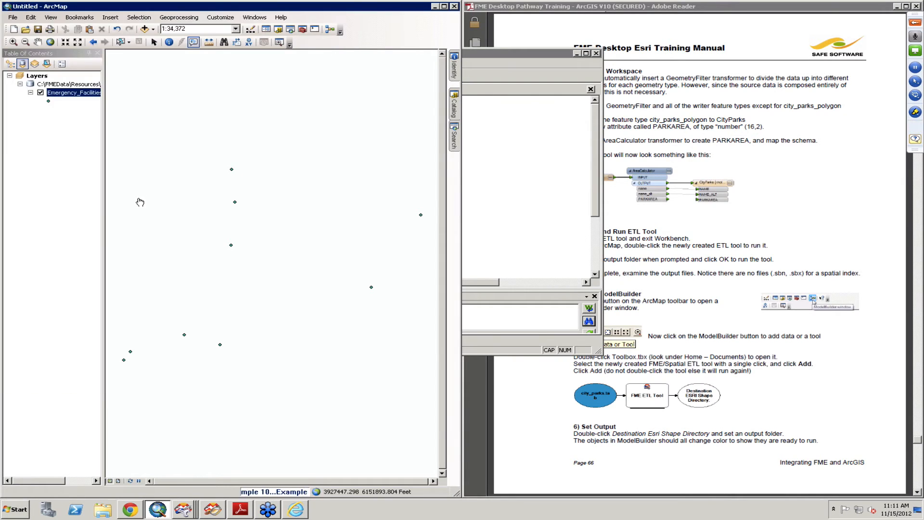
Step: Review the Example 10 run's messages through to the translation summary and close the geoprocessing results
click(303, 493)
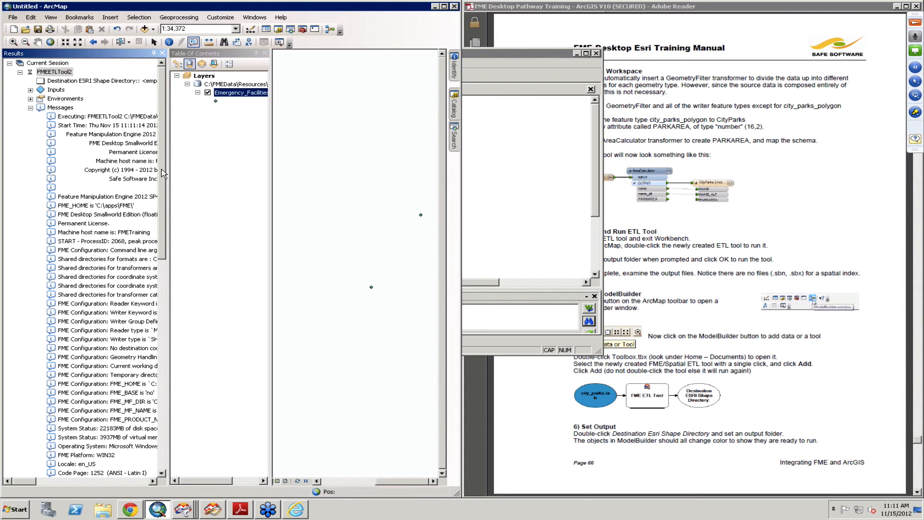
drag(166, 305, 149, 380)
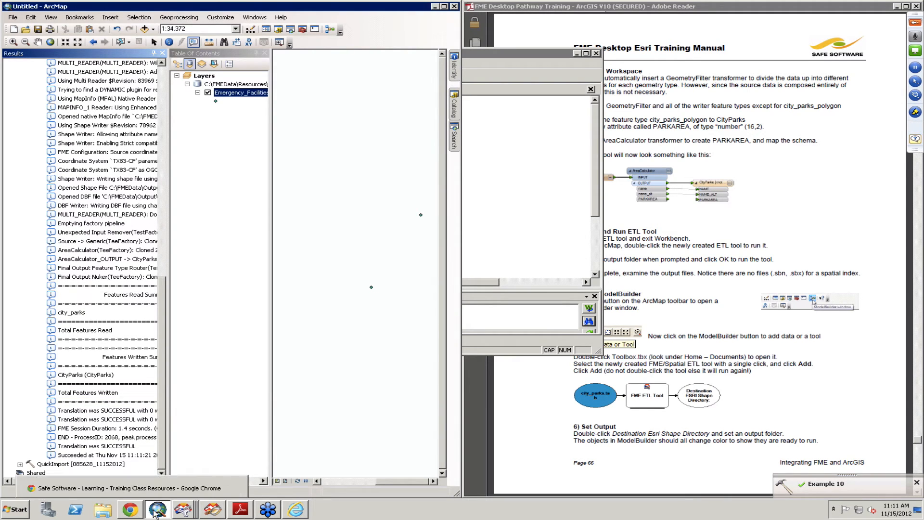
click(183, 509)
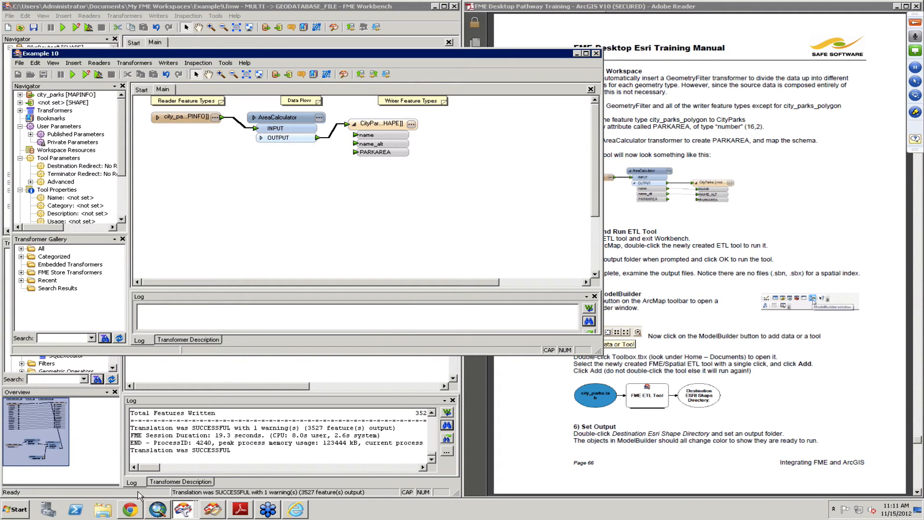
click(157, 509)
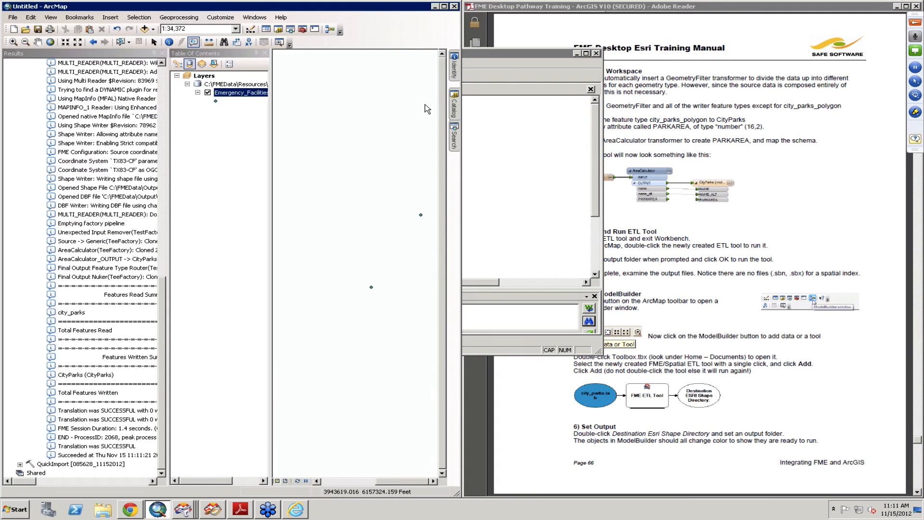
click(161, 53)
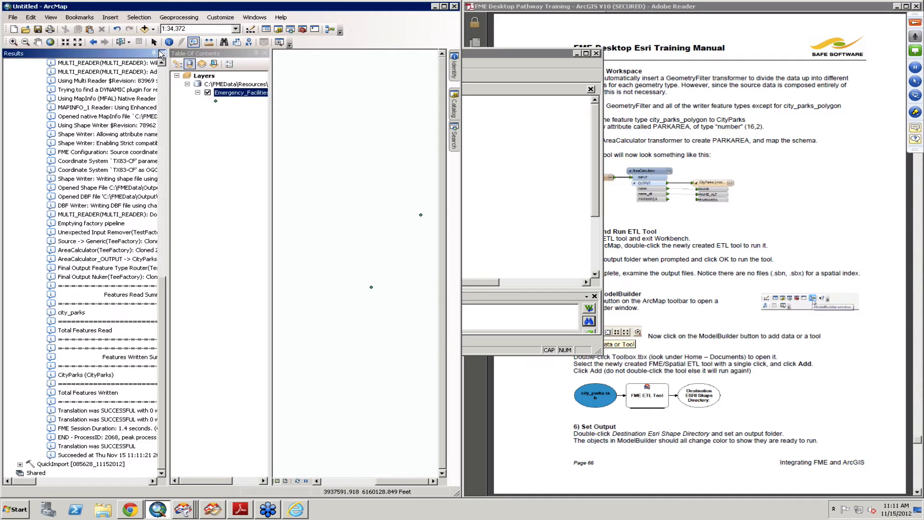
Step: Refresh the DemoOutput folder under C:\FMEData\Output in the catalog and locate CityParks.shp in its DemoOutput subfolder
click(455, 108)
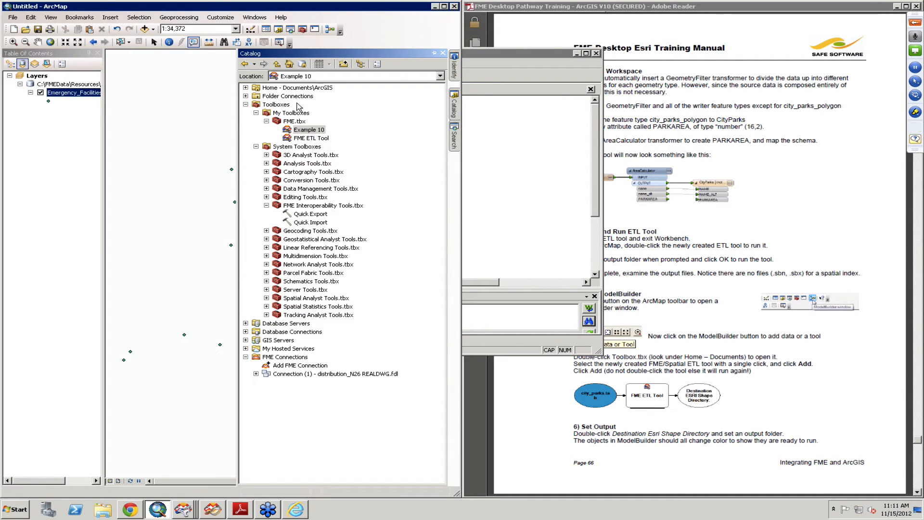
click(245, 96)
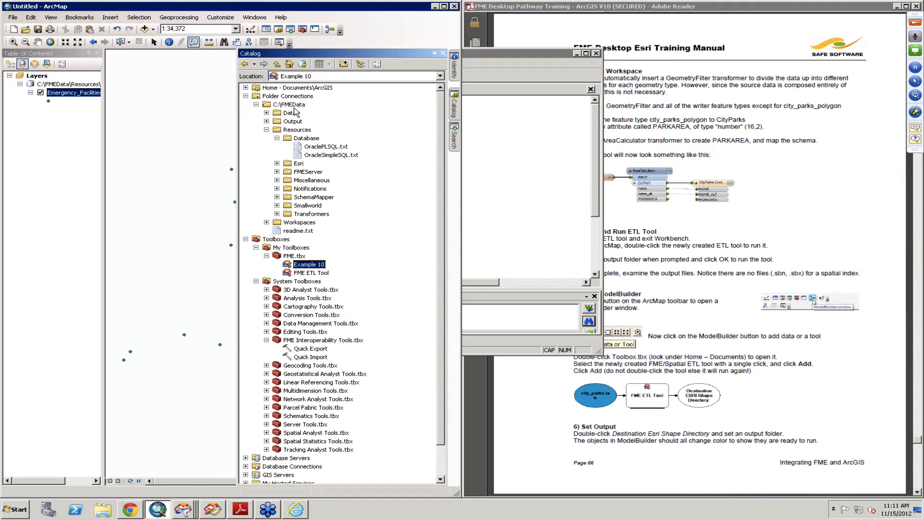
click(266, 122)
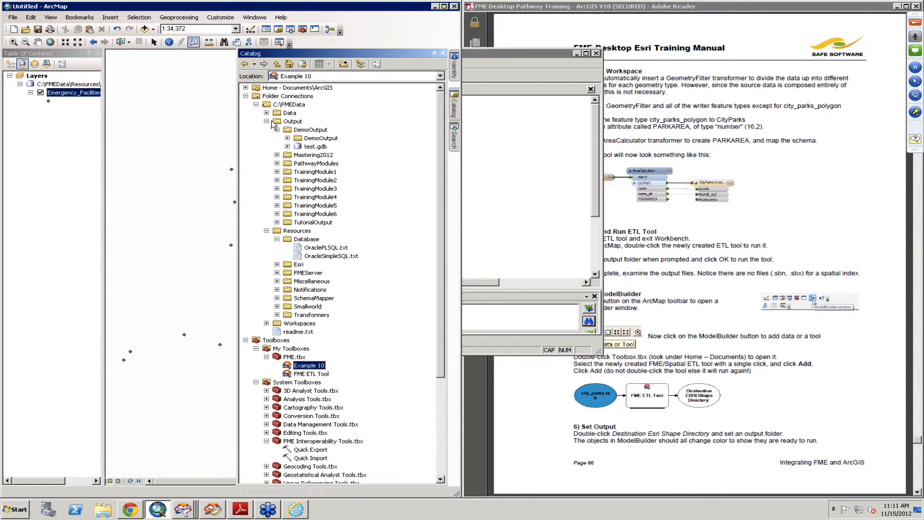
click(296, 131)
right_click(295, 132)
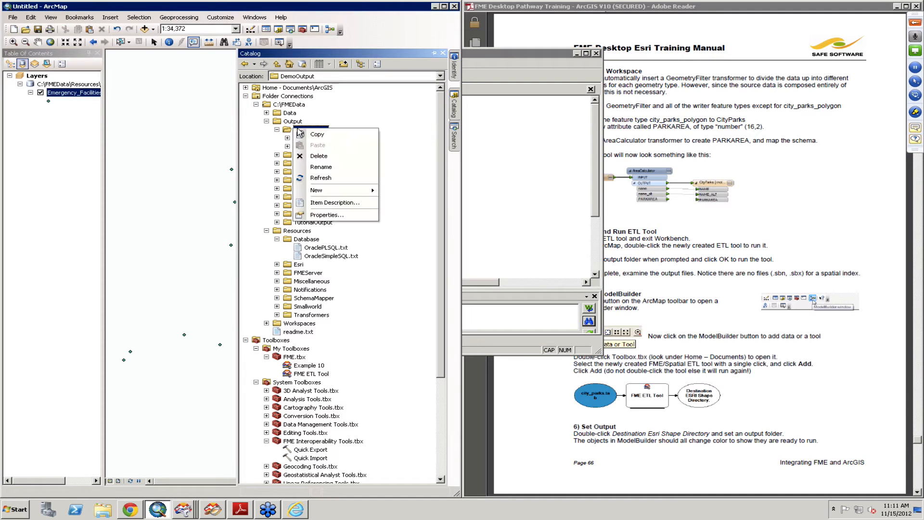
click(320, 178)
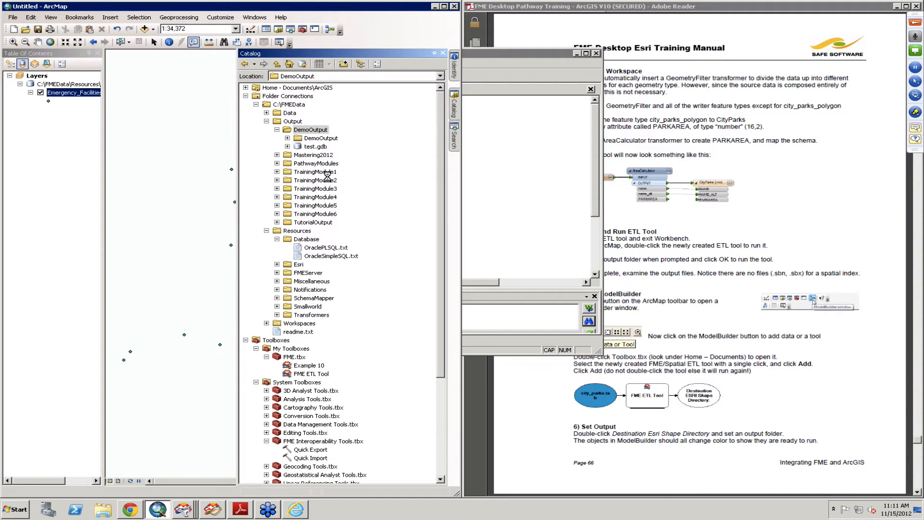
click(288, 139)
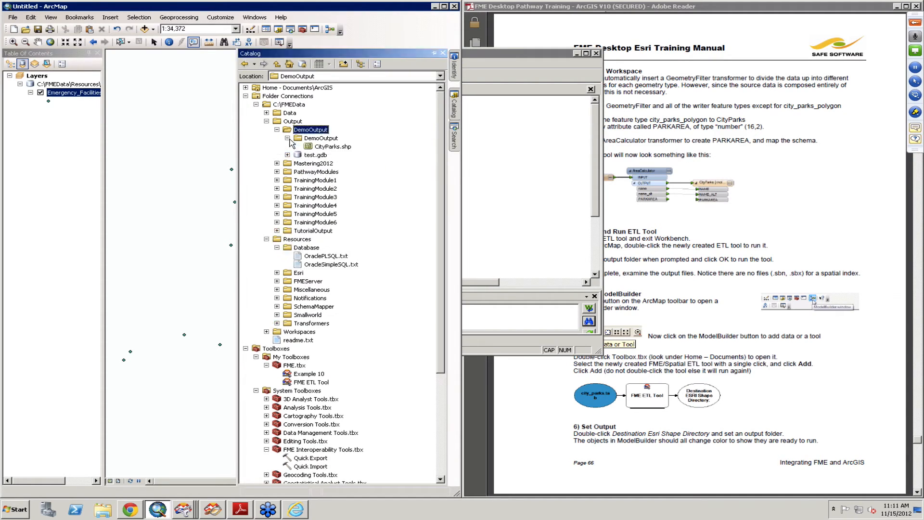
click(332, 147)
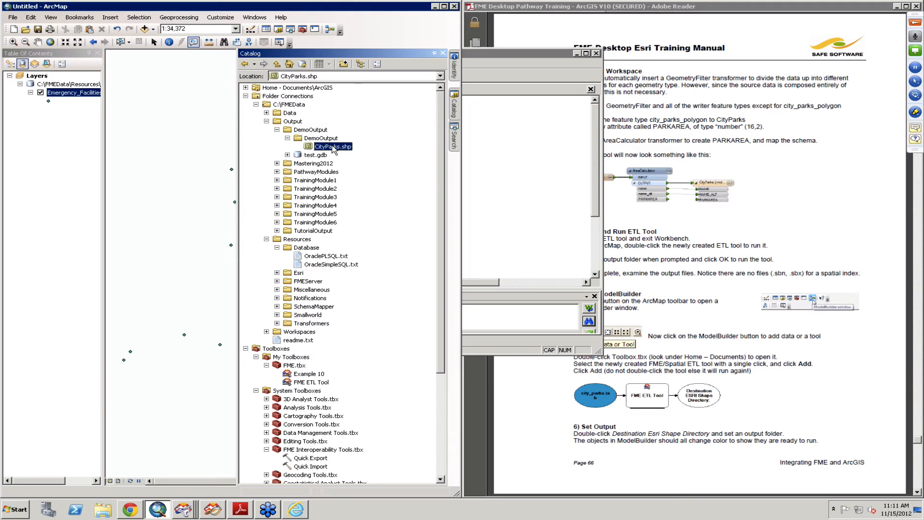
Step: Remove the Emergency_Facilities data source from the map and add CityParks.shp in its place
click(28, 111)
right_click(58, 87)
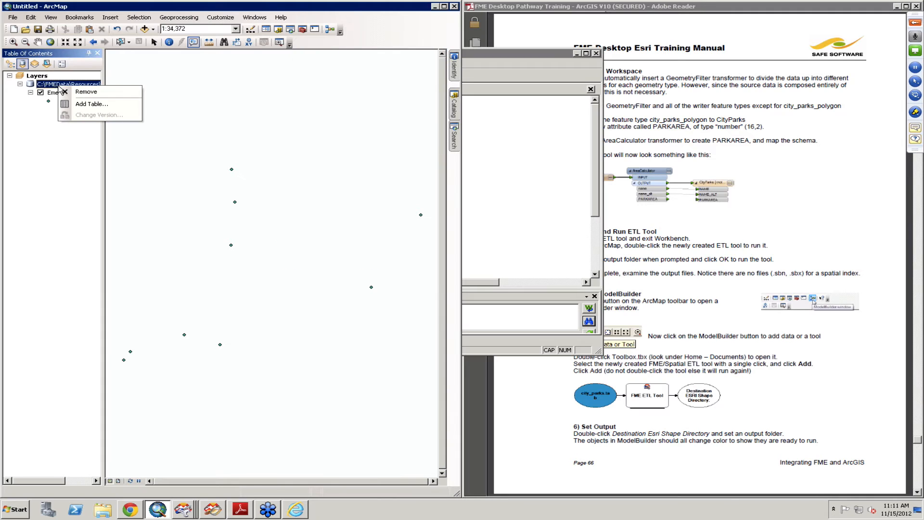
click(79, 93)
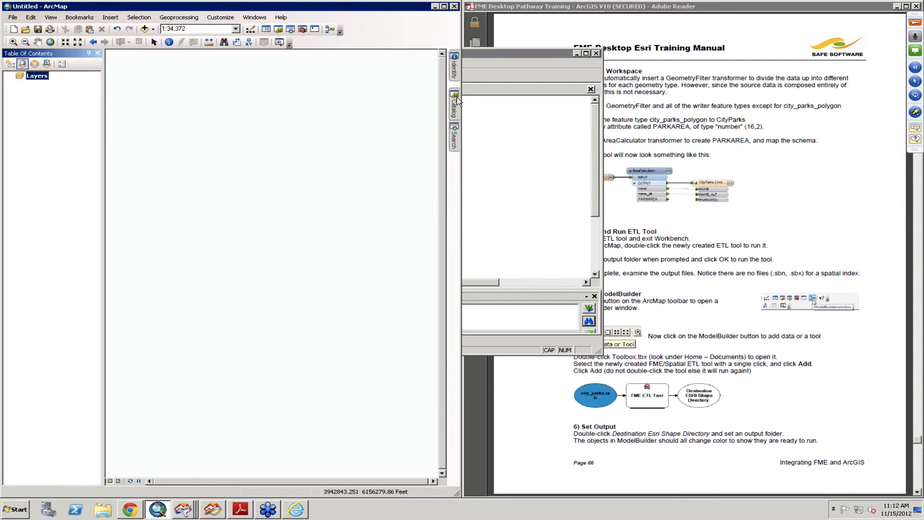
mouse_move(459, 98)
drag(325, 147, 161, 150)
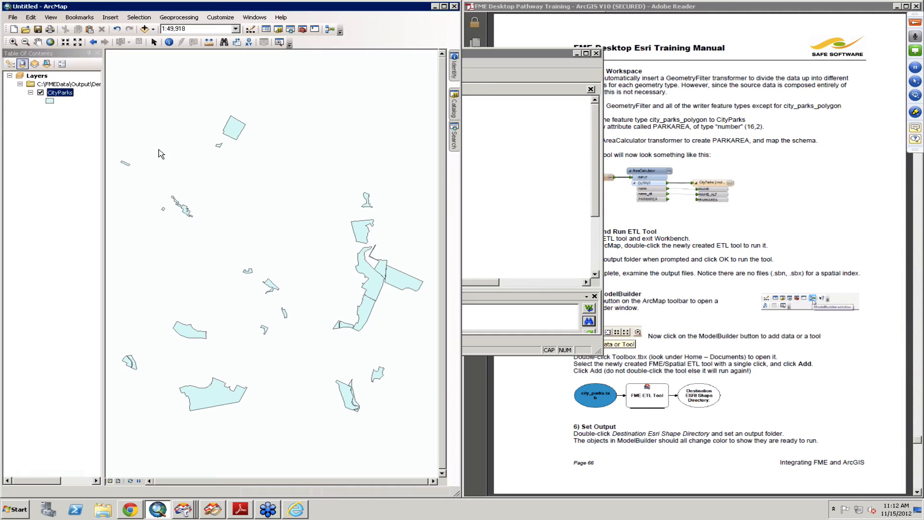
Step: Identify the northernmost park polygon to inspect its PARKAREA attribute, and compare the Example 10 workspace with the manual
click(169, 43)
click(234, 128)
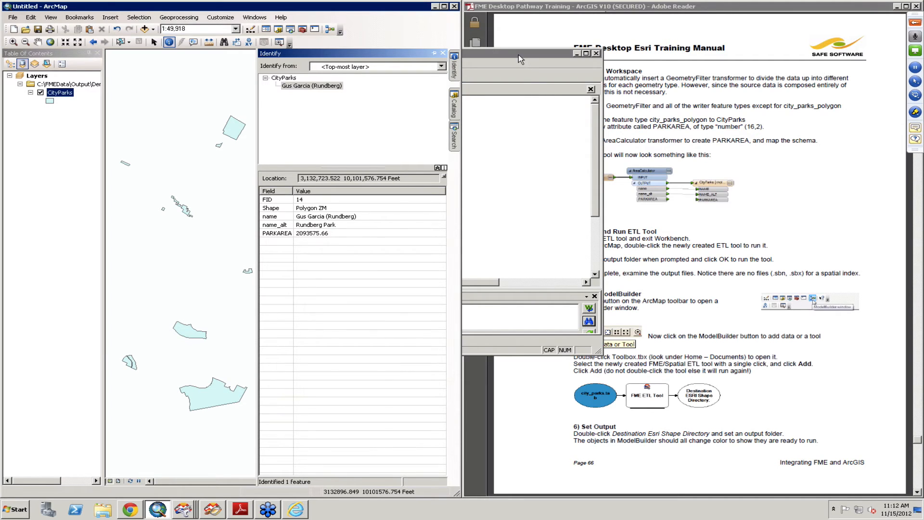
drag(1, 99, 1, 100)
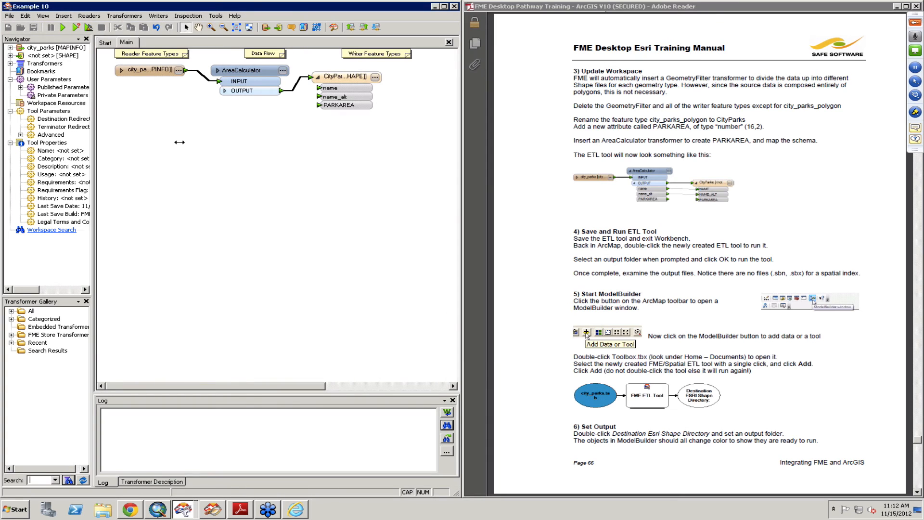
click(674, 273)
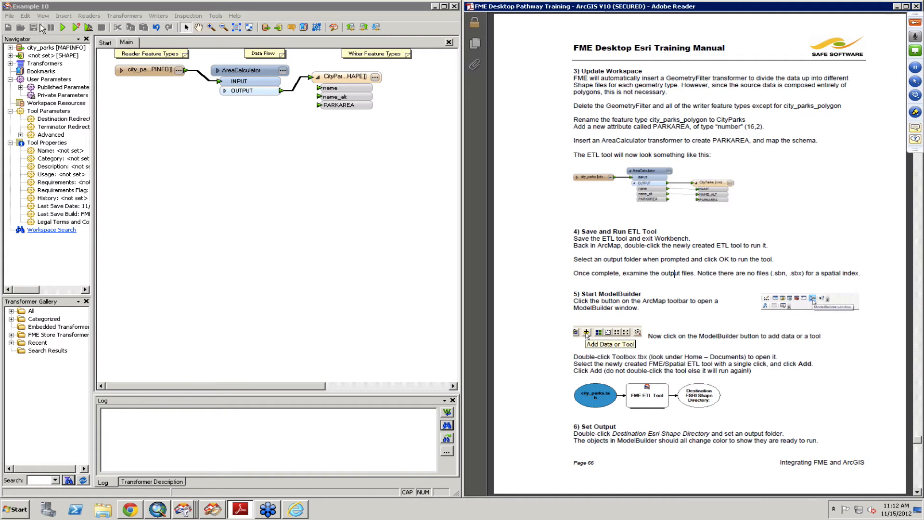
Step: Switch to ArcMap, create a new model in the FME.tbx toolbox, and add the Example 10 ETL tool to its canvas
click(162, 510)
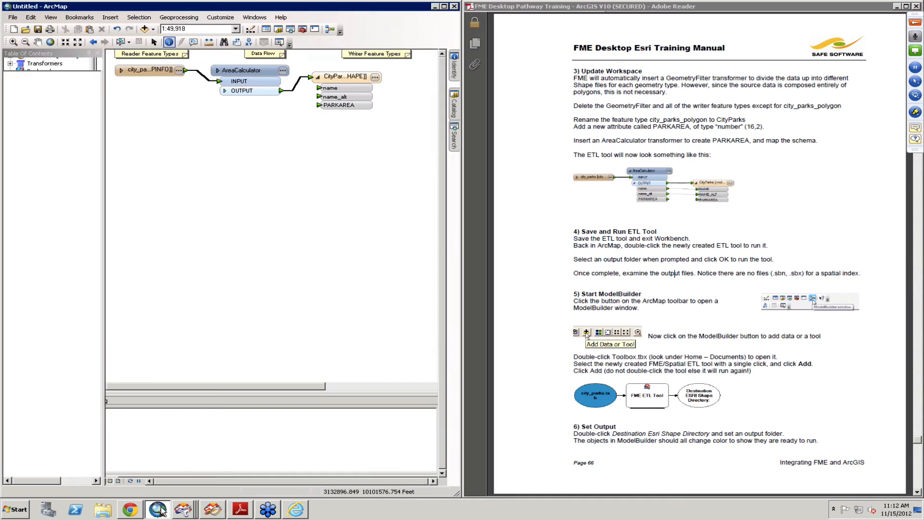
click(453, 105)
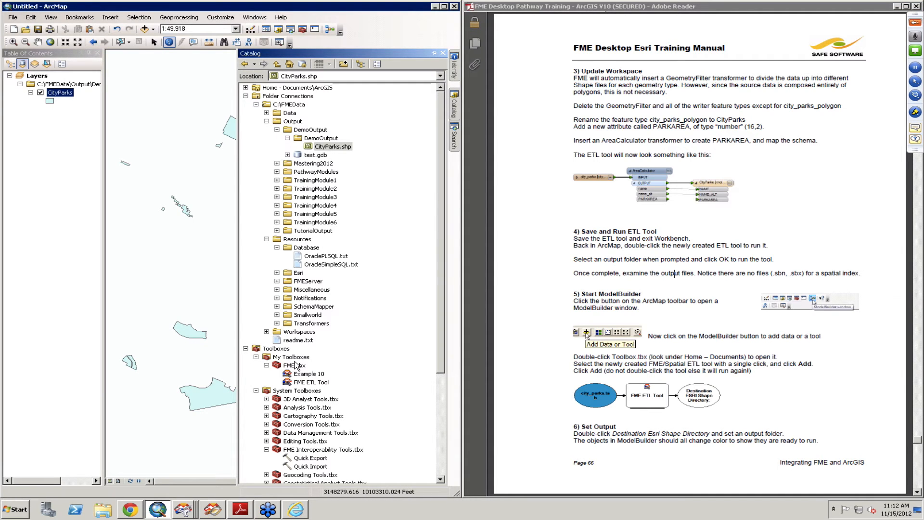
click(294, 365)
right_click(295, 365)
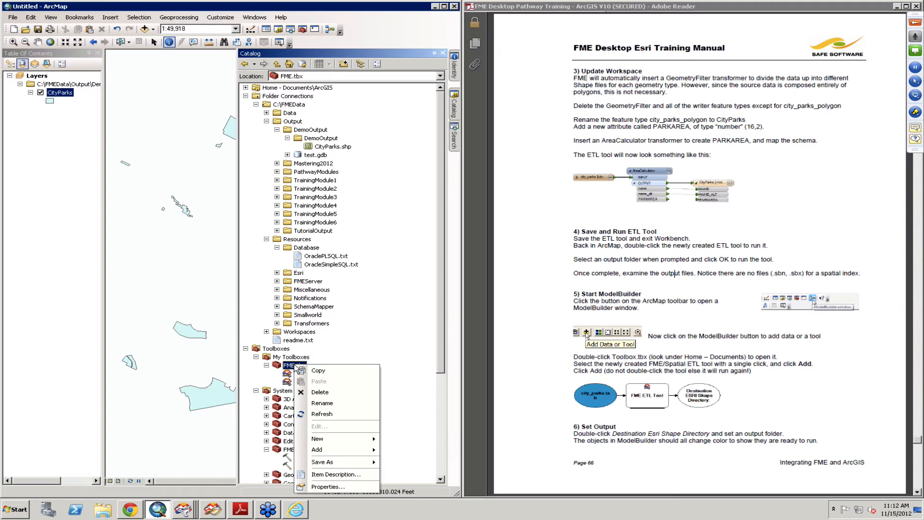
mouse_move(337, 439)
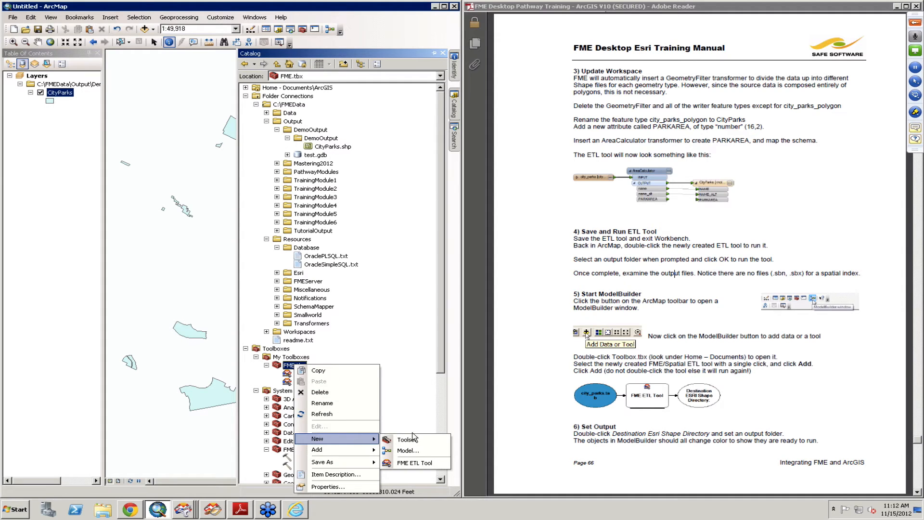
click(414, 450)
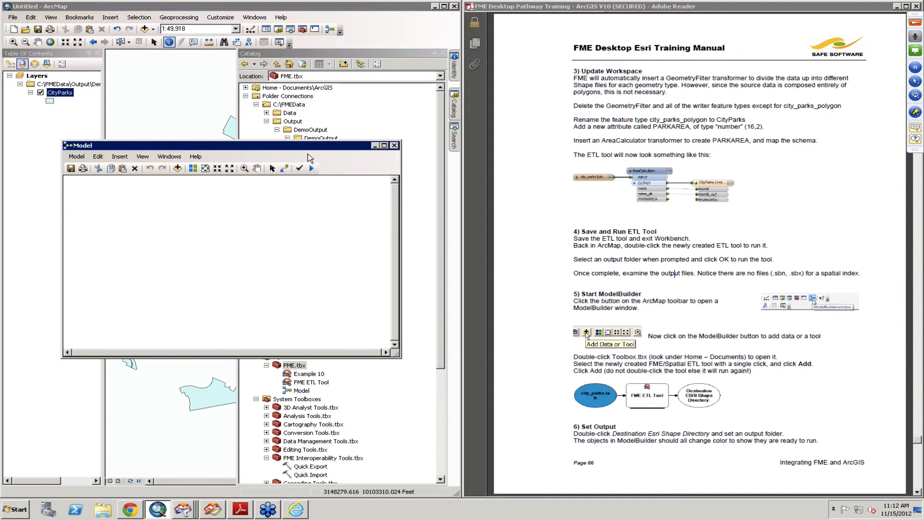
drag(285, 144, 232, 74)
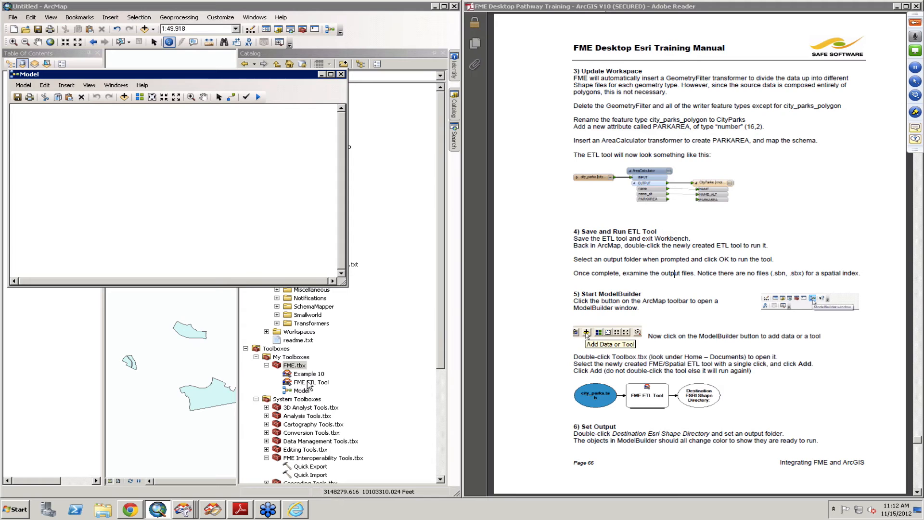
drag(308, 381, 140, 179)
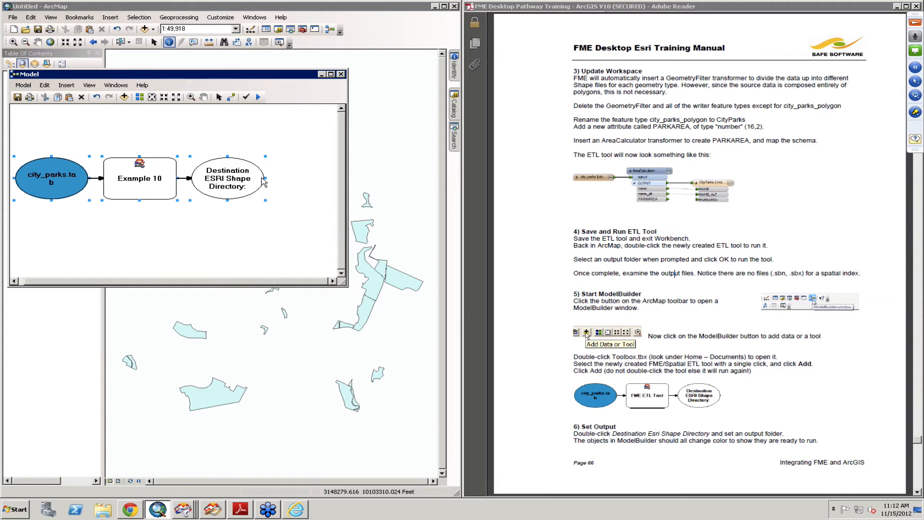
Step: Set the model's Destination ESRI Shape Directory to C:\FMEData\Output\DemoOutput\DemoOutput
click(226, 177)
double_click(226, 177)
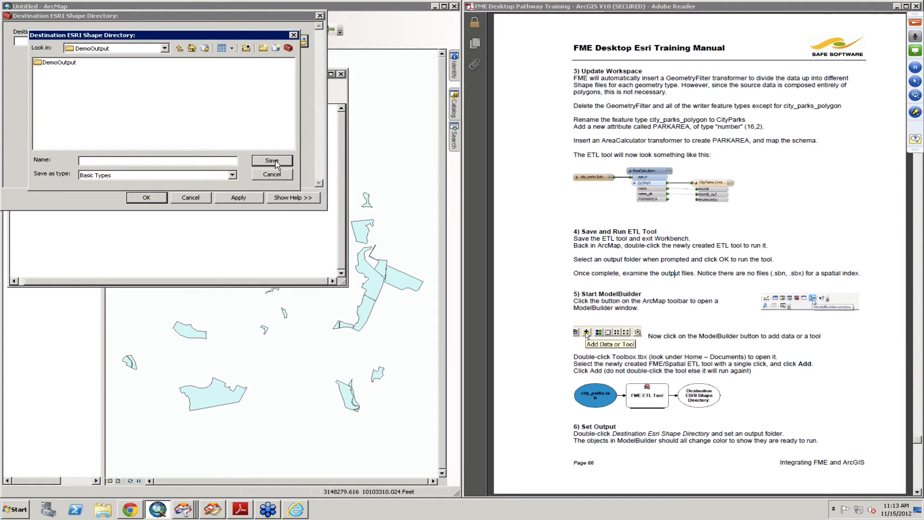
click(56, 64)
click(283, 162)
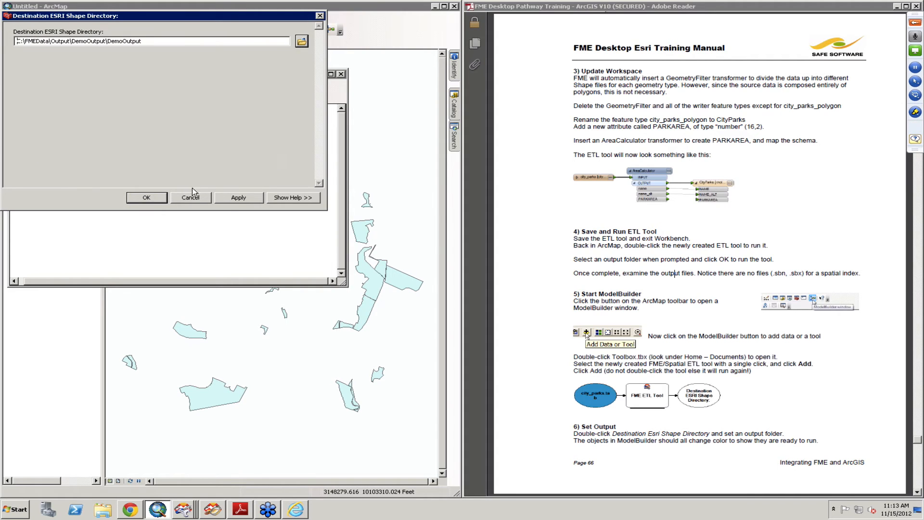
click(154, 197)
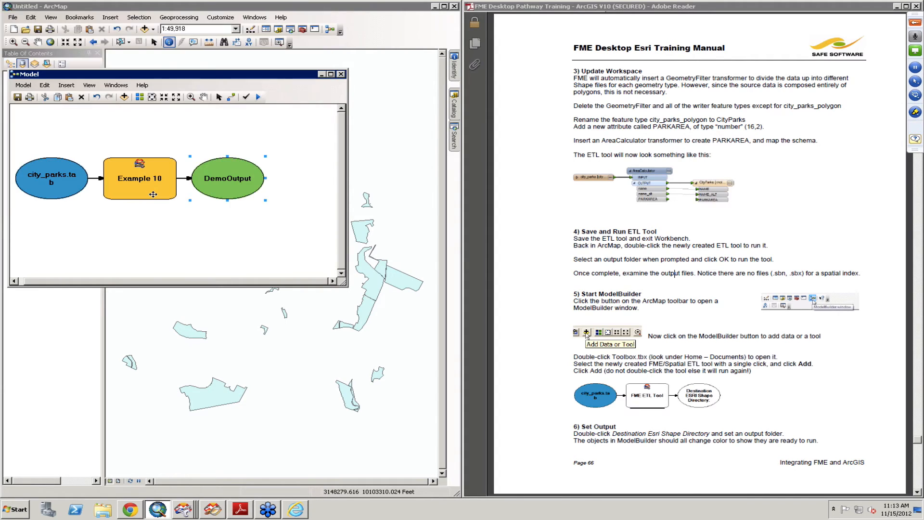
Step: Consult the manual's Run Model instructions on page 67 and run the model containing Example 10
click(732, 379)
scroll(733, 380, down, 3)
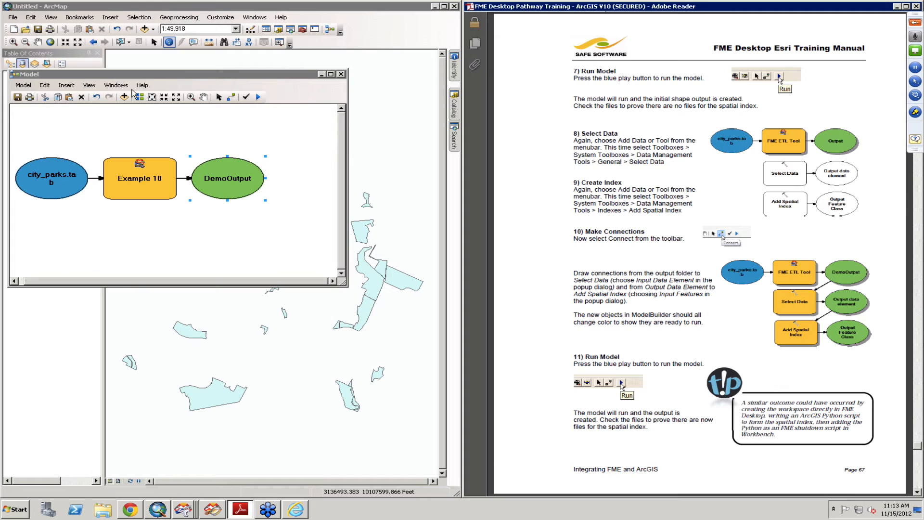
click(260, 98)
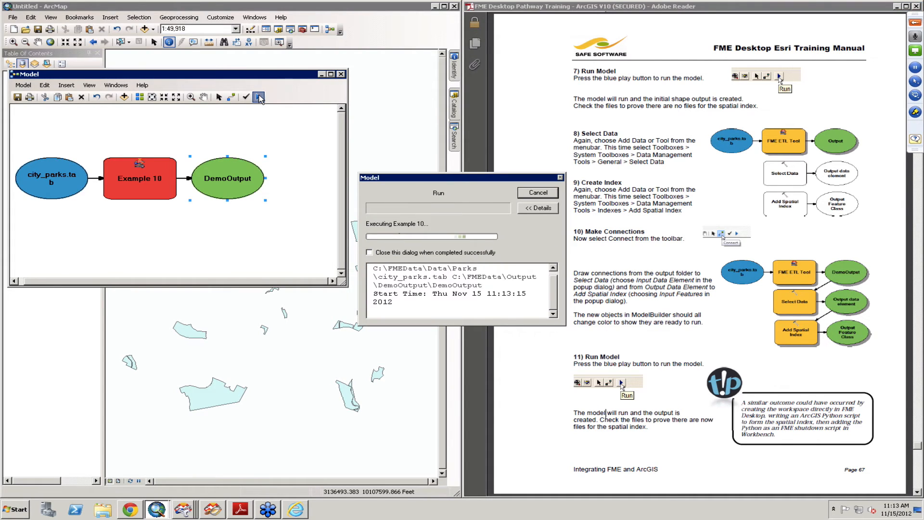